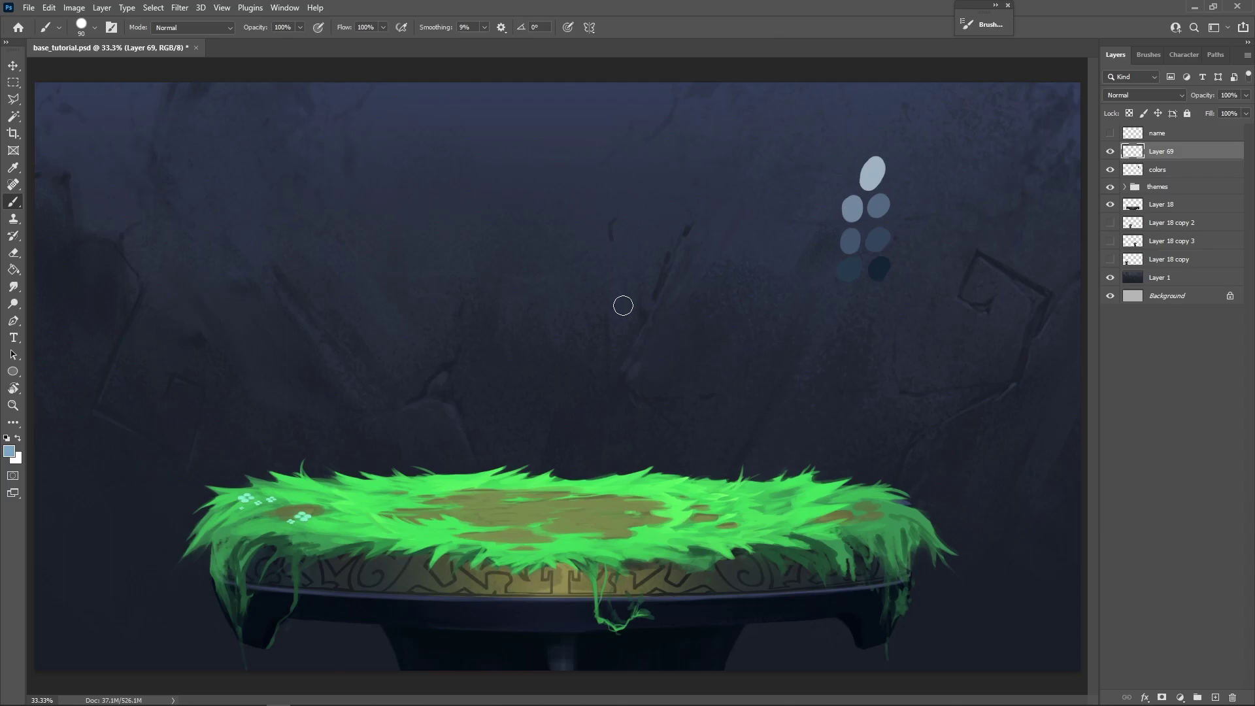
# Examine the Hard Round Pressure Opacity brush in the brush presets.
pyautogui.rightClick(552, 332)
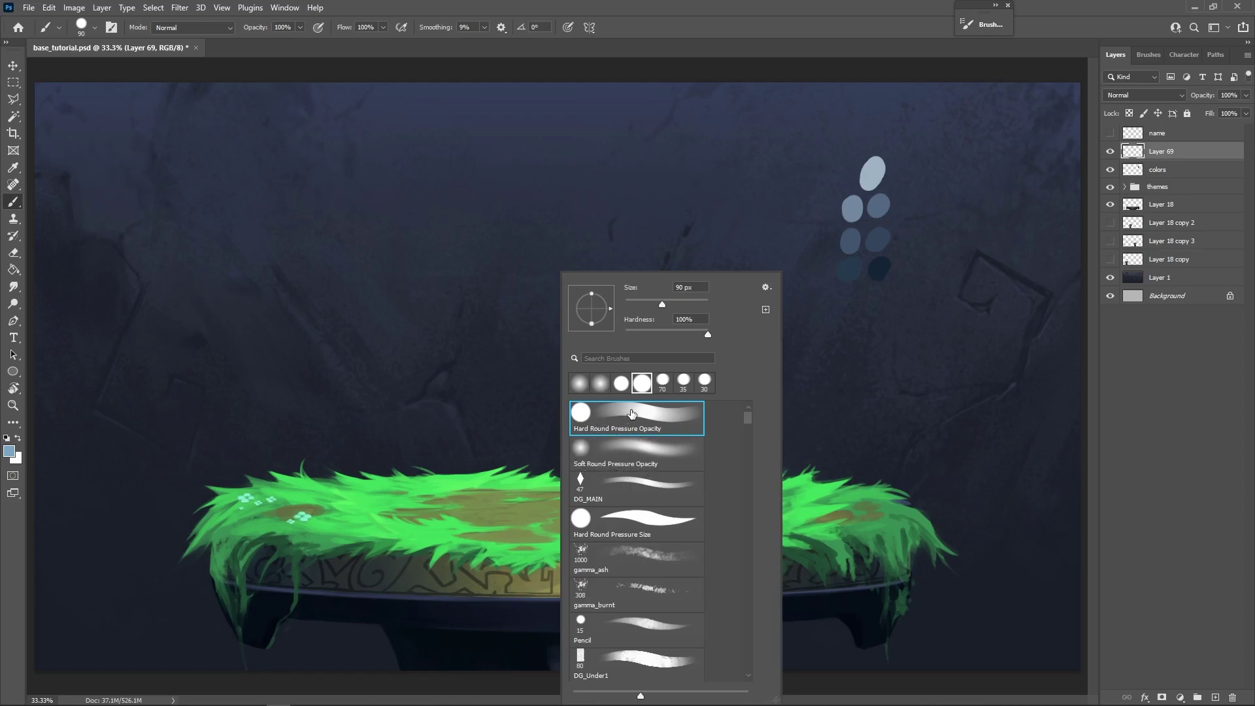
pyautogui.click(511, 355)
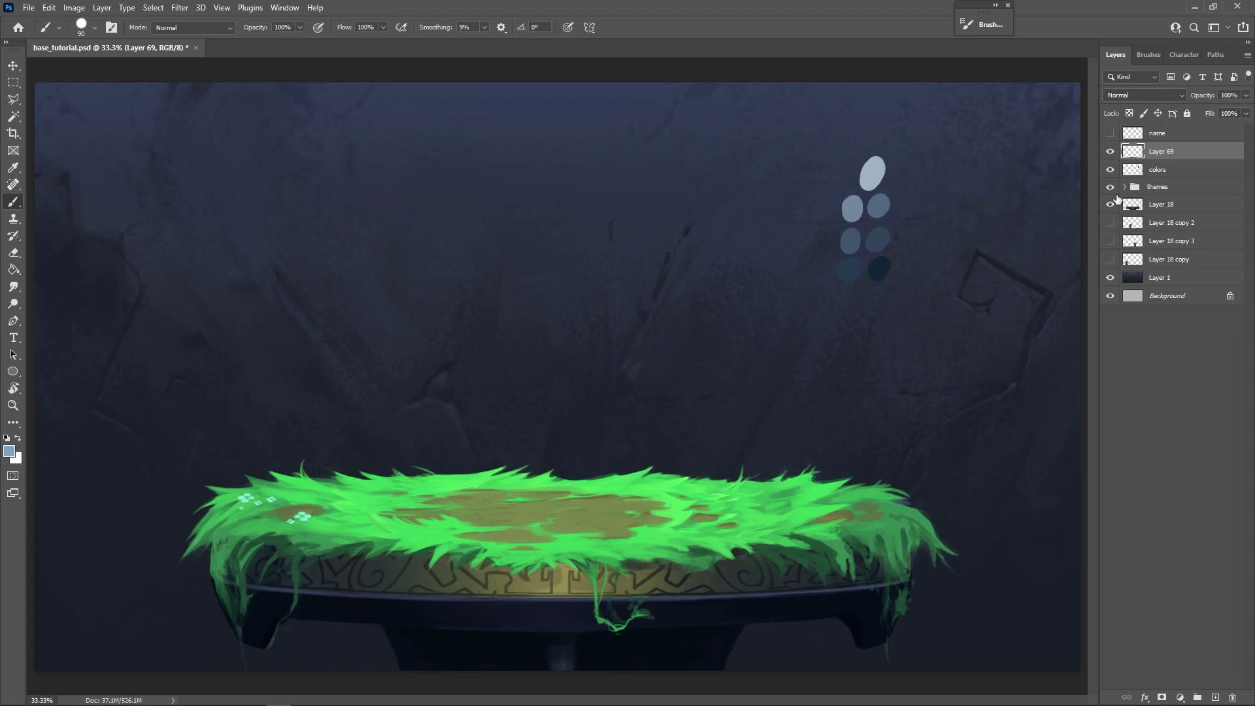
# Sample the blue-gray palette swatches in the foreground colour picker to examine their hue, saturation and brightness, cancel it and return to Layer 69.
pyautogui.click(1162, 173)
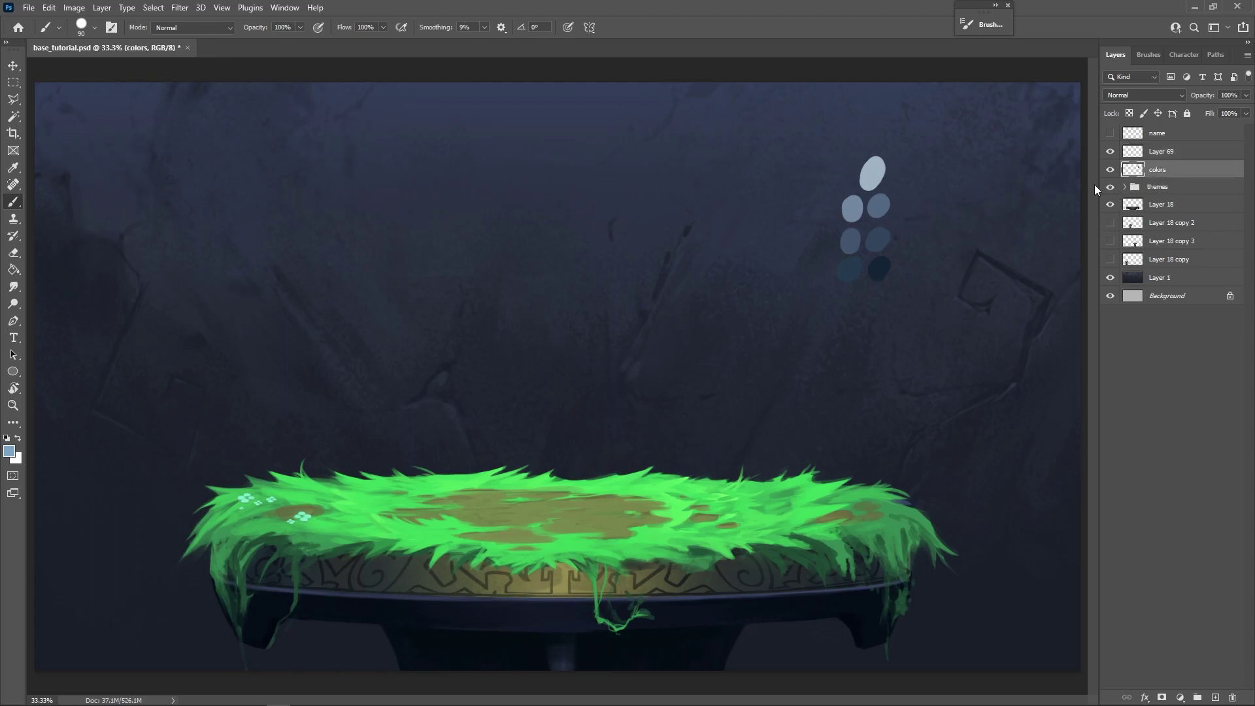
pyautogui.press('n')
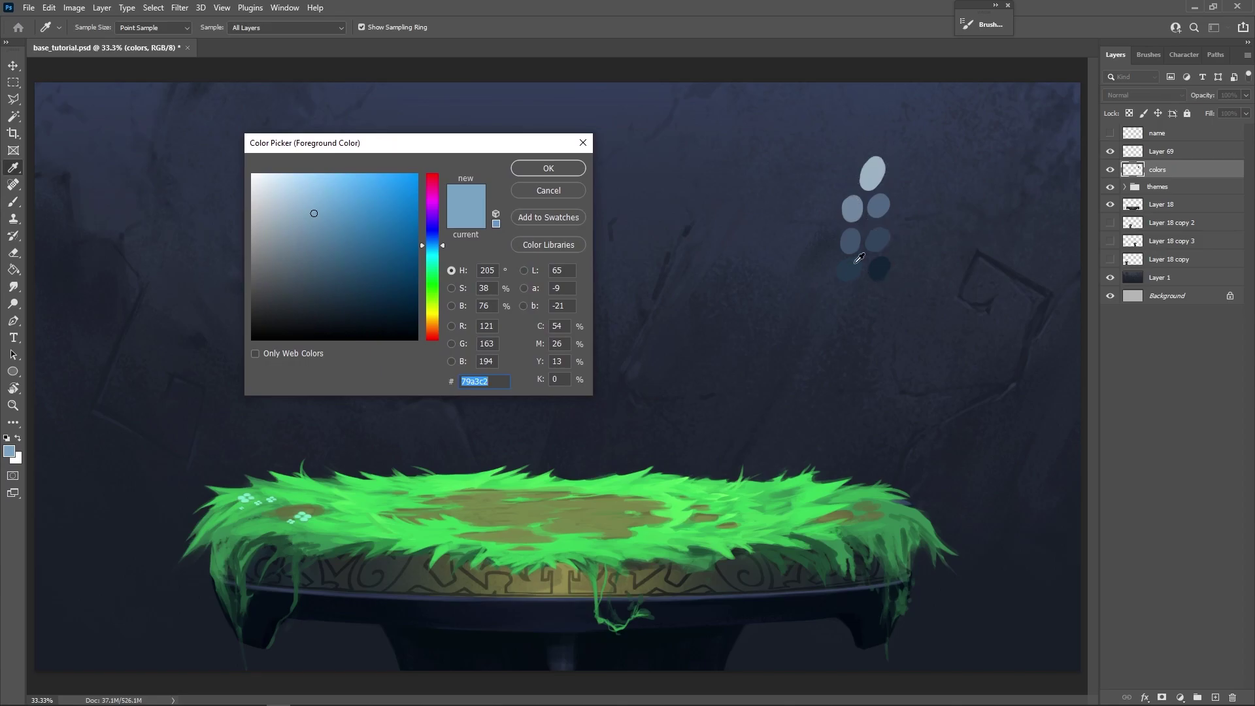
pyautogui.click(875, 171)
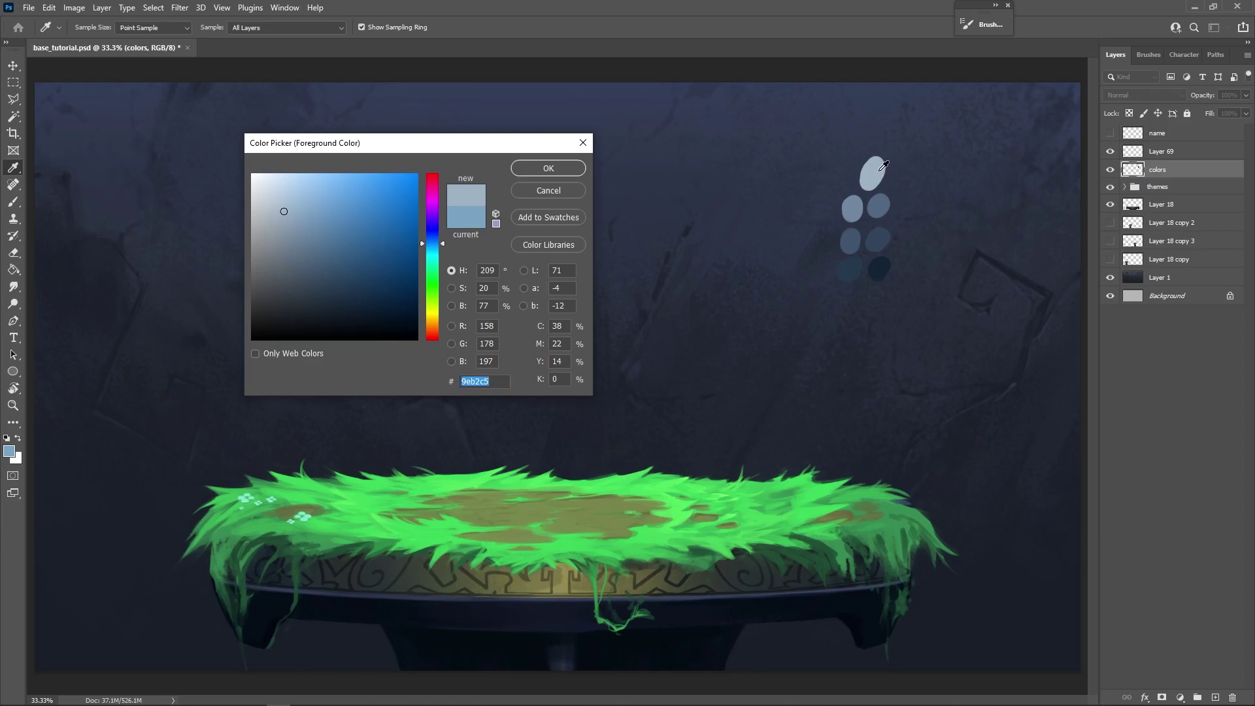
pyautogui.click(863, 207)
pyautogui.click(876, 206)
pyautogui.click(849, 239)
pyautogui.click(872, 243)
pyautogui.click(869, 268)
pyautogui.click(879, 268)
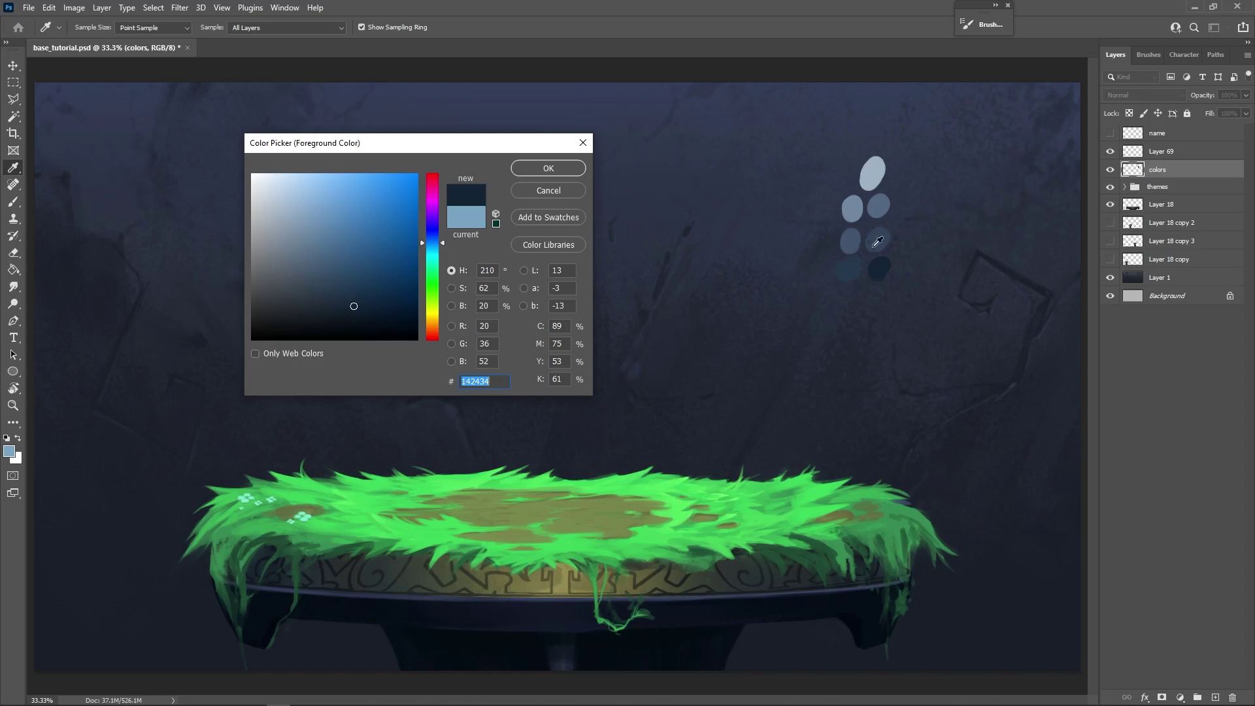
pyautogui.press('Escape')
pyautogui.press('b')
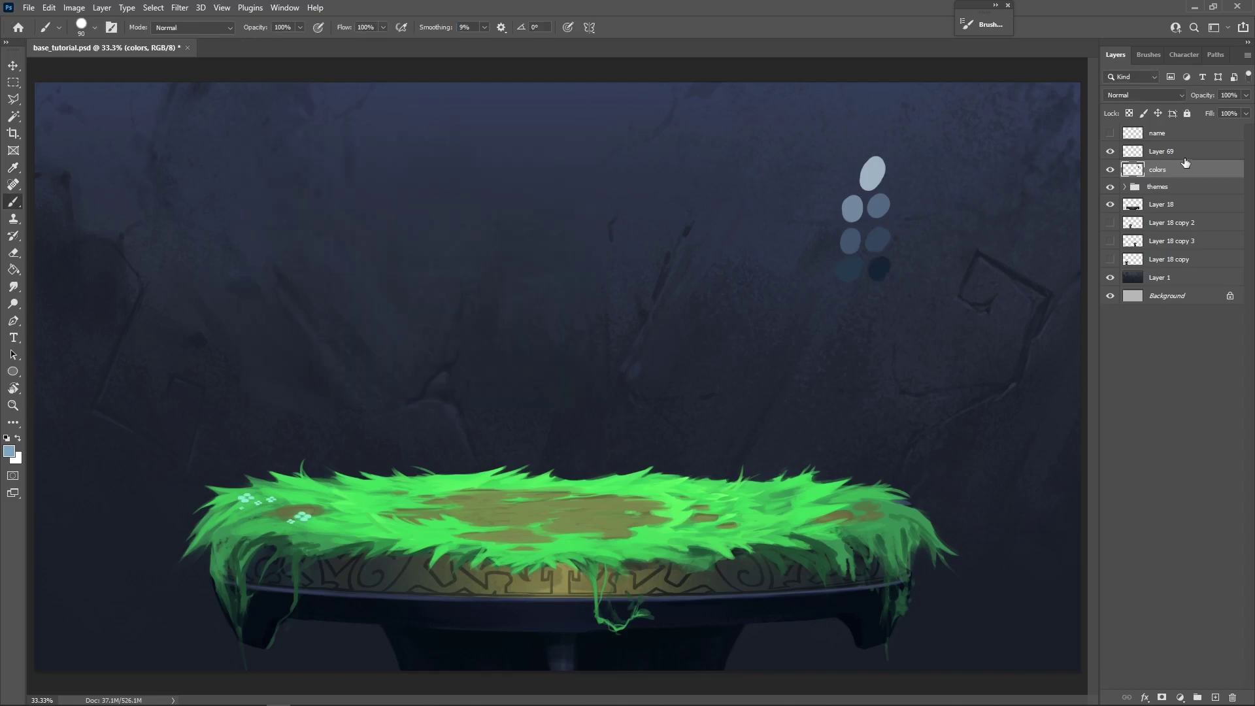
pyautogui.hotkey('alt', ']')
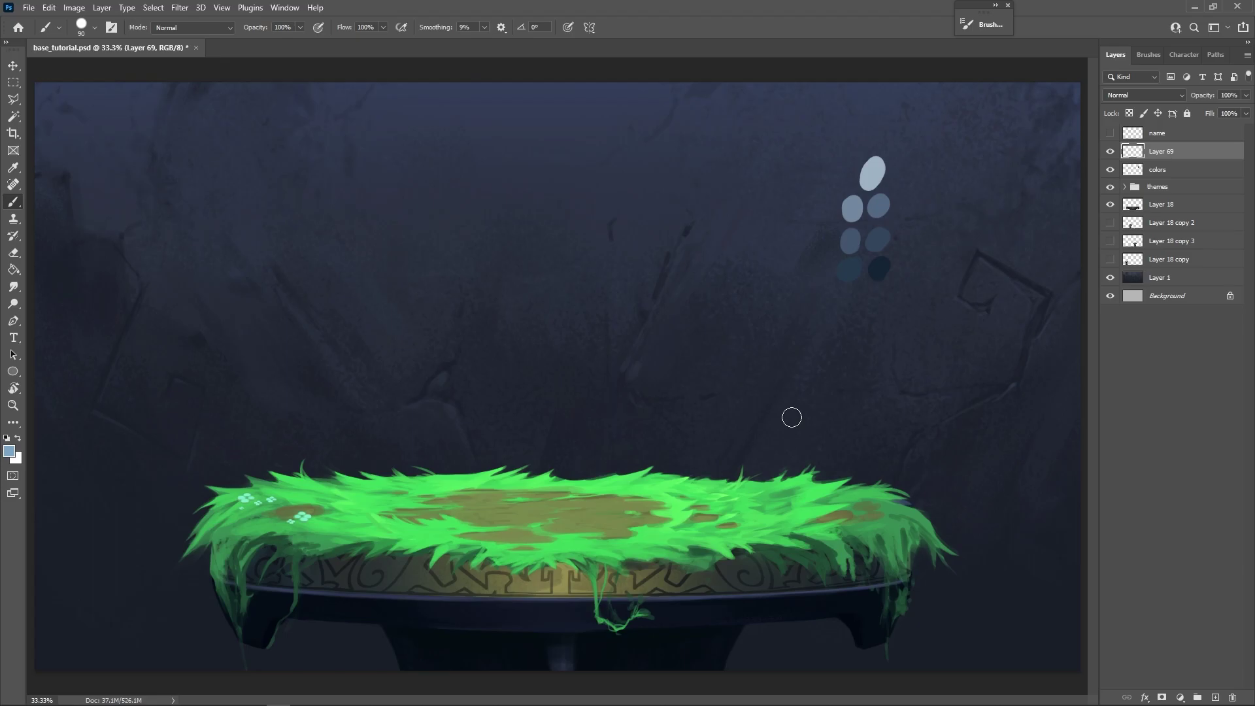
# View the finished sphere and cube stone examples in the themes group, hide them again and collapse the group.
pyautogui.click(1124, 186)
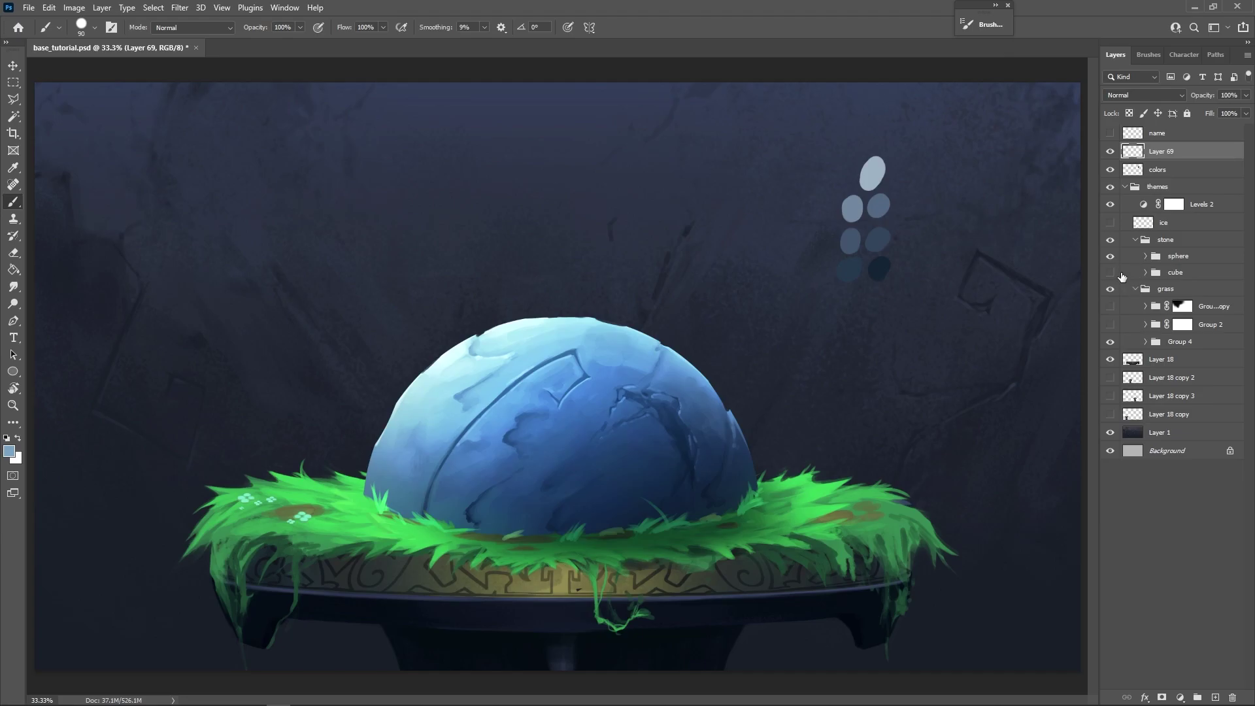
pyautogui.click(1109, 255)
pyautogui.click(1109, 272)
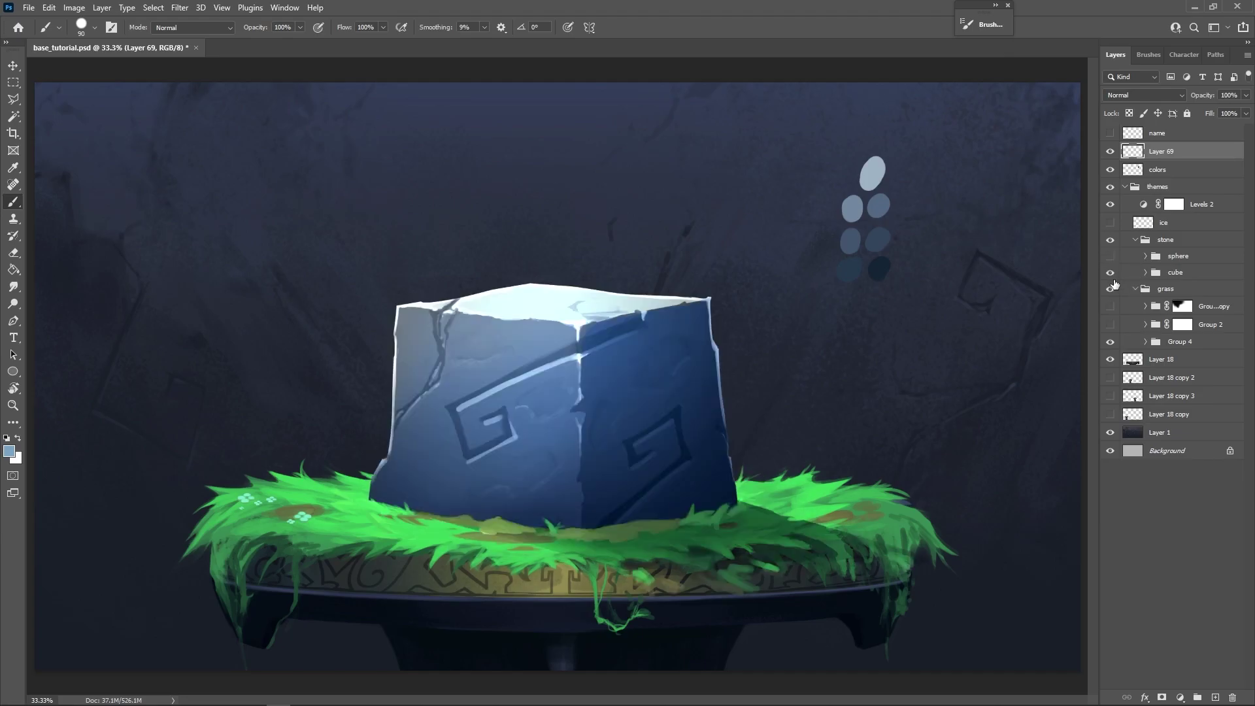
pyautogui.click(1110, 273)
pyautogui.click(1134, 240)
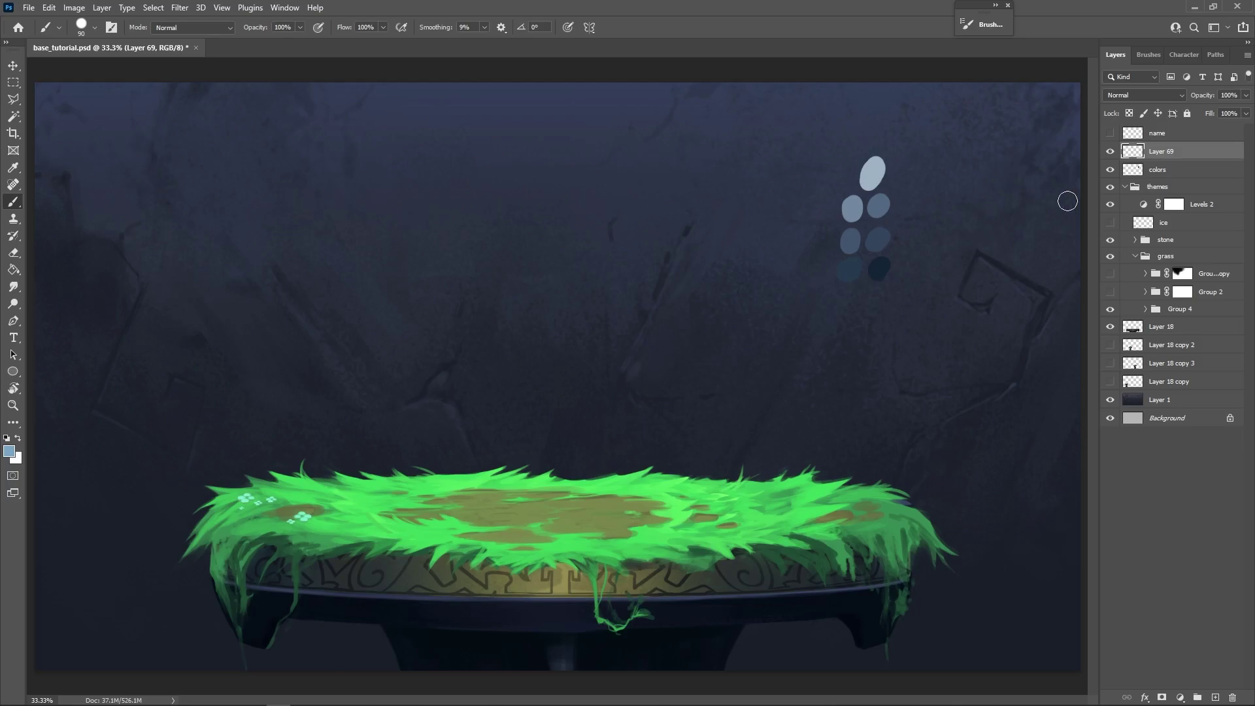
pyautogui.click(1125, 187)
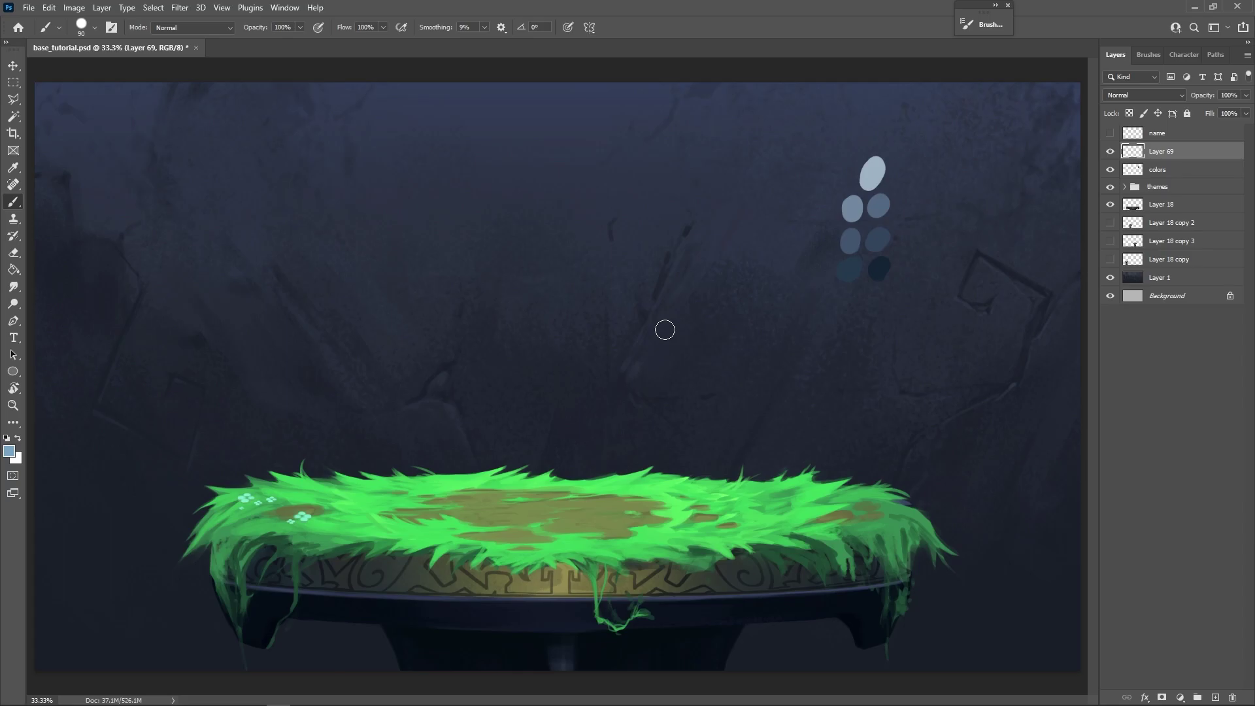
# Paint a tall, solid light-blue rock silhouette standing on the grass platform on Layer 69.
pyautogui.press('[')
pyautogui.press(']')
pyautogui.press(']')
pyautogui.press(']')
pyautogui.moveTo(450, 497)
pyautogui.mouseDown()
pyautogui.moveTo(492, 390)
pyautogui.moveTo(600, 241)
pyautogui.moveTo(630, 246)
pyautogui.moveTo(675, 378)
pyautogui.moveTo(665, 414)
pyautogui.moveTo(690, 467)
pyautogui.moveTo(684, 459)
pyautogui.moveTo(642, 500)
pyautogui.mouseUp()
pyautogui.moveTo(646, 502)
pyautogui.mouseDown()
pyautogui.moveTo(698, 508)
pyautogui.moveTo(669, 496)
pyautogui.moveTo(521, 503)
pyautogui.moveTo(472, 491)
pyautogui.moveTo(471, 437)
pyautogui.moveTo(512, 378)
pyautogui.moveTo(480, 410)
pyautogui.moveTo(492, 377)
pyautogui.moveTo(496, 392)
pyautogui.moveTo(513, 349)
pyautogui.moveTo(616, 249)
pyautogui.moveTo(630, 282)
pyautogui.moveTo(612, 326)
pyautogui.moveTo(664, 413)
pyautogui.moveTo(543, 484)
pyautogui.moveTo(640, 307)
pyautogui.mouseUp()
pyautogui.press(']')
pyautogui.press(']')
pyautogui.press(']')
pyautogui.press('[')
pyautogui.press('[')
pyautogui.press('[')
pyautogui.moveTo(673, 418)
pyautogui.mouseDown()
pyautogui.moveTo(681, 443)
pyautogui.moveTo(686, 420)
pyautogui.moveTo(650, 288)
pyautogui.moveTo(582, 277)
pyautogui.mouseUp()
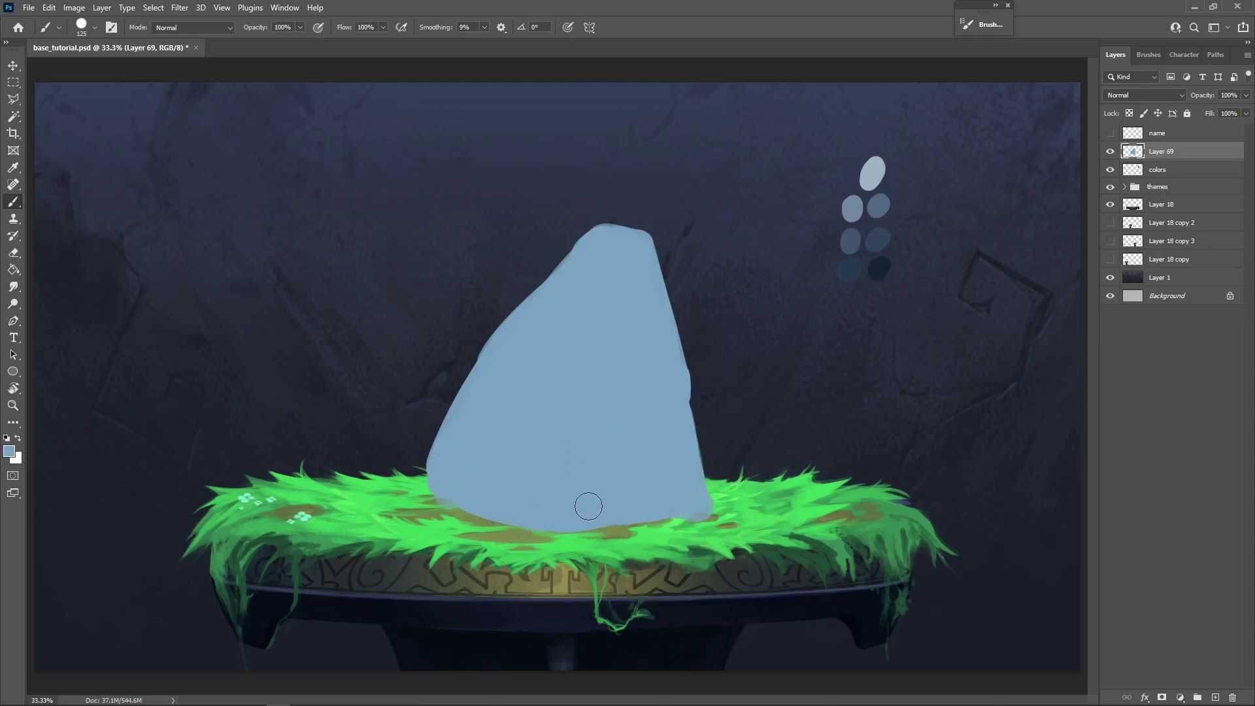
# Trim the rock's peak and both sloping sides with a 100 px Eraser into a narrower, pointed silhouette.
pyautogui.press('e')
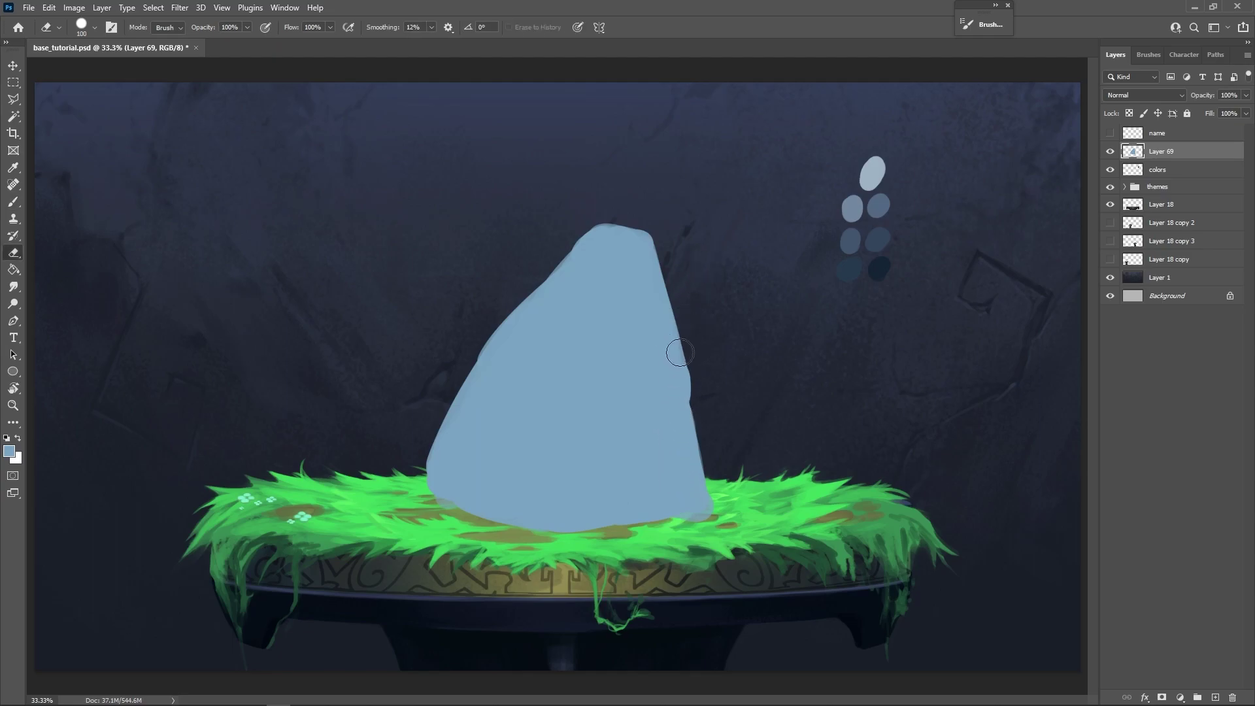
pyautogui.moveTo(712, 430)
pyautogui.mouseDown()
pyautogui.moveTo(644, 219)
pyautogui.moveTo(659, 228)
pyautogui.moveTo(615, 214)
pyautogui.moveTo(667, 239)
pyautogui.mouseUp()
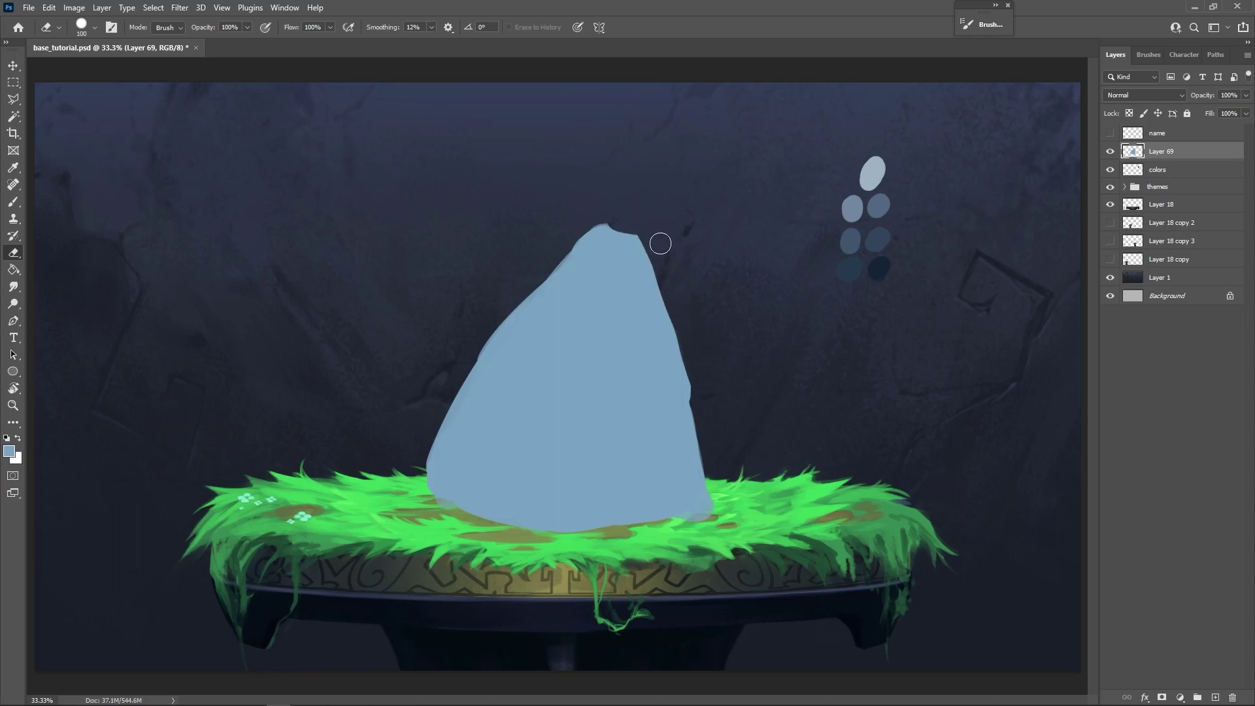
pyautogui.moveTo(630, 223)
pyautogui.mouseDown()
pyautogui.moveTo(590, 221)
pyautogui.moveTo(616, 216)
pyautogui.mouseUp()
pyautogui.click(985, 24)
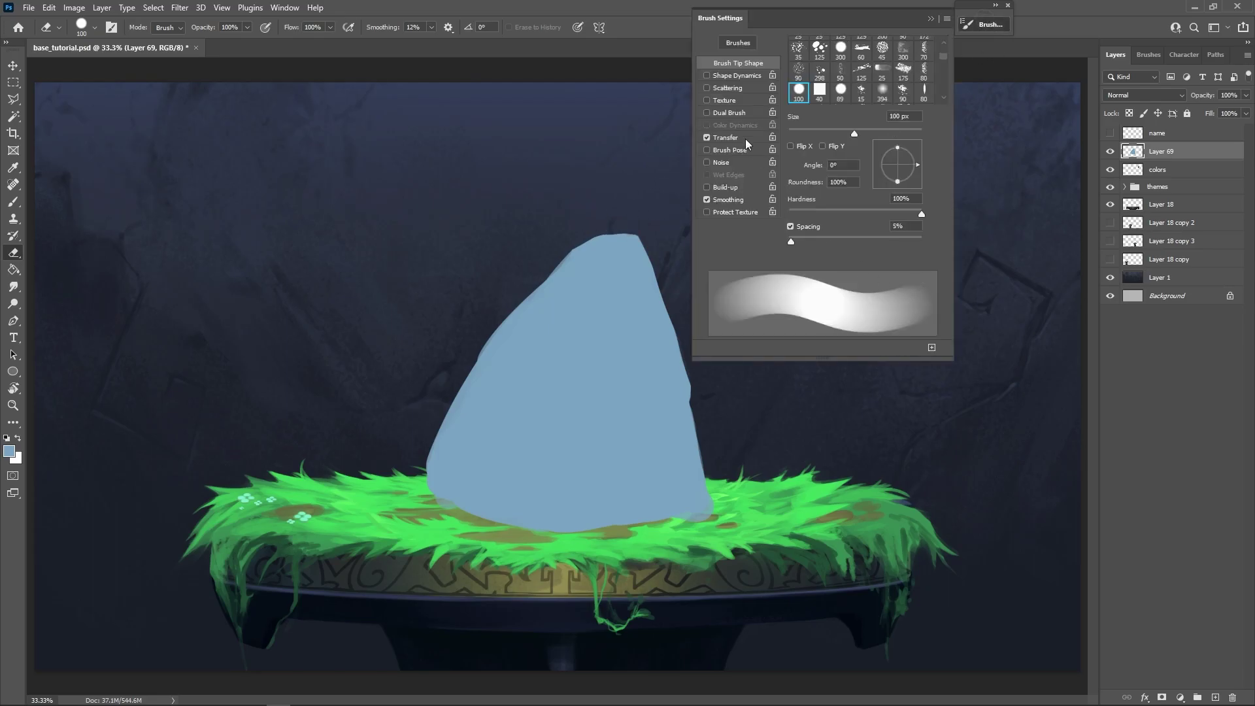
pyautogui.click(984, 25)
pyautogui.moveTo(611, 220)
pyautogui.mouseDown()
pyautogui.moveTo(641, 224)
pyautogui.moveTo(679, 280)
pyautogui.moveTo(658, 241)
pyautogui.moveTo(599, 218)
pyautogui.moveTo(549, 253)
pyautogui.moveTo(420, 439)
pyautogui.moveTo(425, 461)
pyautogui.mouseUp()
# Widen the rock's lower right side with the Brush and clean its base edge with a 70 px Eraser.
pyautogui.press('b')
pyautogui.moveTo(672, 392)
pyautogui.mouseDown()
pyautogui.moveTo(714, 495)
pyautogui.moveTo(672, 509)
pyautogui.mouseUp()
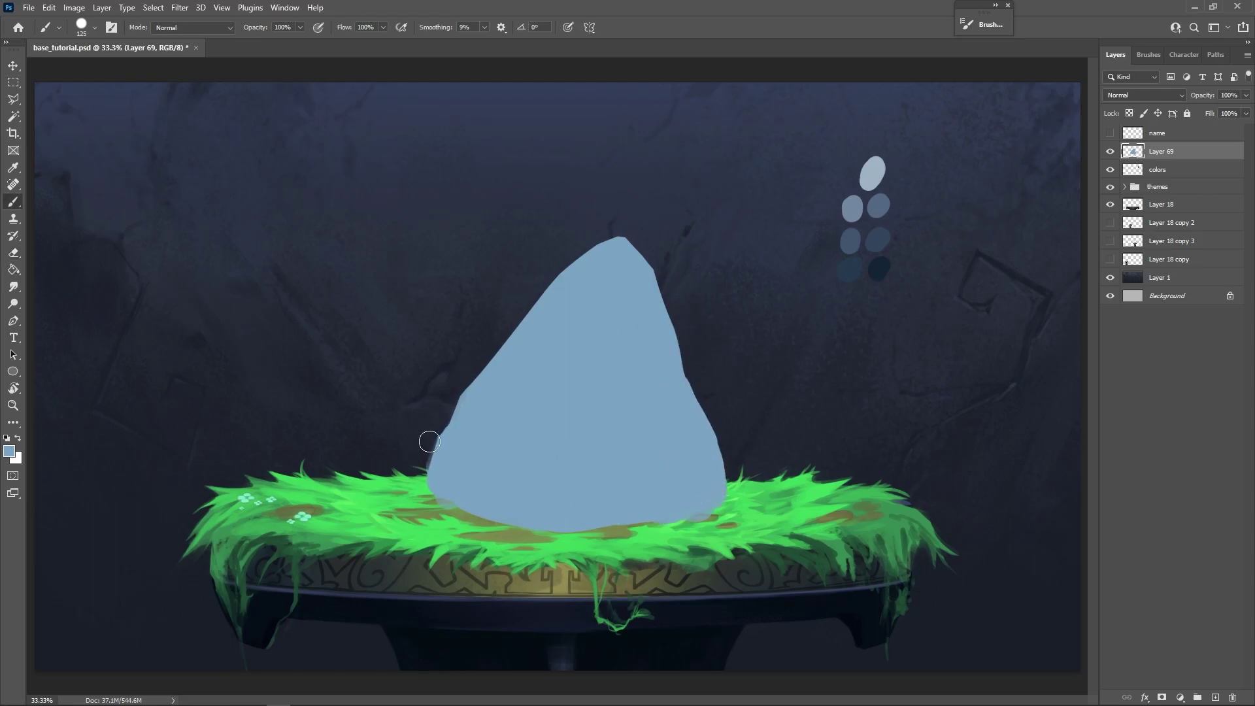
pyautogui.press('e')
pyautogui.press('[')
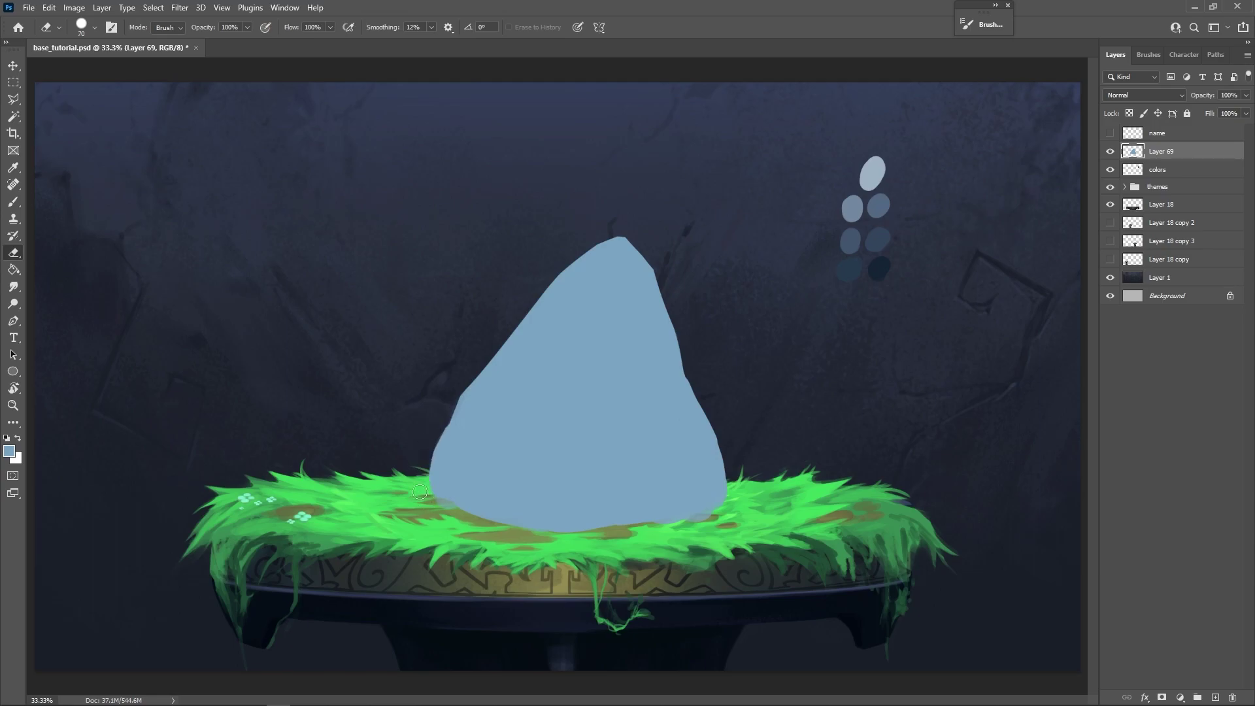
pyautogui.moveTo(714, 520); pyautogui.dragTo(651, 539)
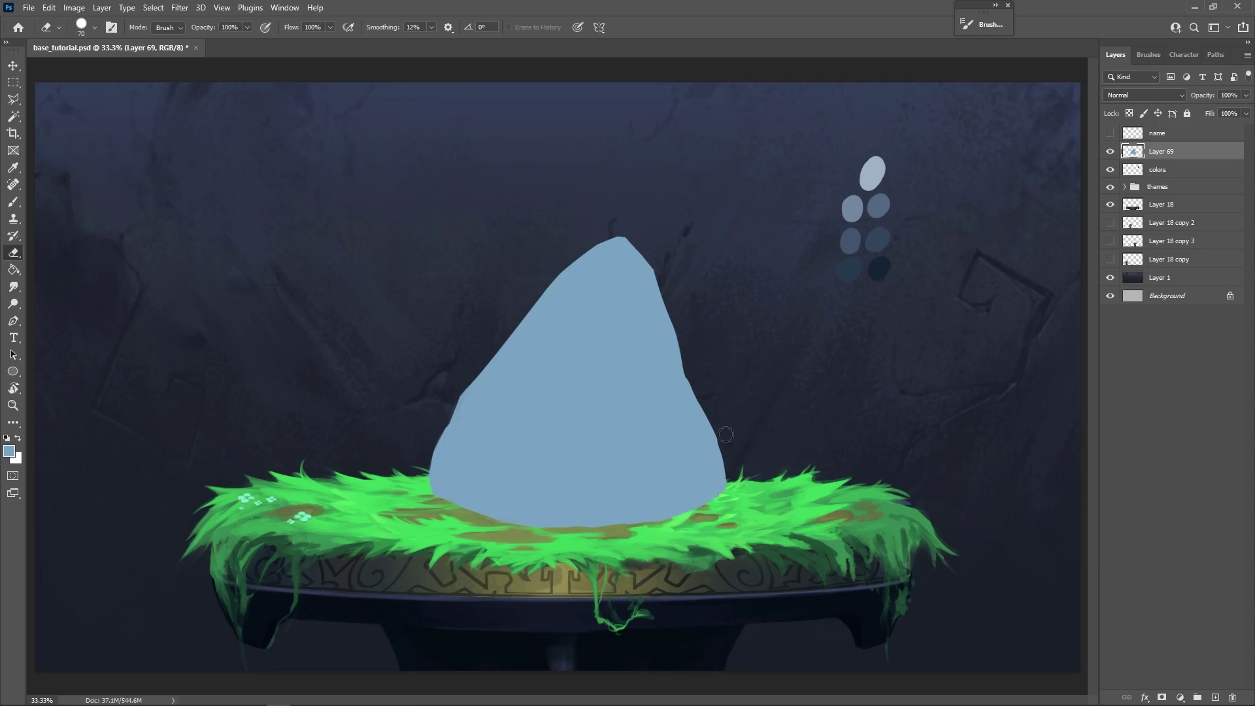
# Shift the rock slightly left to the middle of the platform and add a new layer clipped to it.
pyautogui.moveTo(751, 459); pyautogui.dragTo(730, 463)
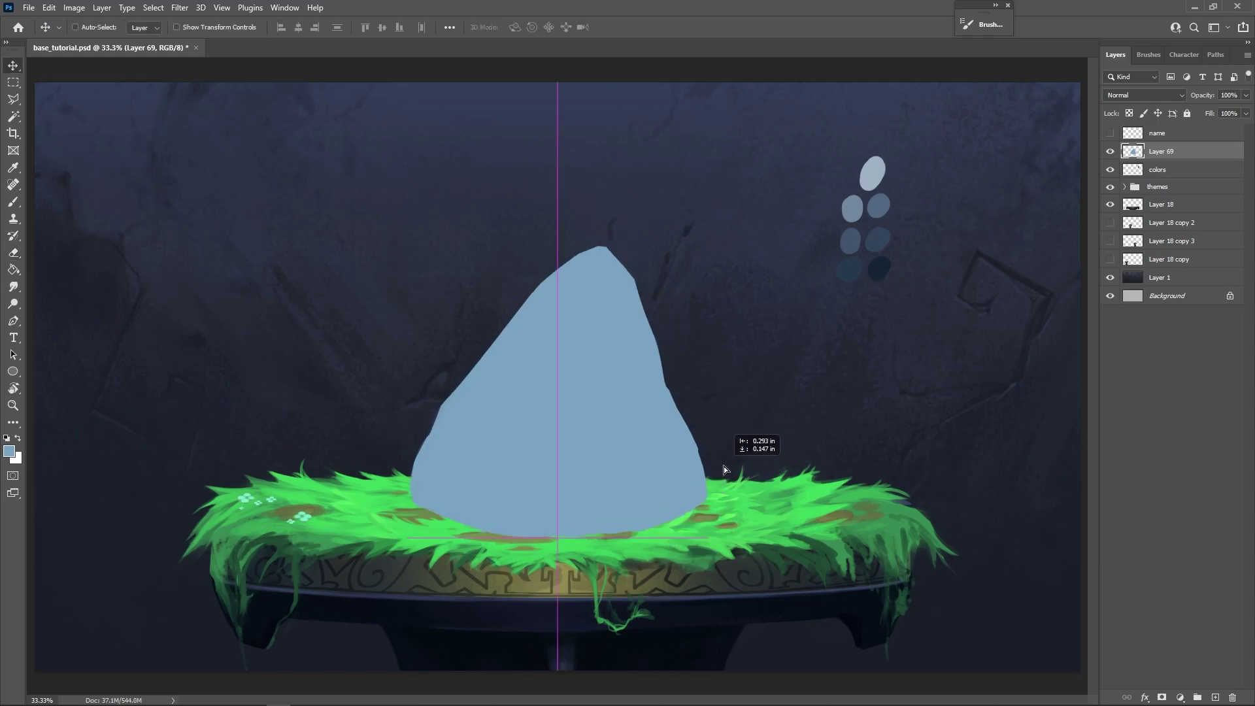
pyautogui.press('b')
pyautogui.click(1214, 696)
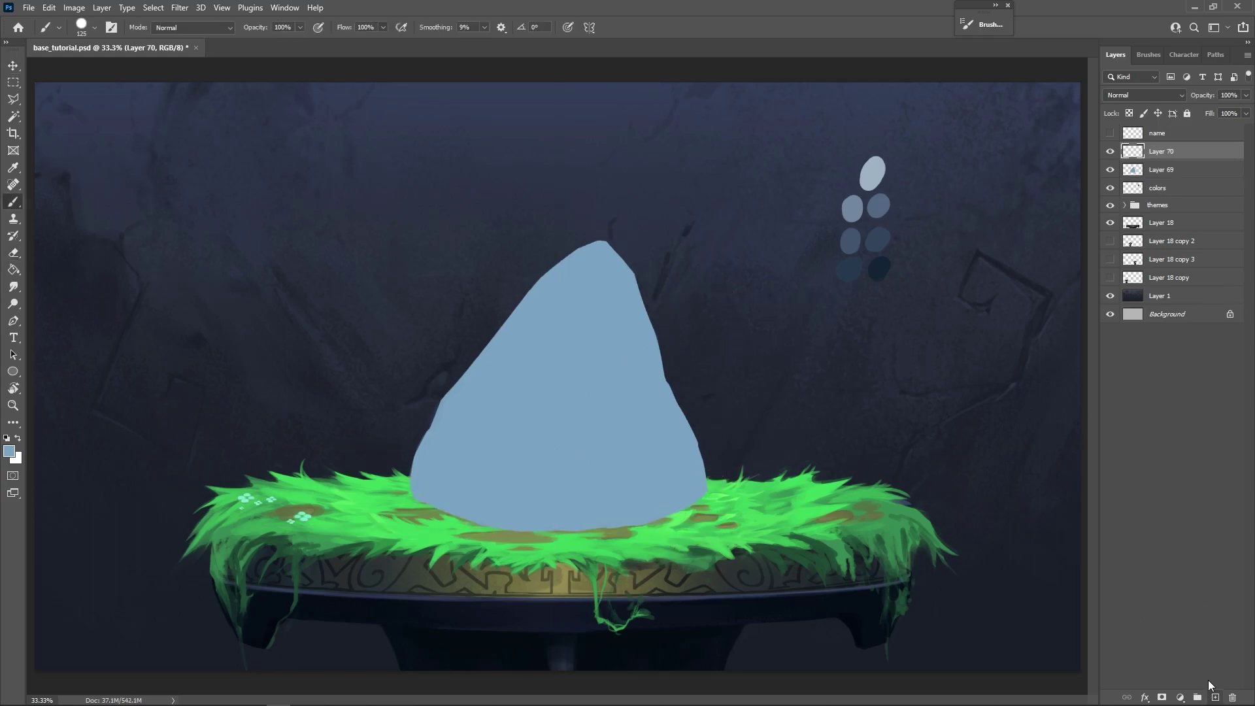
pyautogui.rightClick(1168, 152)
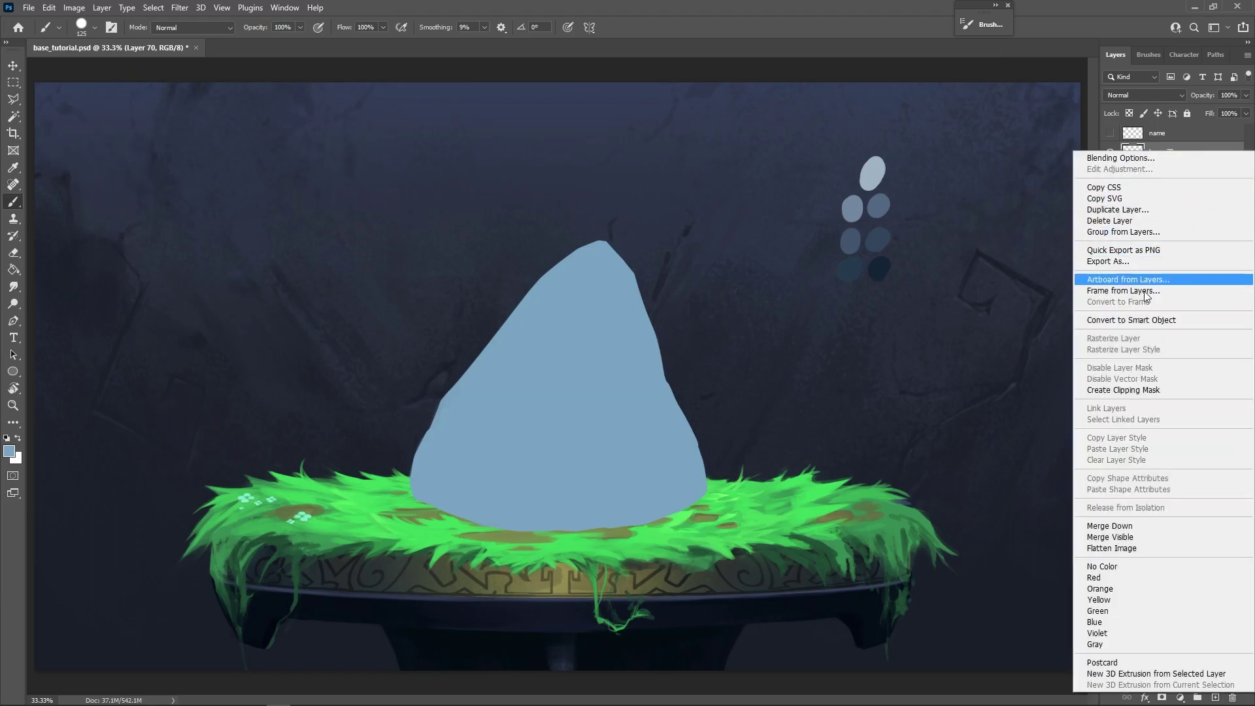
pyautogui.click(1135, 389)
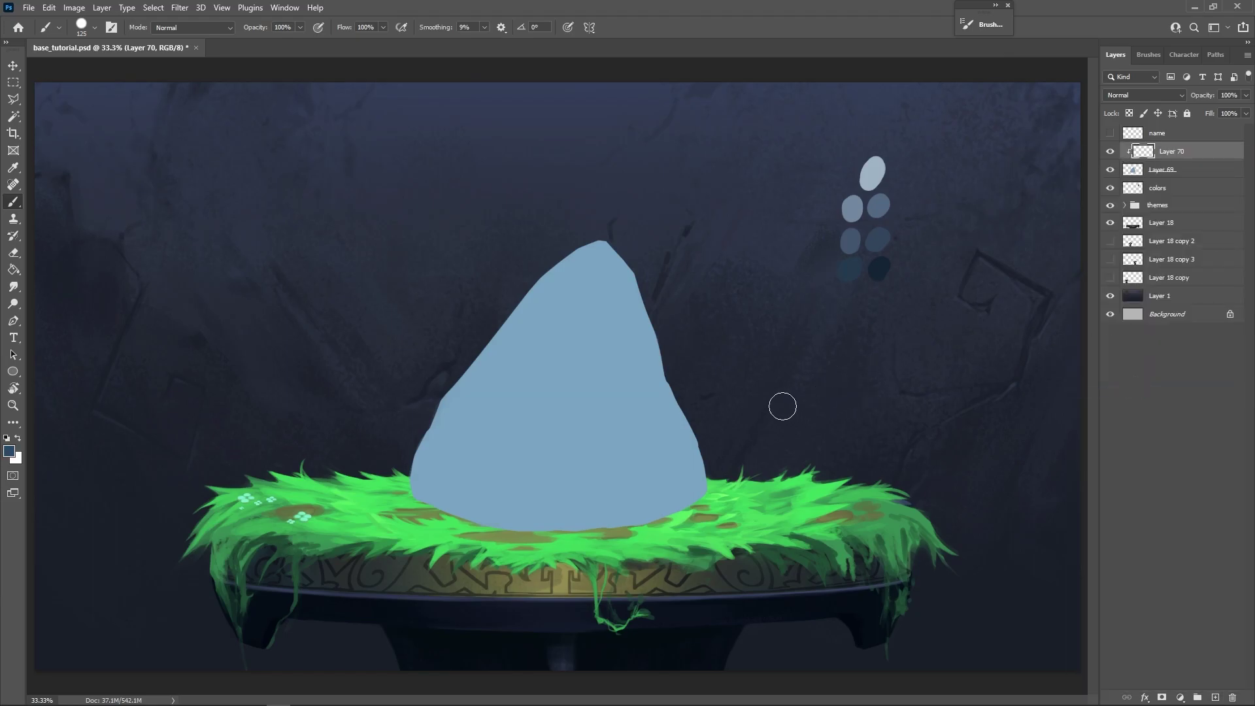
pyautogui.press(']')
pyautogui.press(']')
pyautogui.keyDown('alt'); pyautogui.click(758, 377); pyautogui.keyUp('alt')
pyautogui.press(']')
pyautogui.press(']')
pyautogui.press(']')
pyautogui.press(']')
pyautogui.press('alt')
pyautogui.press('[')
pyautogui.press('[')
pyautogui.press('[')
pyautogui.press('[')
# Switch from the Polygonal Lasso to the standard Lasso tool.
pyautogui.moveTo(13, 99); pyautogui.dragTo(39, 103)
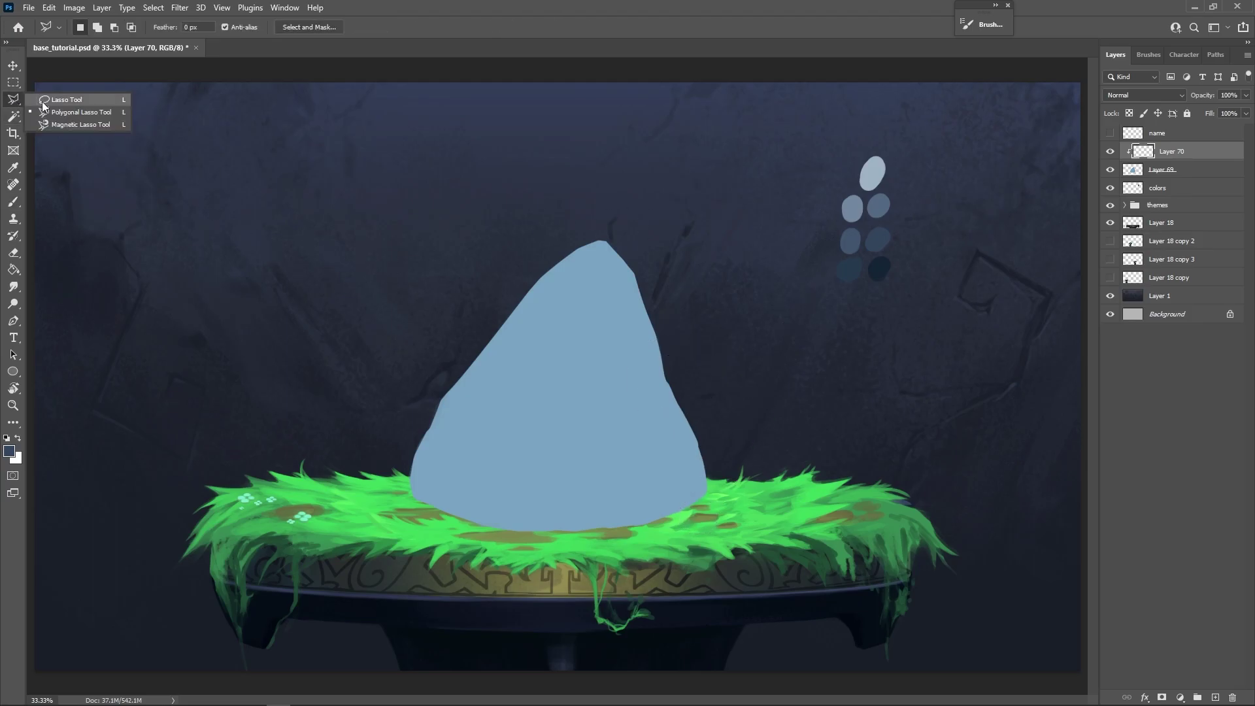
pyautogui.click(60, 102)
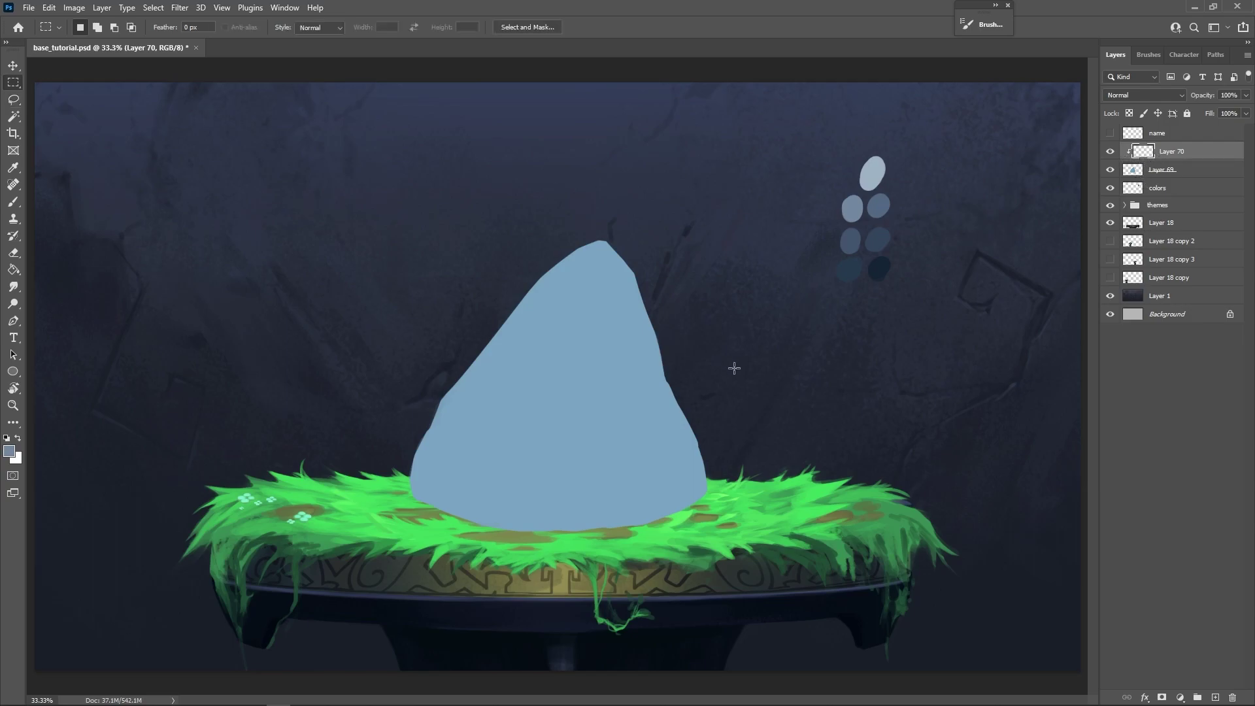
# Cover the whole rock on the clipped layer with the dark blue sampled from the palette.
pyautogui.press('b')
pyautogui.keyDown('alt'); pyautogui.click(871, 252); pyautogui.keyUp('alt')
pyautogui.keyDown('alt'); pyautogui.click(878, 237); pyautogui.keyUp('alt')
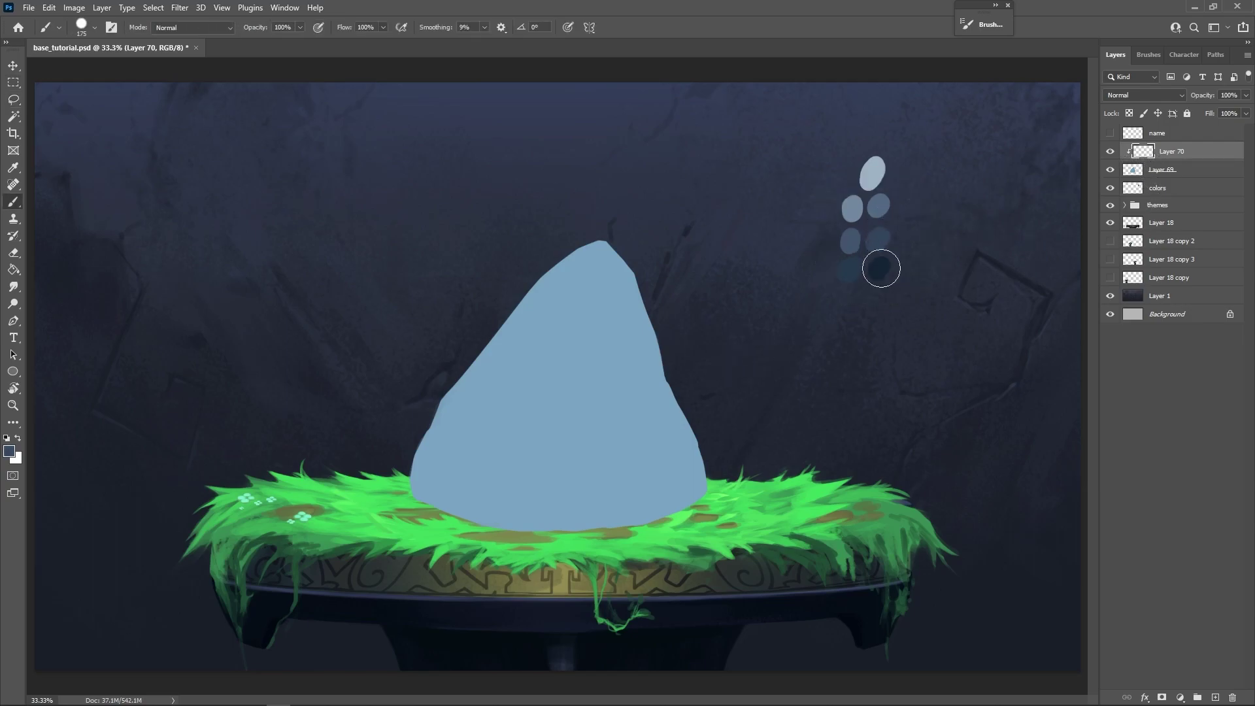
pyautogui.moveTo(674, 553)
pyautogui.mouseDown()
pyautogui.moveTo(647, 457)
pyautogui.moveTo(690, 382)
pyautogui.moveTo(580, 474)
pyautogui.mouseUp()
pyautogui.press(']')
pyautogui.press(']')
pyautogui.press(']')
pyautogui.press(']')
pyautogui.moveTo(683, 297)
pyautogui.mouseDown()
pyautogui.moveTo(656, 289)
pyautogui.moveTo(580, 399)
pyautogui.moveTo(507, 452)
pyautogui.moveTo(460, 449)
pyautogui.moveTo(492, 434)
pyautogui.mouseUp()
pyautogui.press('[')
pyautogui.press('[')
pyautogui.press('[')
pyautogui.press('[')
pyautogui.press('[')
pyautogui.press('[')
pyautogui.press('[')
pyautogui.press('[')
# Lasso the rock's upper left plane, paint it with the lighter slate blue from the palette using a large brush, and deselect.
pyautogui.press('l')
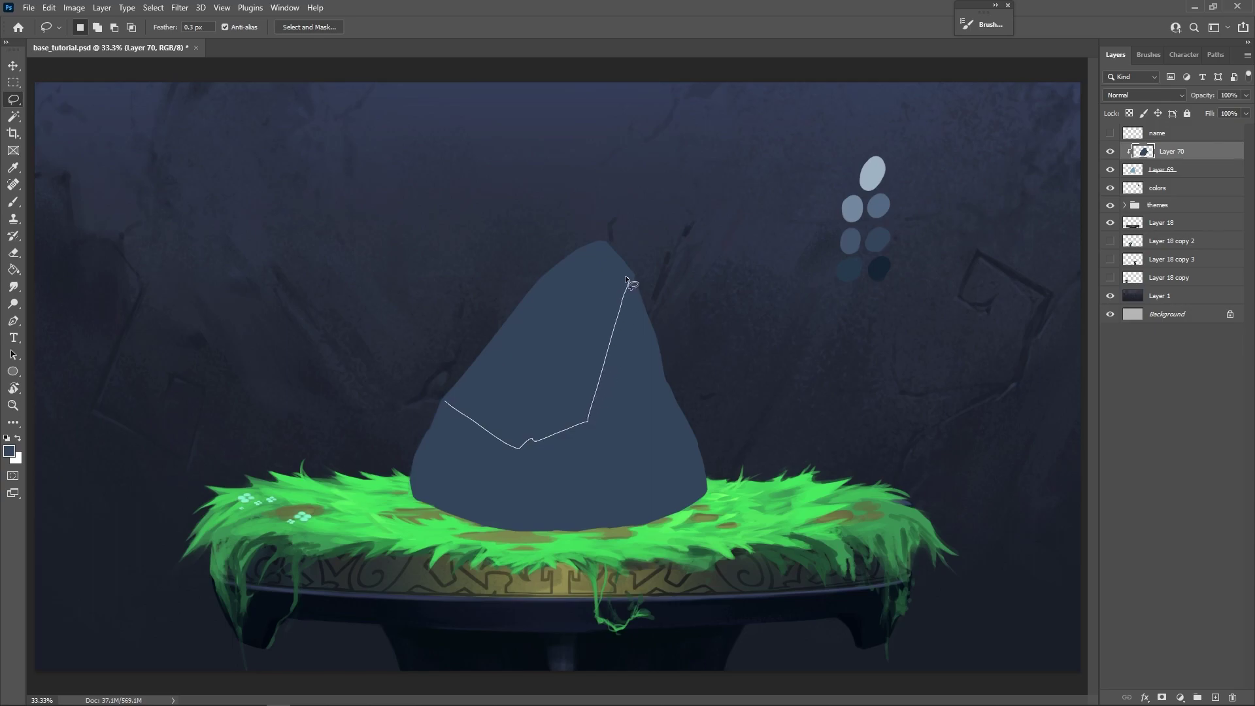
pyautogui.moveTo(422, 407); pyautogui.dragTo(425, 406)
pyautogui.press('b')
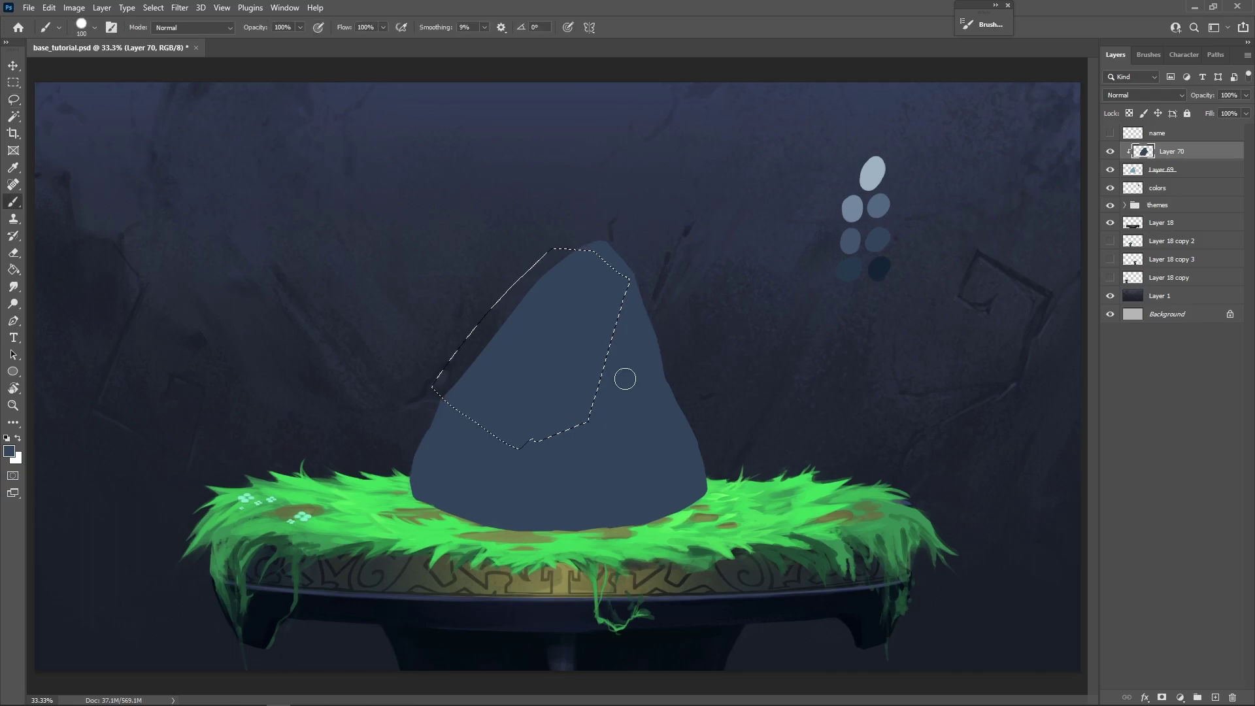
pyautogui.keyDown('alt'); pyautogui.click(880, 209); pyautogui.keyUp('alt')
pyautogui.moveTo(496, 456); pyautogui.dragTo(644, 221)
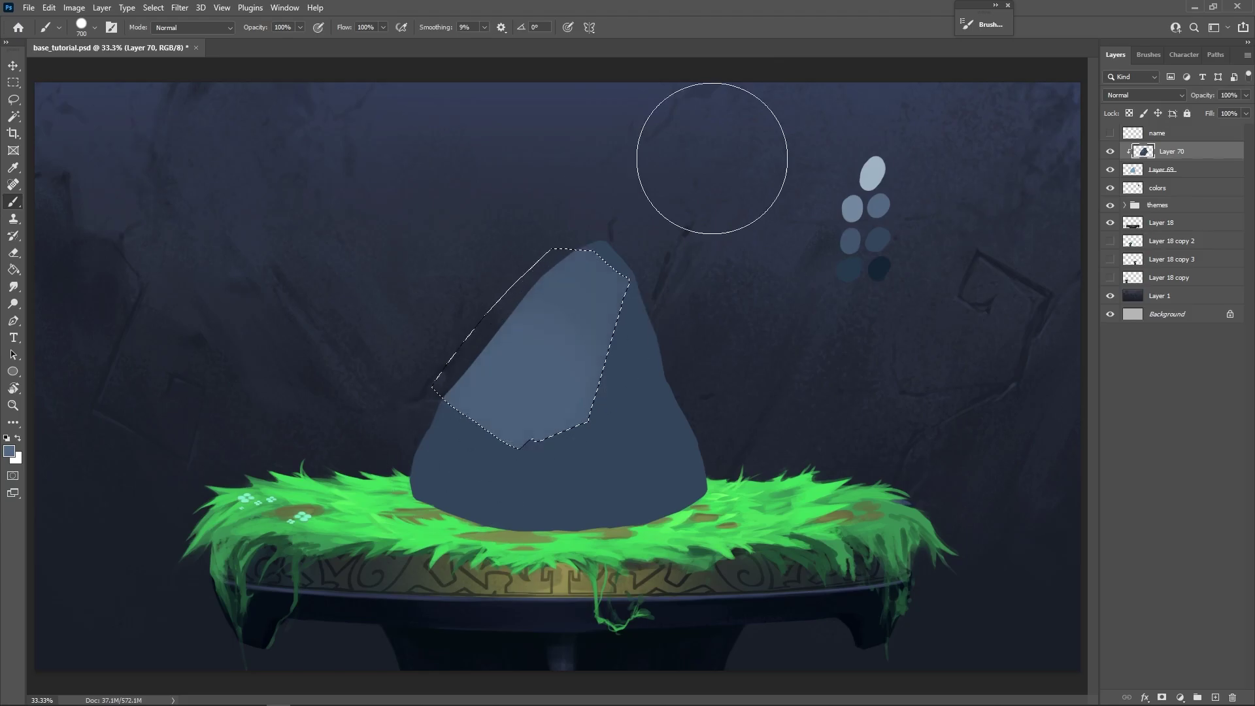
pyautogui.press('m')
pyautogui.hotkey('ctrl', 'd')
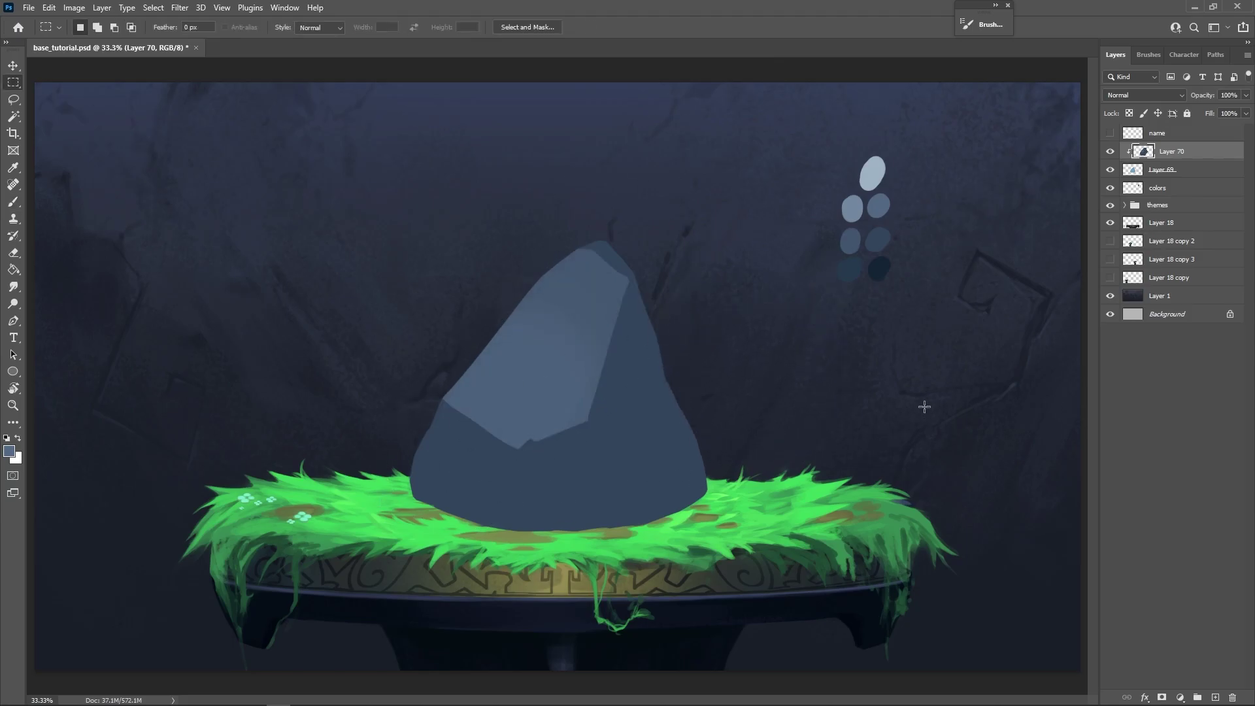
# Show Group 2 with the light rays inside the grass group to examine the light direction on the rock.
pyautogui.click(1124, 205)
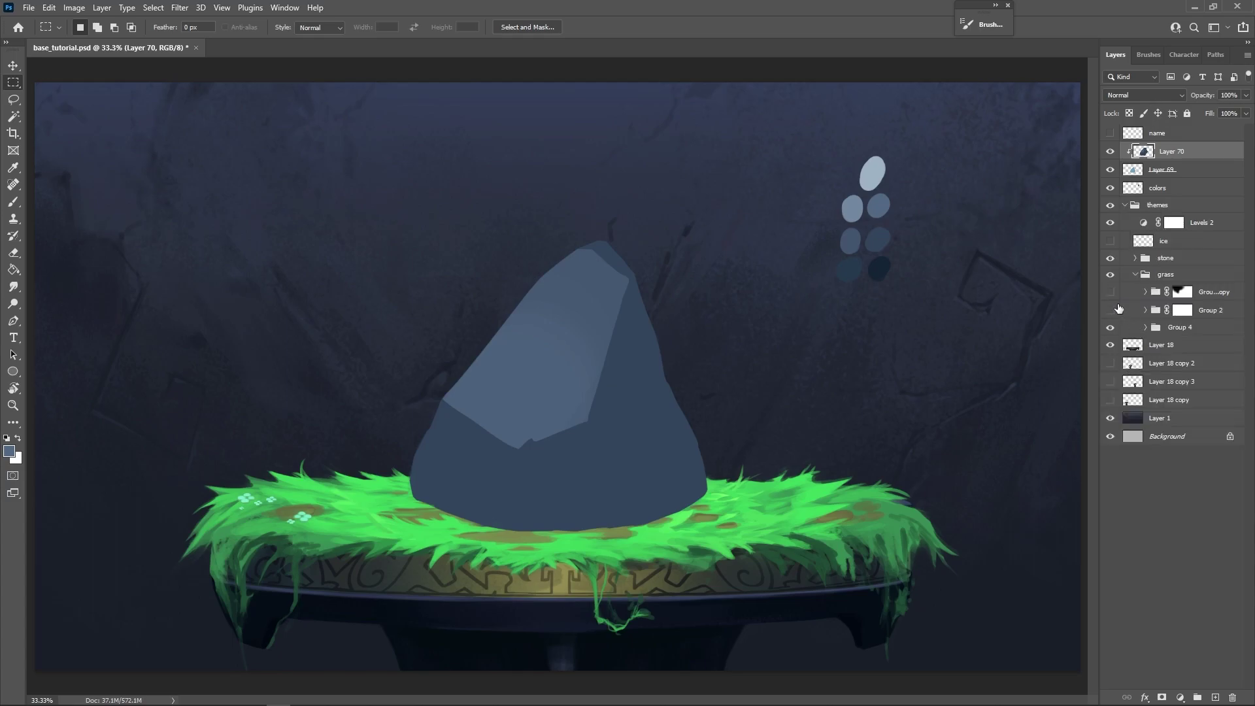
pyautogui.click(1110, 311)
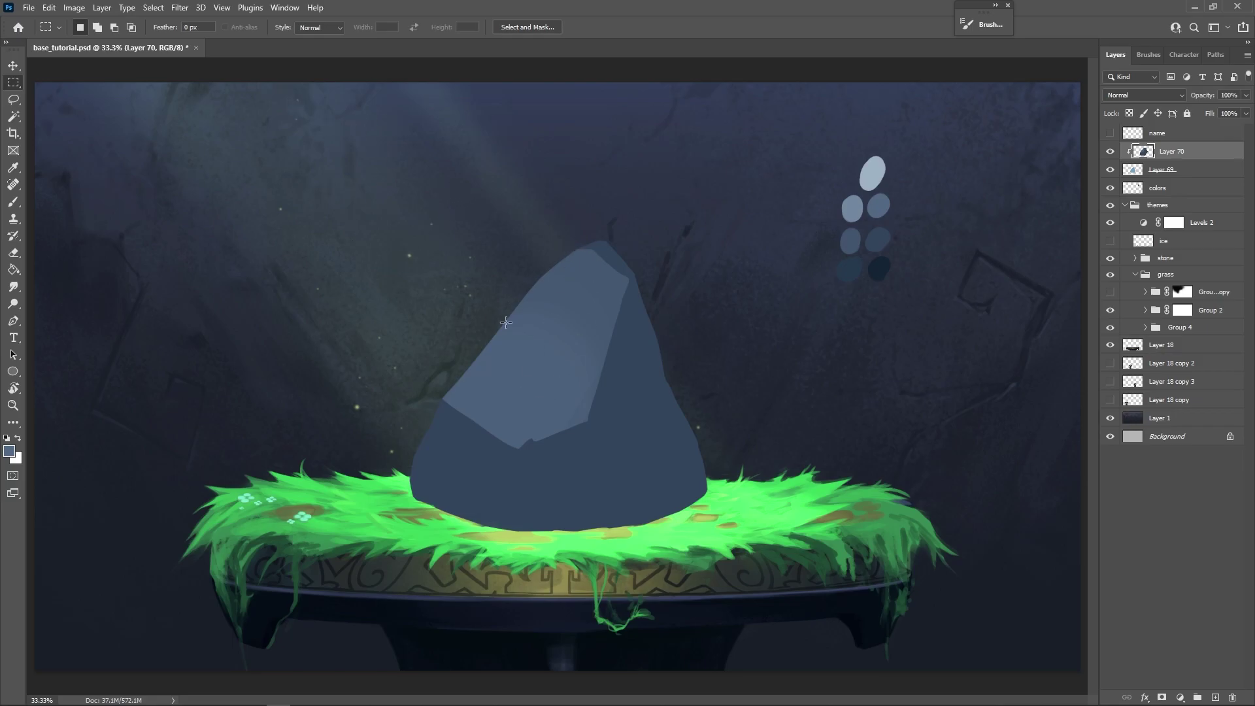
# Paint a test patch of the darkest palette navy on the rock's lower right area and undo it.
pyautogui.press('b')
pyautogui.keyDown('alt'); pyautogui.click(880, 269); pyautogui.keyUp('alt')
pyautogui.press('[')
pyautogui.press('[')
pyautogui.press('[')
pyautogui.press('[')
pyautogui.press('[')
pyautogui.press('[')
pyautogui.press('[')
pyautogui.moveTo(642, 488); pyautogui.dragTo(621, 486)
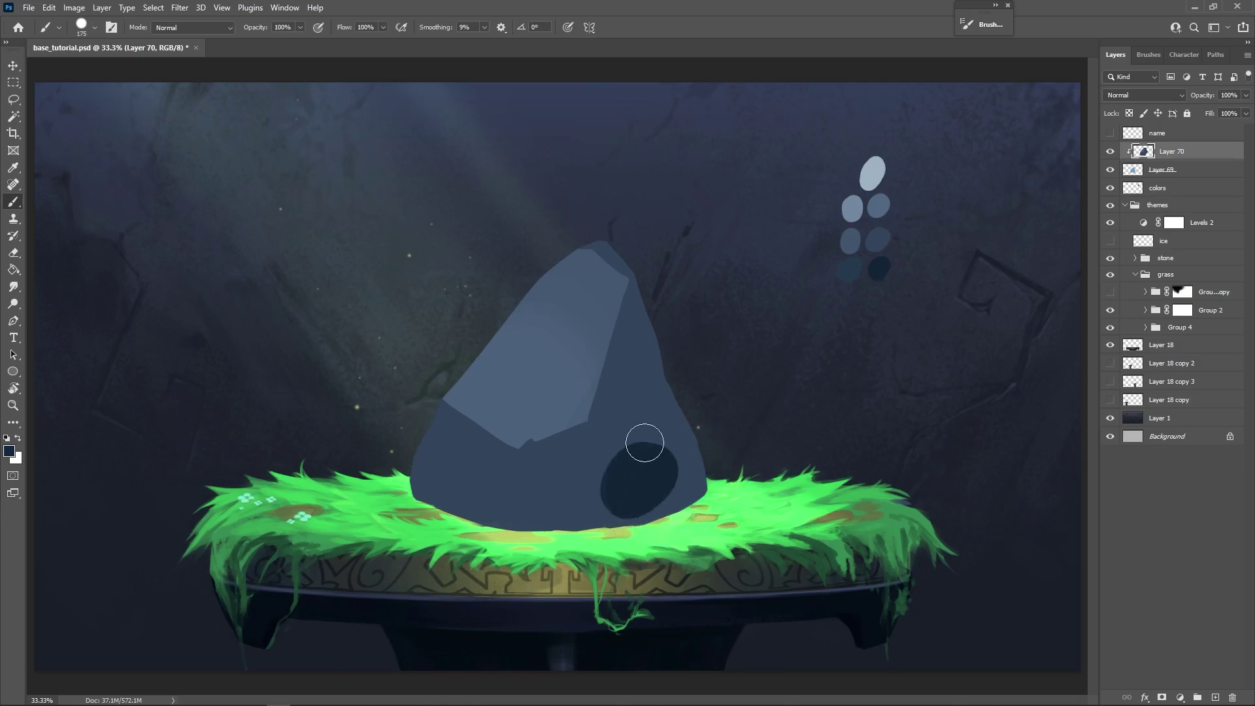
pyautogui.hotkey('ctrl', 'z')
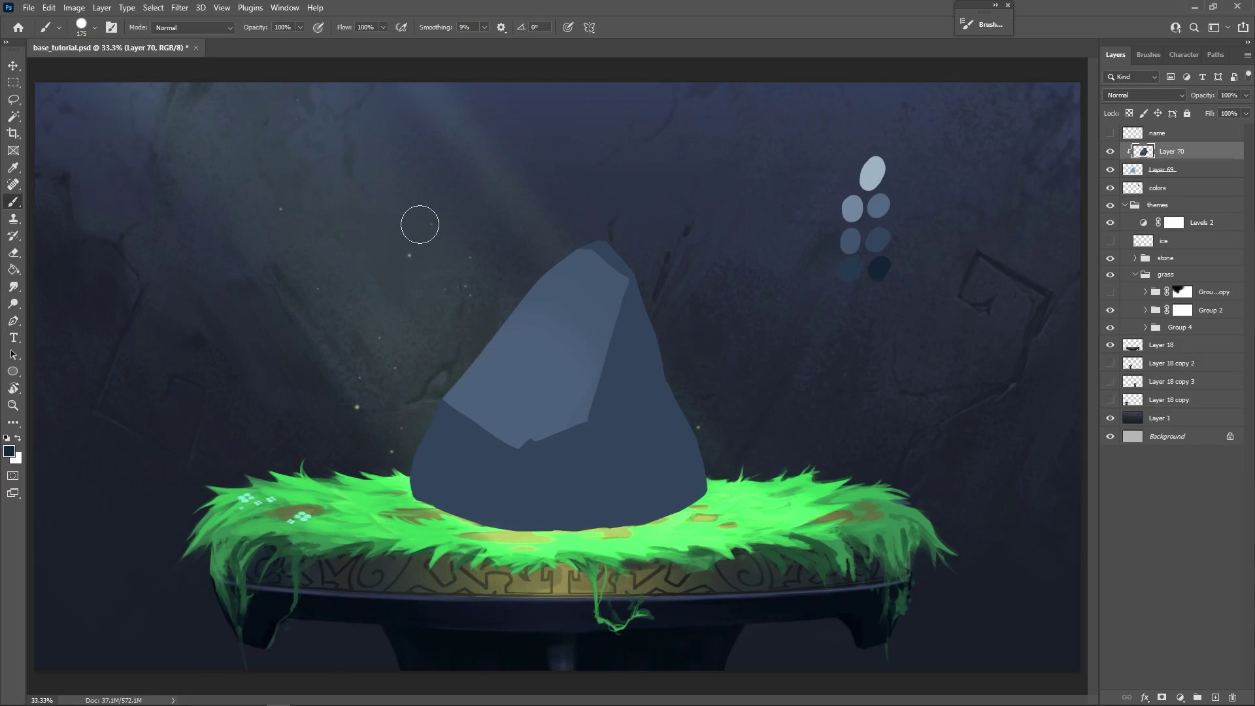
# Hide the light rays of Group 2 and collapse the grass group.
pyautogui.click(1110, 327)
pyautogui.click(1135, 274)
# Lasso the small plane beneath the rock's lit left face, shade it with the palette's medium blue, and deselect.
pyautogui.press('l')
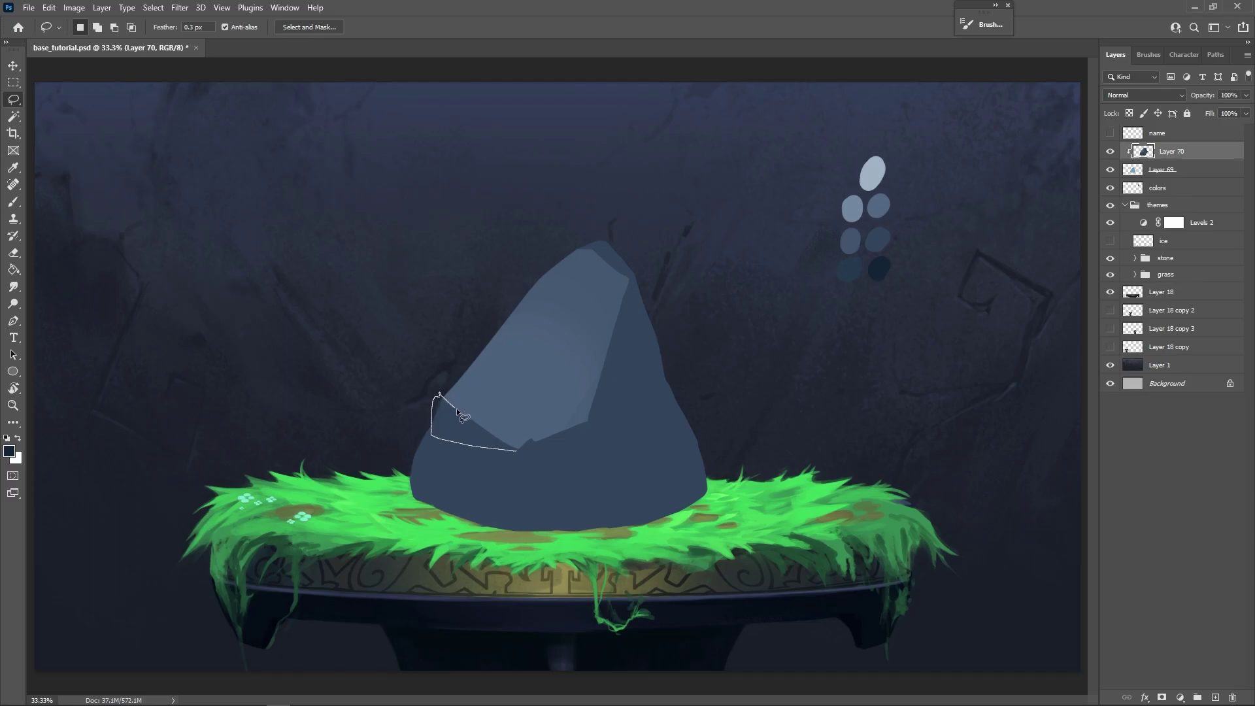
pyautogui.moveTo(499, 441); pyautogui.dragTo(515, 450)
pyautogui.press('b')
pyautogui.keyDown('alt'); pyautogui.click(878, 208); pyautogui.keyUp('alt')
pyautogui.moveTo(407, 394); pyautogui.dragTo(429, 410)
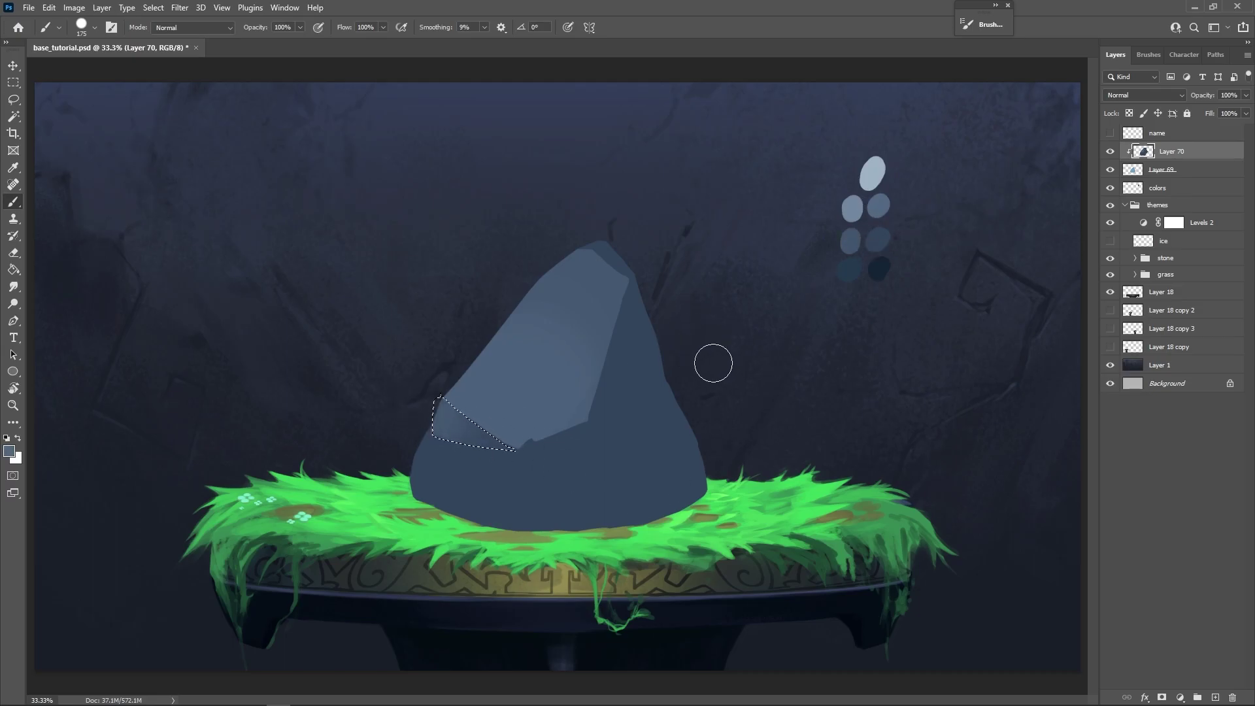
pyautogui.hotkey('ctrl', 'd')
# Lasso the left facet of the rock's peak, paint it with the palette's light gray-blue, and deselect.
pyautogui.press('l')
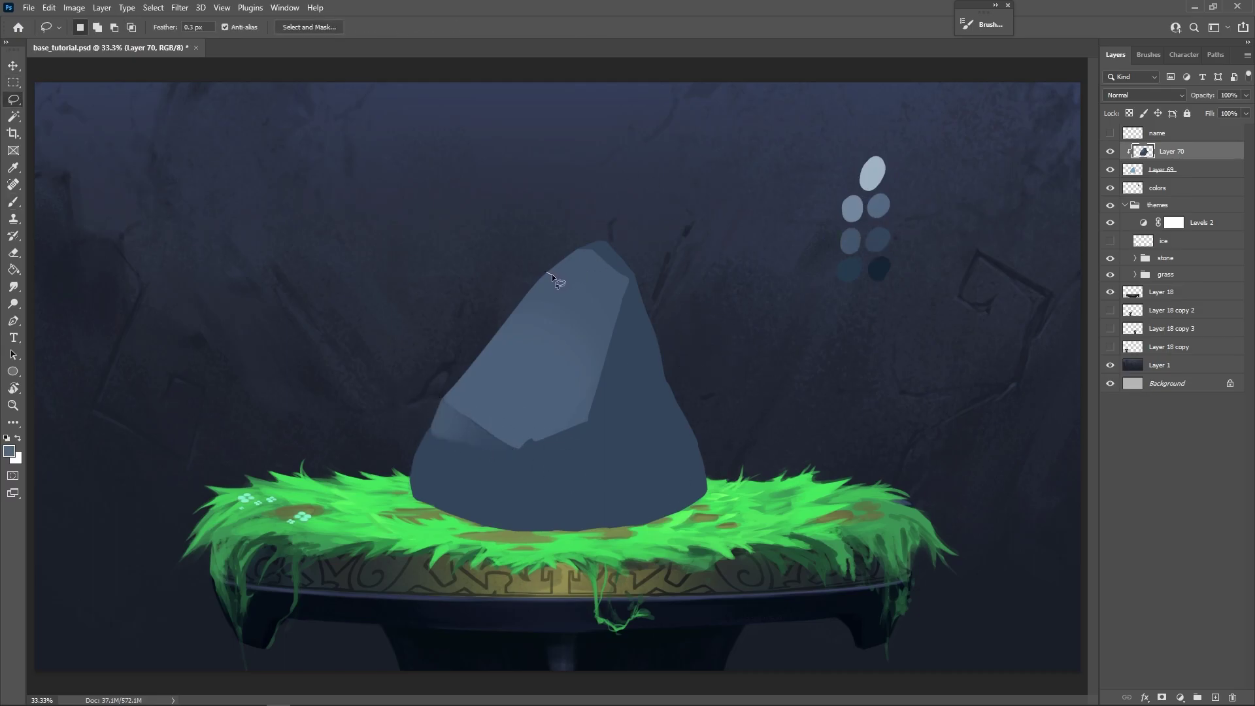
pyautogui.press('b')
pyautogui.moveTo(599, 243)
pyautogui.mouseDown()
pyautogui.moveTo(548, 260)
pyautogui.moveTo(510, 325)
pyautogui.moveTo(644, 201)
pyautogui.moveTo(559, 283)
pyautogui.moveTo(588, 245)
pyautogui.mouseUp()
pyautogui.keyDown('alt'); pyautogui.click(852, 208); pyautogui.keyUp('alt')
pyautogui.hotkey('ctrl', 'd')
# Lasso the small facet on the right side of the rock's peak, paint it with a mid slate blue, and deselect.
pyautogui.press('m')
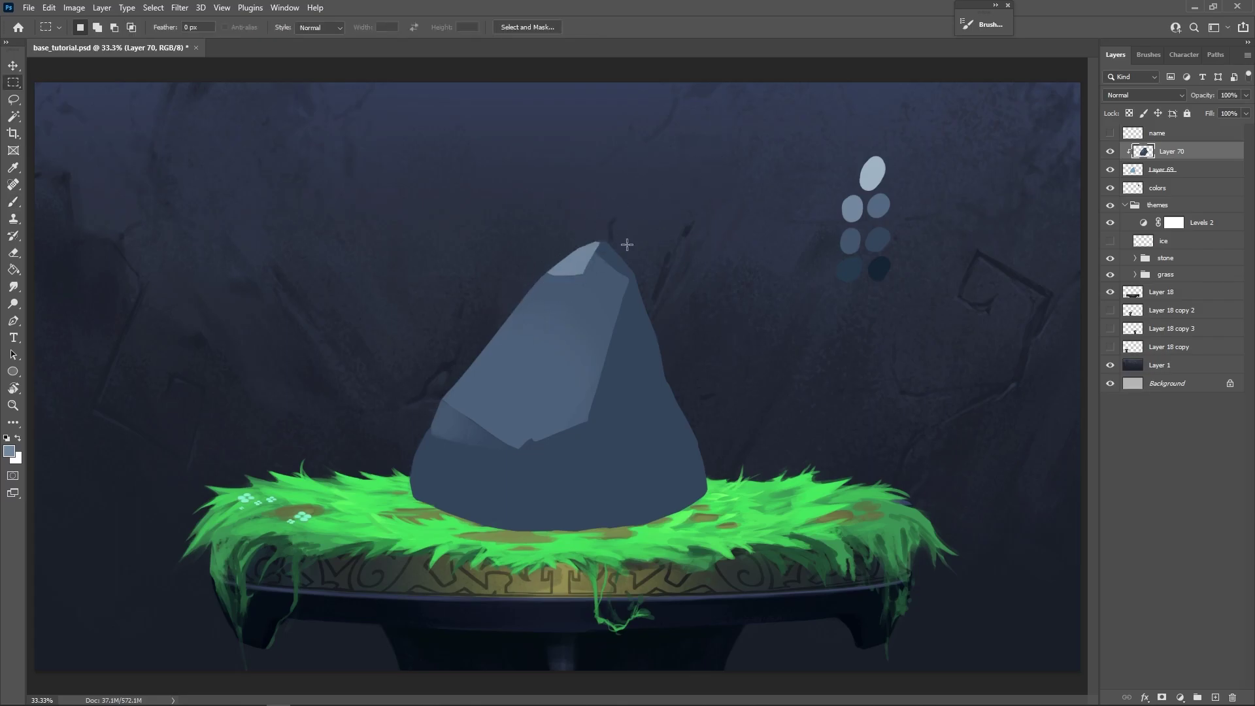
pyautogui.press('b')
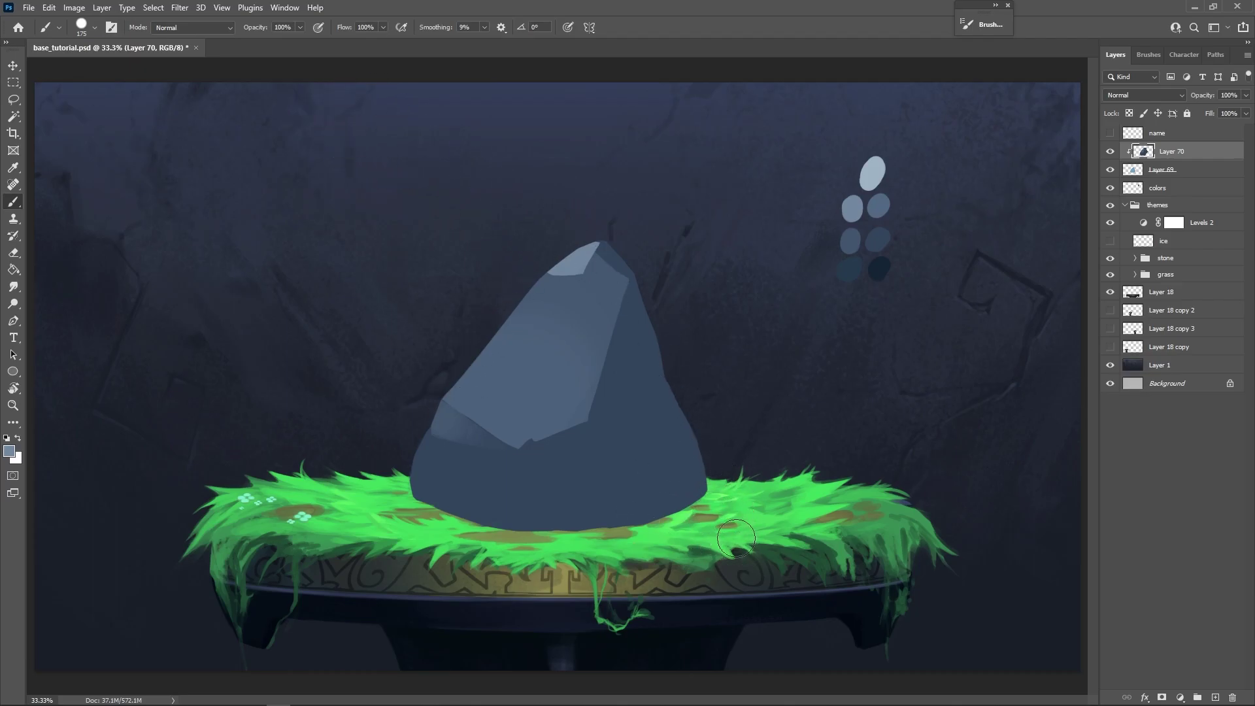
pyautogui.press('l')
pyautogui.moveTo(592, 262); pyautogui.dragTo(615, 272)
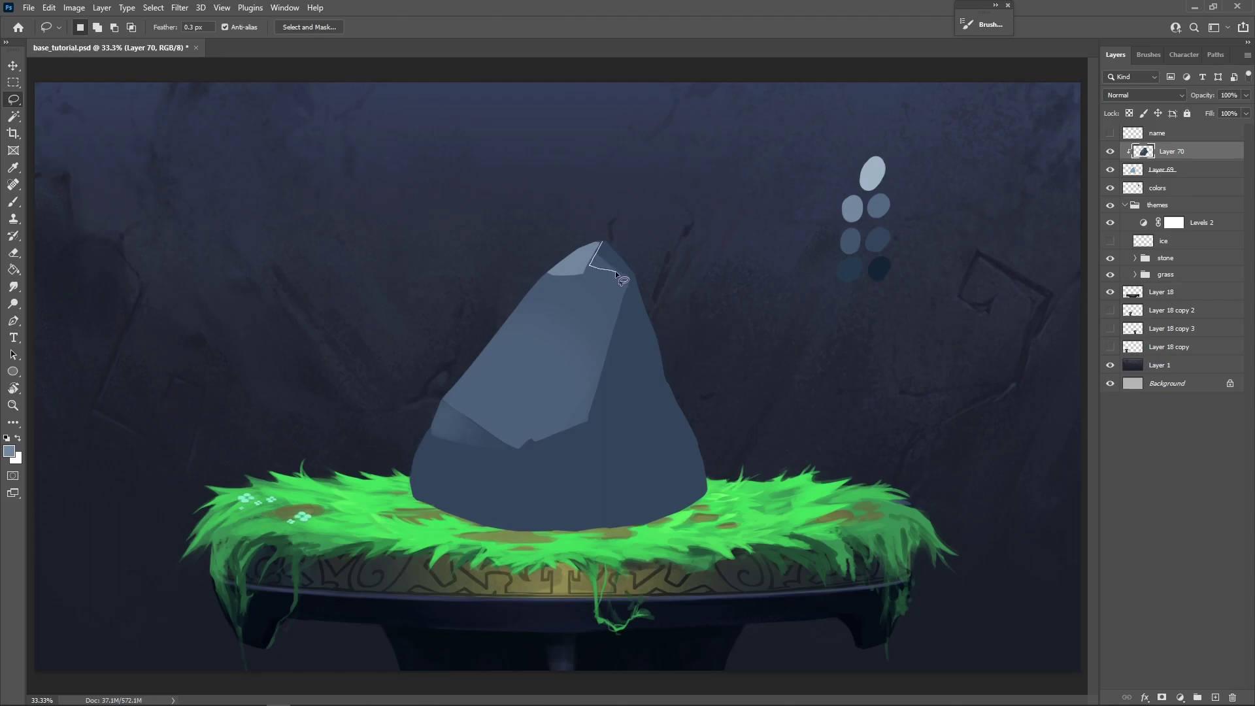
pyautogui.press('b')
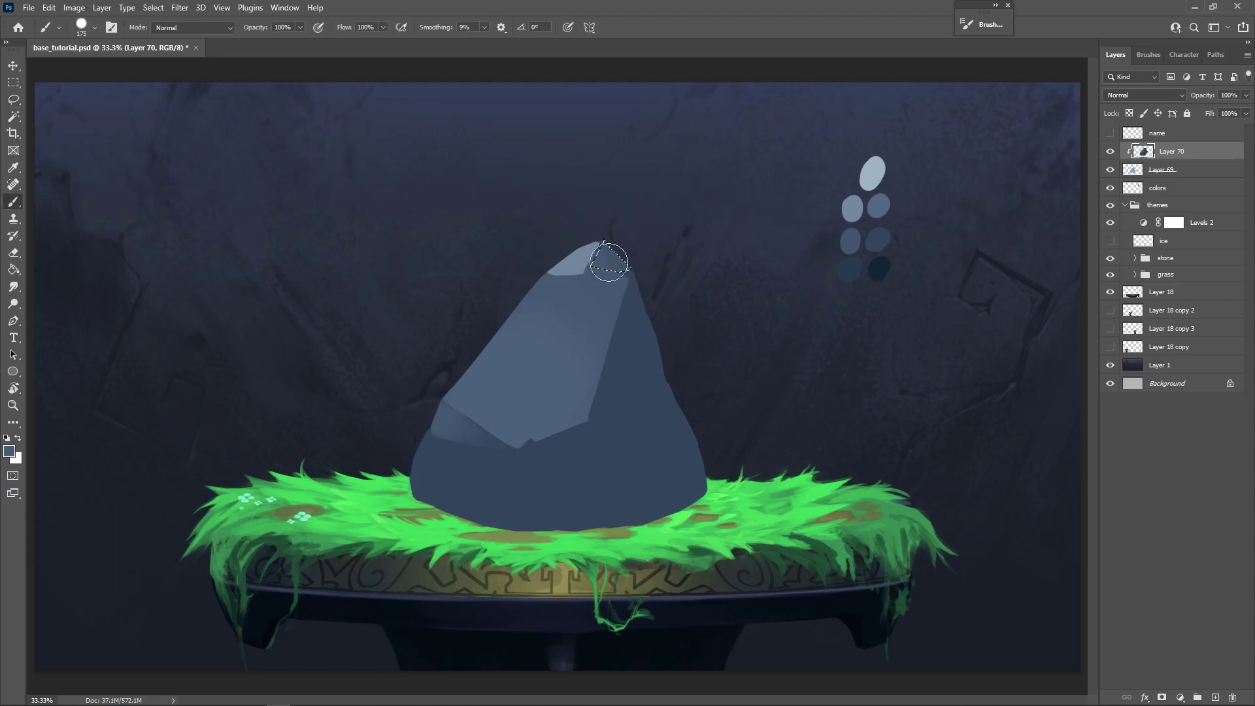
pyautogui.press('l')
pyautogui.click(677, 149)
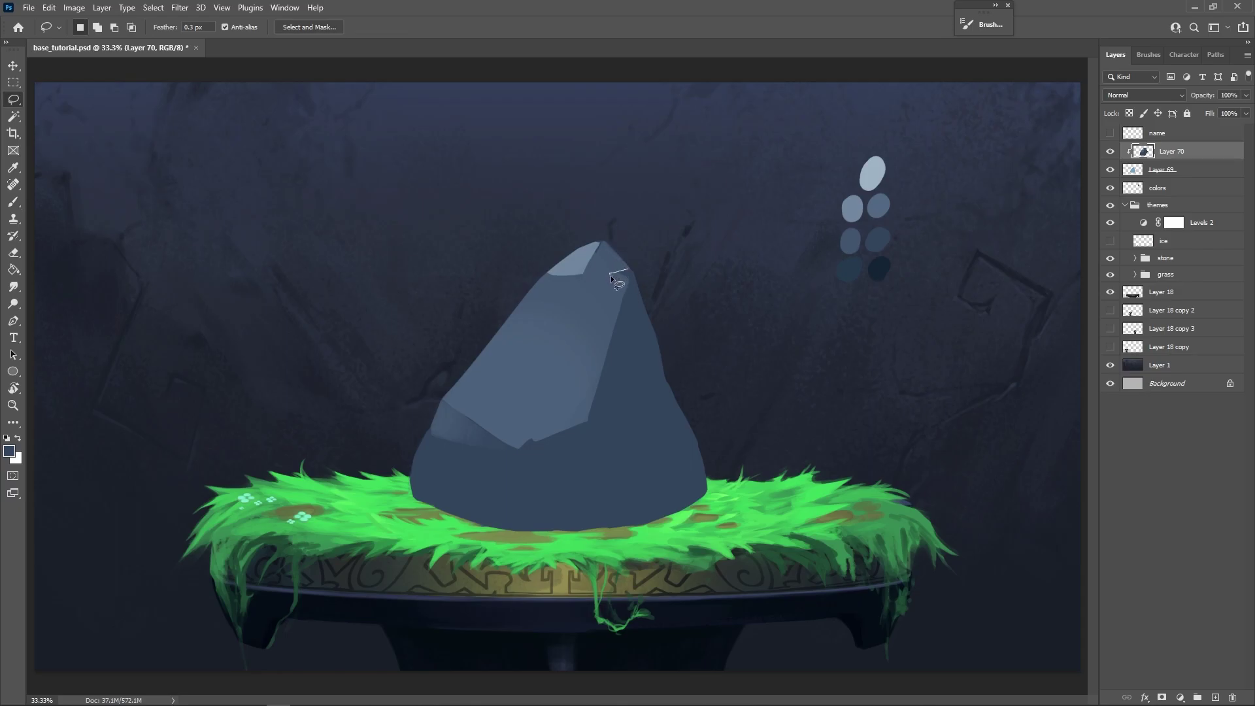
# Lasso the rock's tall right plane, darken it with the palette's dark teal-blue using a larger brush, and deselect.
pyautogui.moveTo(618, 280); pyautogui.dragTo(597, 428)
pyautogui.moveTo(656, 271); pyautogui.dragTo(642, 256)
pyautogui.press('b')
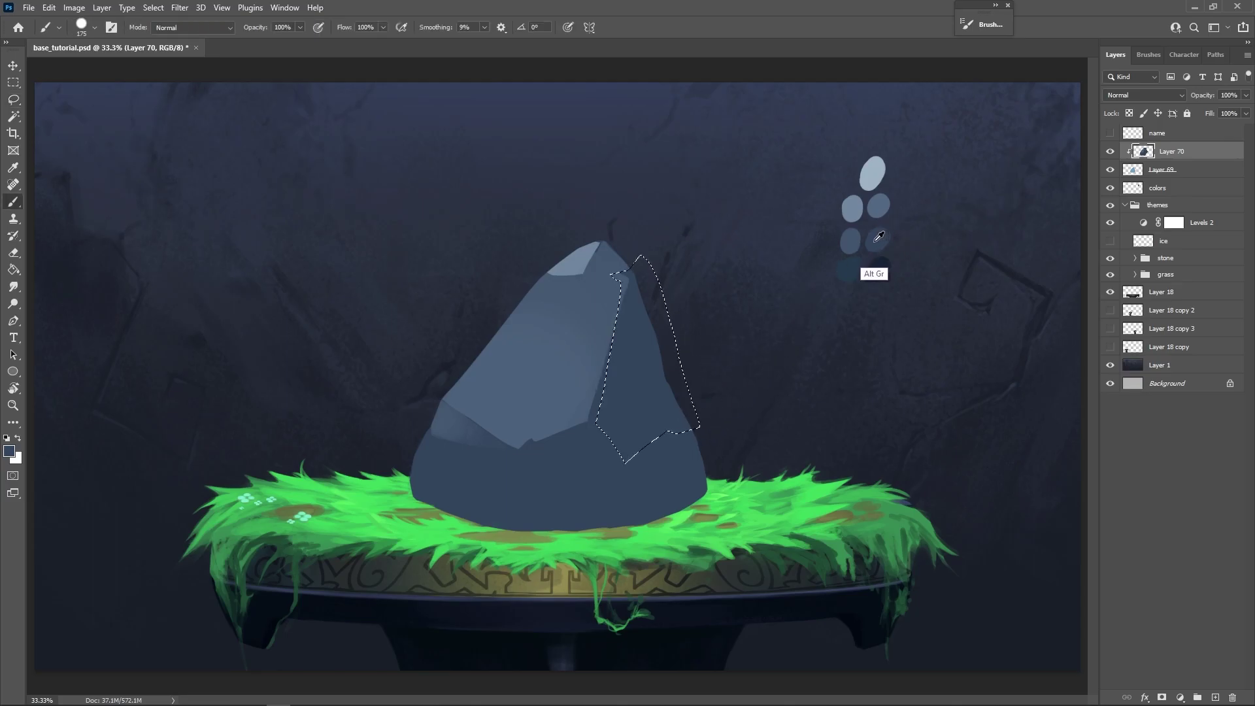
pyautogui.keyDown('alt'); pyautogui.click(853, 266); pyautogui.keyUp('alt')
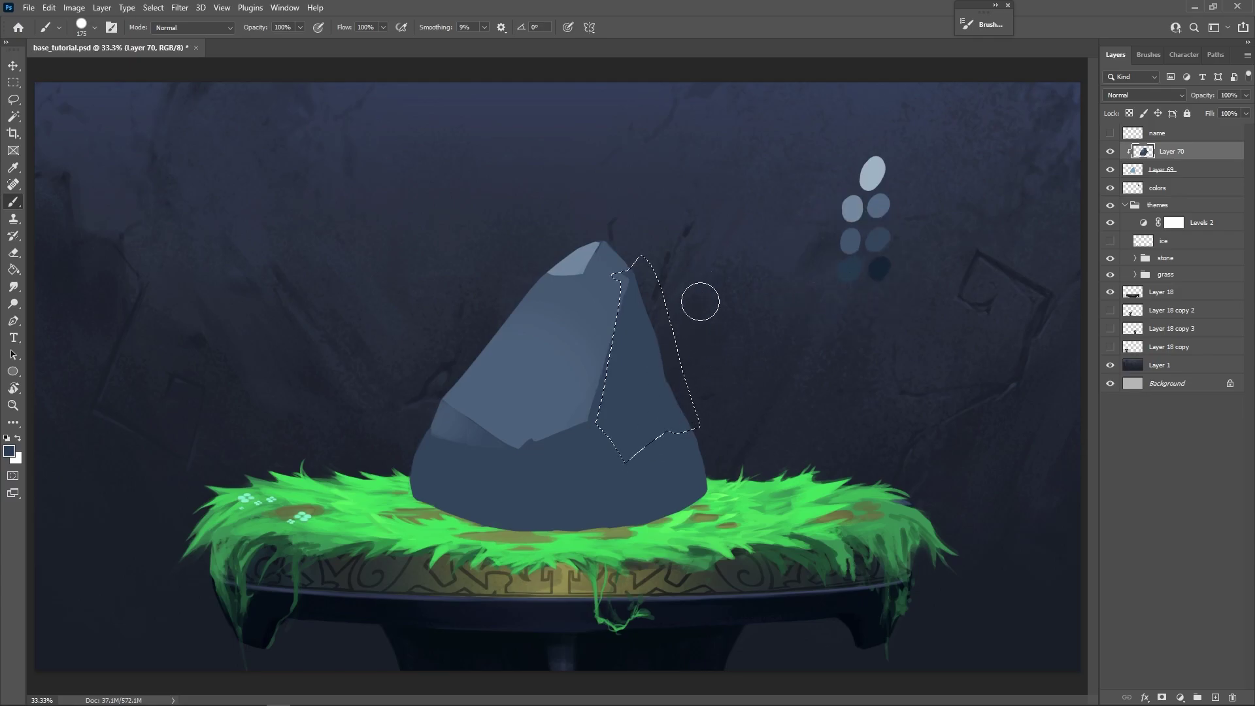
pyautogui.press(']')
pyautogui.press(']')
pyautogui.press(']')
pyautogui.press(']')
pyautogui.press(']')
pyautogui.moveTo(644, 462)
pyautogui.mouseDown()
pyautogui.moveTo(644, 379)
pyautogui.moveTo(678, 210)
pyautogui.mouseUp()
pyautogui.hotkey('ctrl', 'd')
pyautogui.press('l')
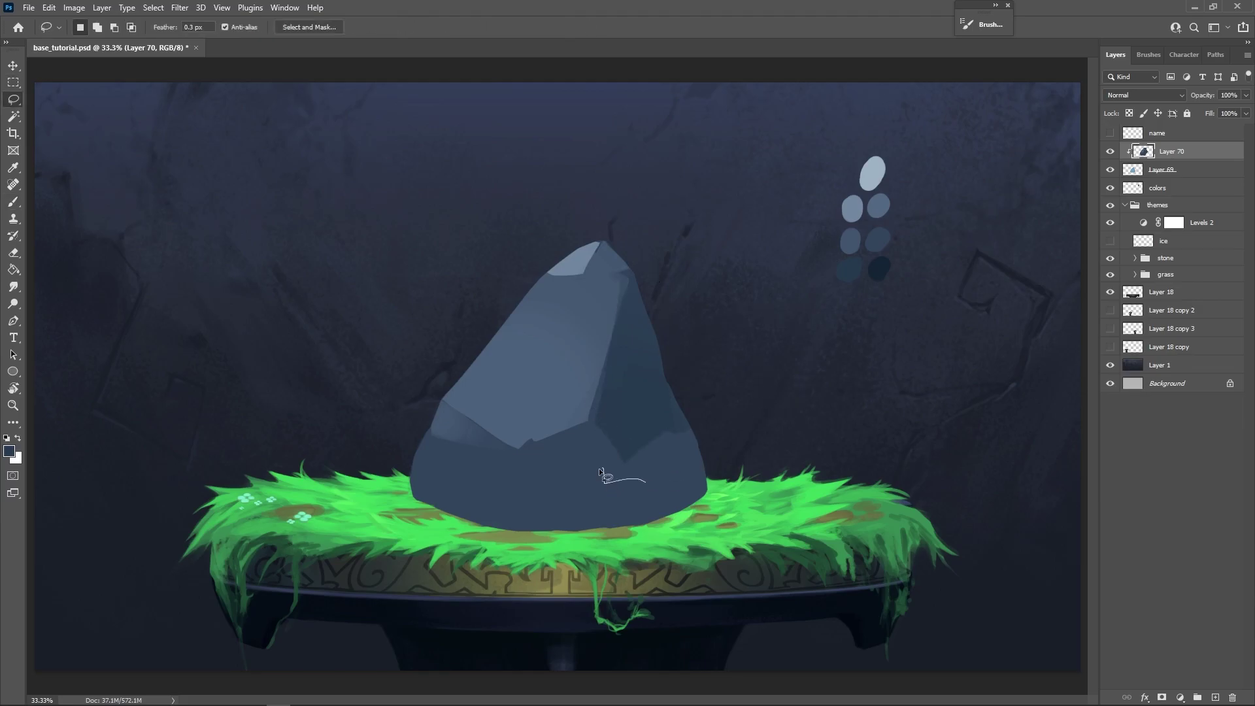
pyautogui.moveTo(545, 493)
pyautogui.mouseDown()
pyautogui.moveTo(495, 498)
pyautogui.moveTo(507, 511)
pyautogui.moveTo(639, 485)
pyautogui.mouseUp()
pyautogui.hotkey('ctrl', 'd')
# Paint small chipped notches along the ridge between the lit left face and dark right plane with a size 20 brush.
pyautogui.press('b')
pyautogui.press('[')
pyautogui.press('[')
pyautogui.press('[')
pyautogui.press('[')
pyautogui.press('[')
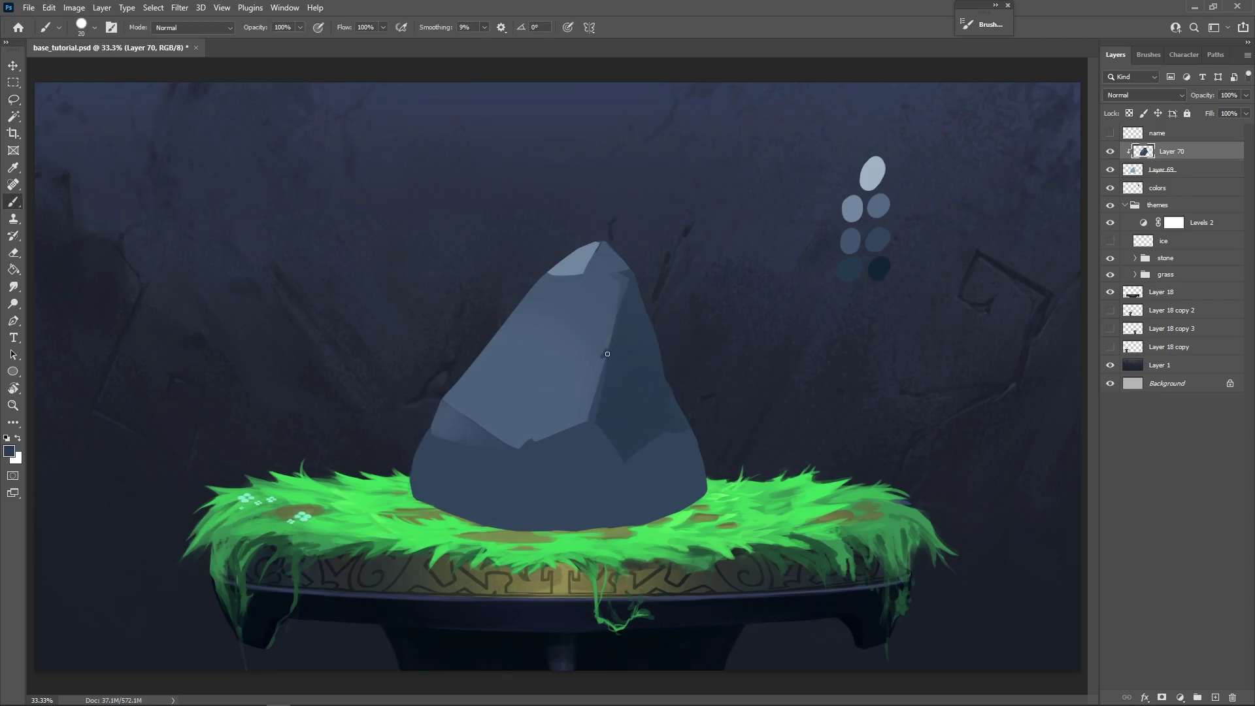
pyautogui.keyDown('alt'); pyautogui.click(603, 361); pyautogui.keyUp('alt')
pyautogui.keyDown('alt'); pyautogui.click(601, 356); pyautogui.keyUp('alt')
pyautogui.keyDown('alt'); pyautogui.click(600, 345); pyautogui.keyUp('alt')
pyautogui.keyDown('alt'); pyautogui.click(604, 372); pyautogui.keyUp('alt')
pyautogui.keyDown('alt'); pyautogui.click(597, 357); pyautogui.keyUp('alt')
pyautogui.press('l')
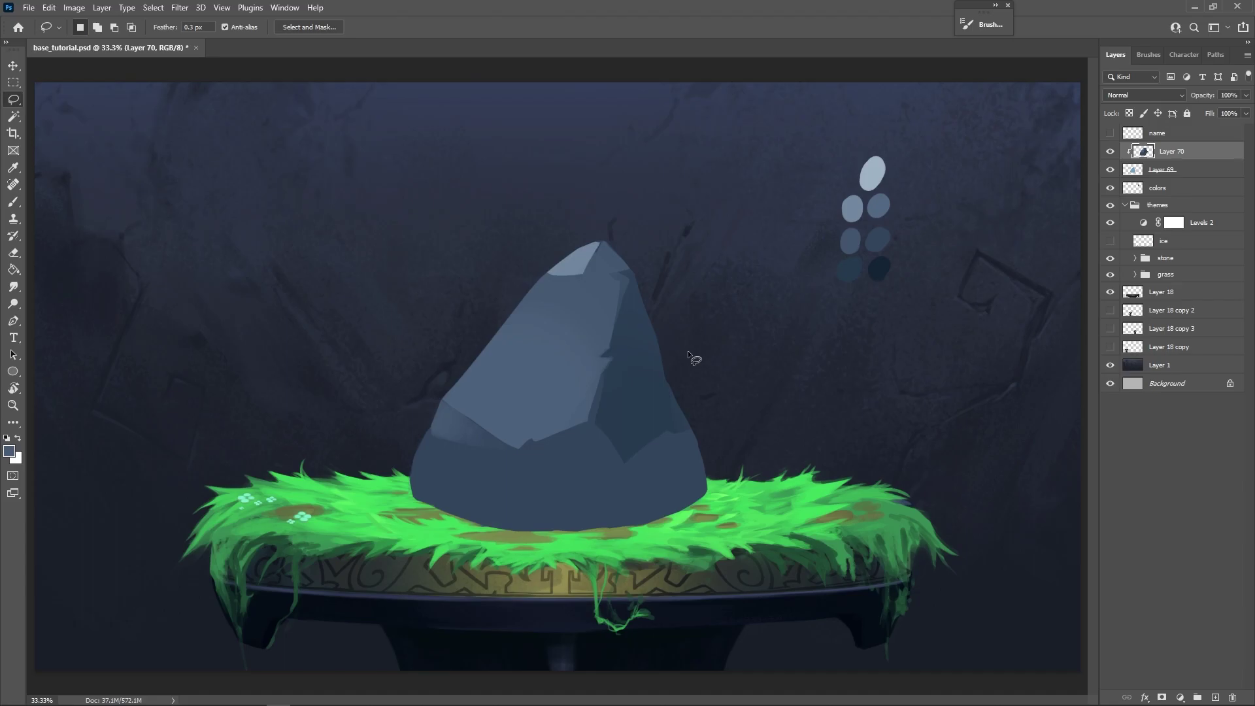
pyautogui.press('b')
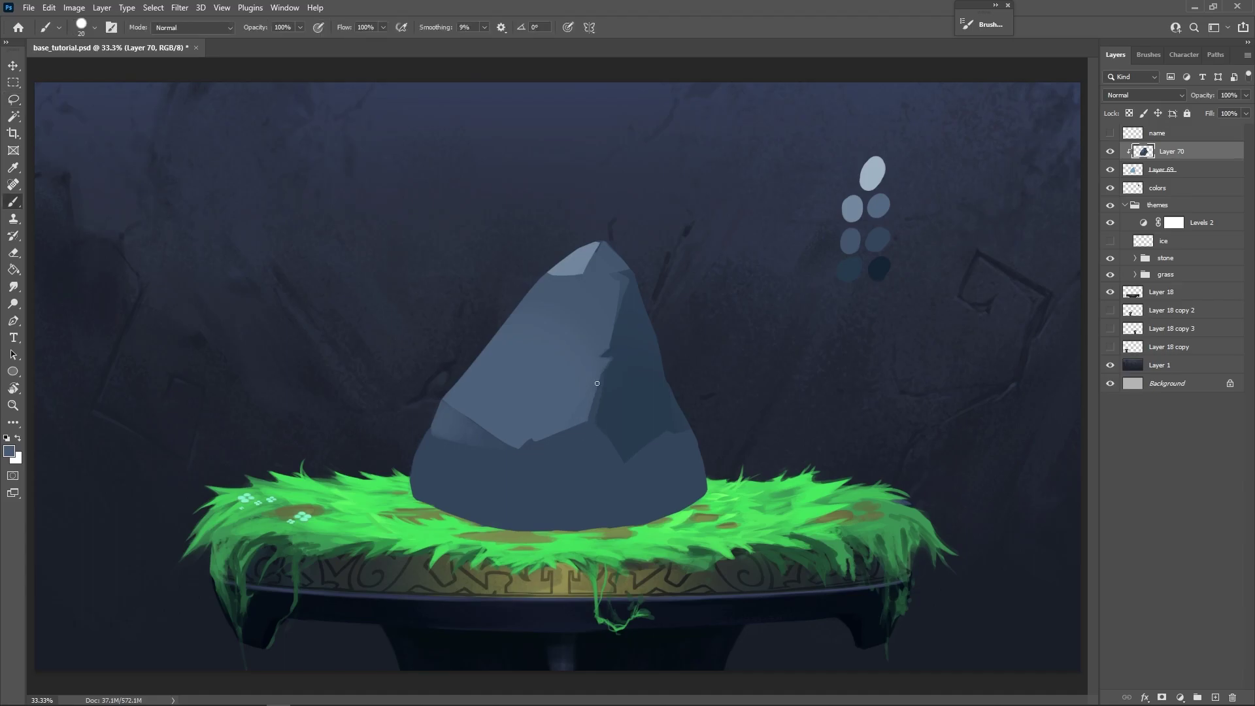
# Lasso the facet under the lit face at the rock's lower center, paint it with the darkest navy at brush size 200, and deselect.
pyautogui.press('l')
pyautogui.moveTo(593, 423); pyautogui.dragTo(530, 445)
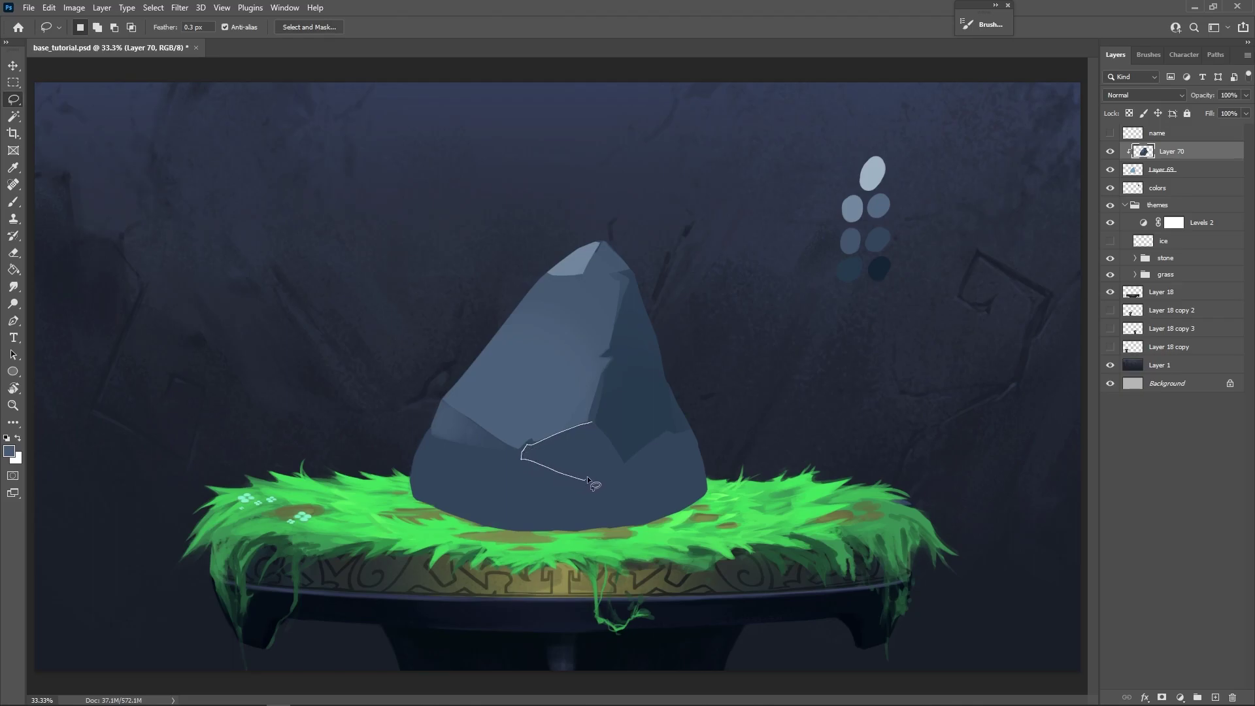
pyautogui.moveTo(609, 438); pyautogui.dragTo(592, 423)
pyautogui.press('b')
pyautogui.keyDown('alt'); pyautogui.click(847, 270); pyautogui.keyUp('alt')
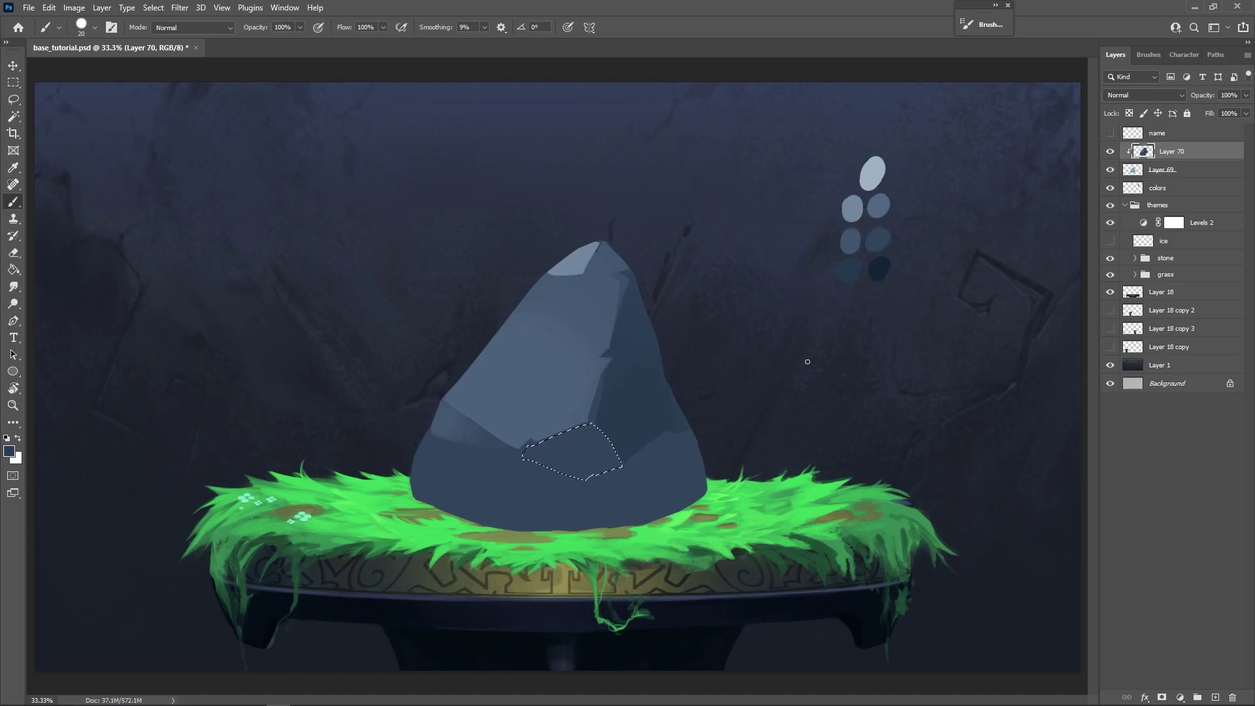
pyautogui.press(']')
pyautogui.press(']')
pyautogui.press(']')
pyautogui.press(']')
pyautogui.press(']')
pyautogui.press(']')
pyautogui.press(']')
pyautogui.press(']')
pyautogui.press(']')
pyautogui.press(']')
pyautogui.press(']')
pyautogui.press(']')
pyautogui.press(']')
pyautogui.press(']')
pyautogui.press(']')
pyautogui.keyDown('alt'); pyautogui.click(881, 266); pyautogui.keyUp('alt')
pyautogui.moveTo(650, 459)
pyautogui.mouseDown()
pyautogui.moveTo(567, 437)
pyautogui.moveTo(583, 439)
pyautogui.moveTo(545, 461)
pyautogui.moveTo(669, 425)
pyautogui.mouseUp()
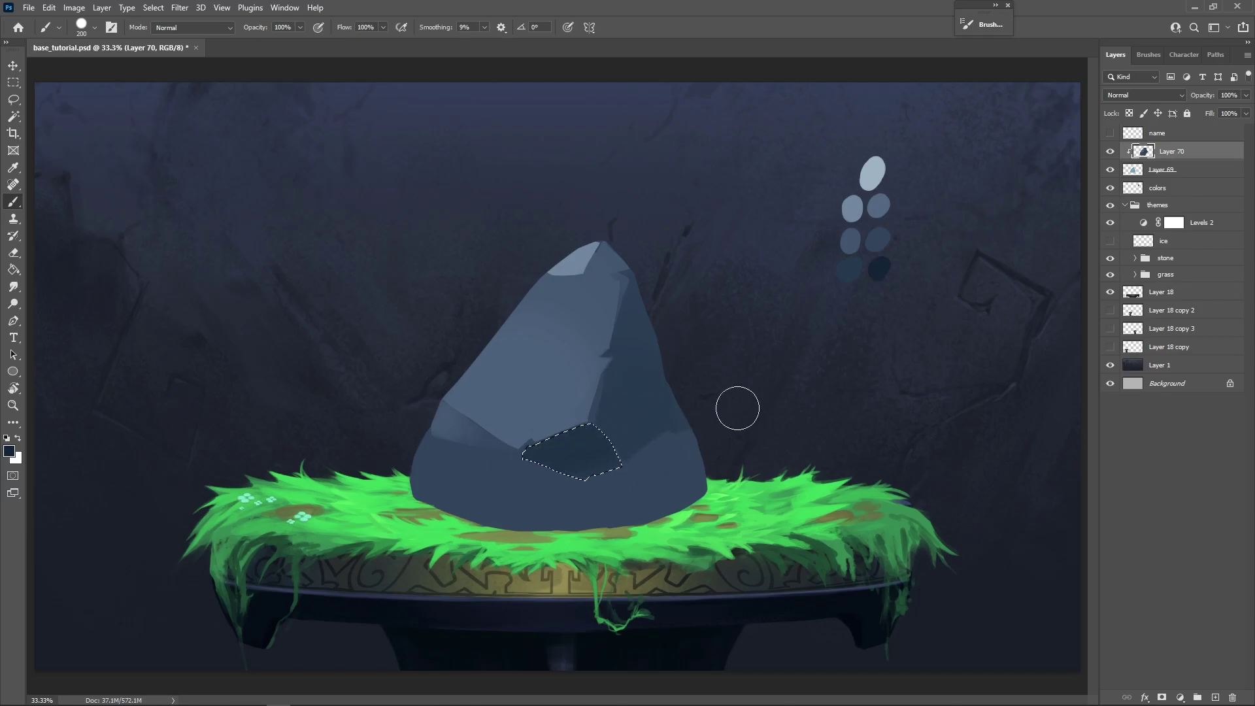
pyautogui.hotkey('ctrl', 'd')
# Lasso the rock's lower right plane, shade it with the palette's dark teal-blue, and deselect.
pyautogui.press('m')
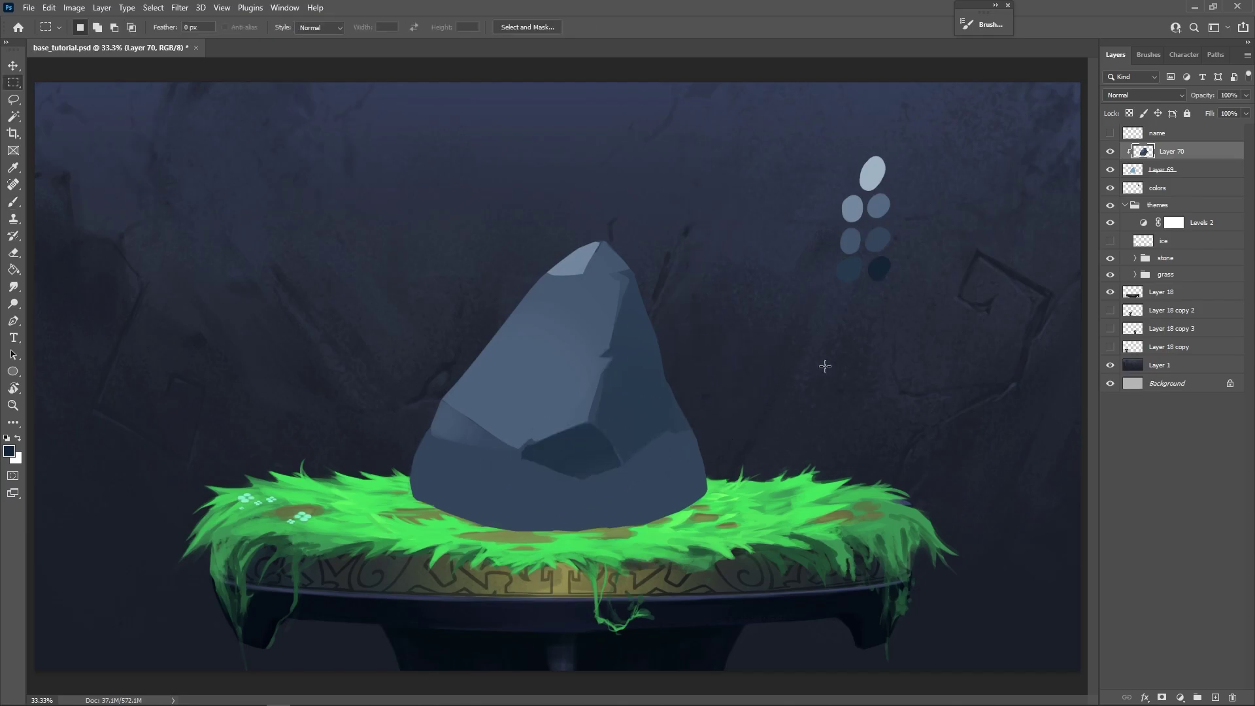
pyautogui.press('l')
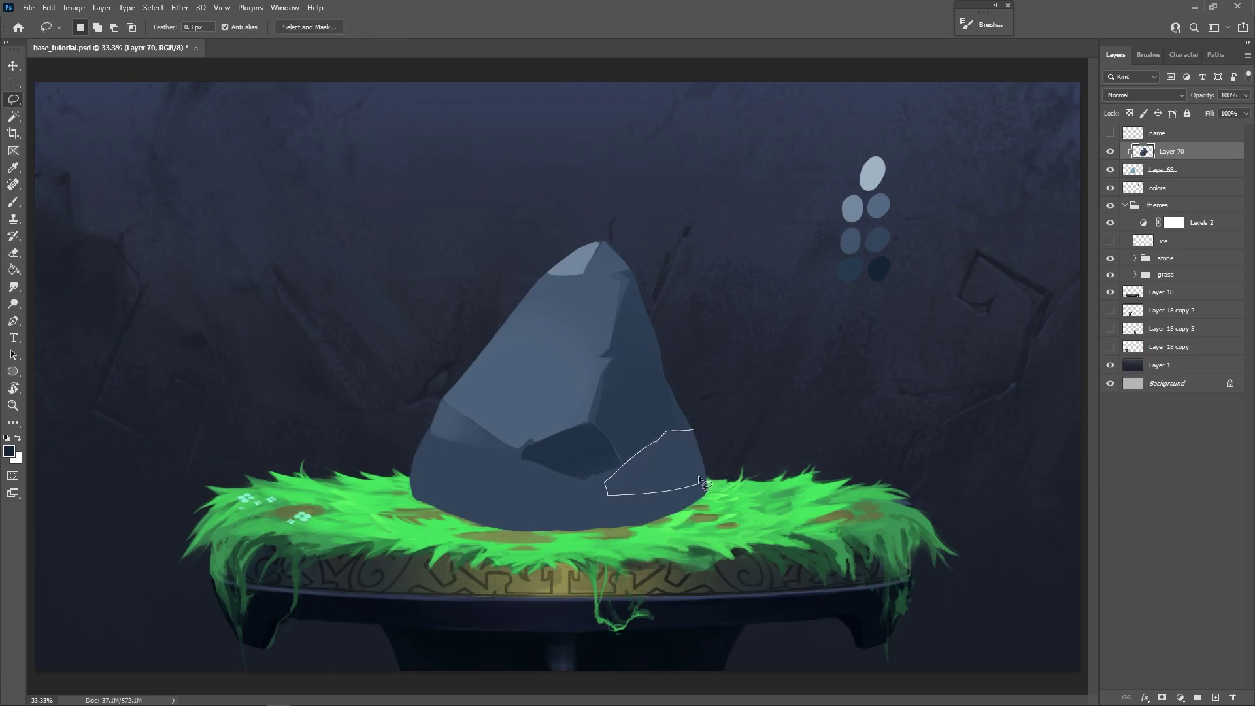
pyautogui.moveTo(715, 456); pyautogui.dragTo(716, 457)
pyautogui.press('b')
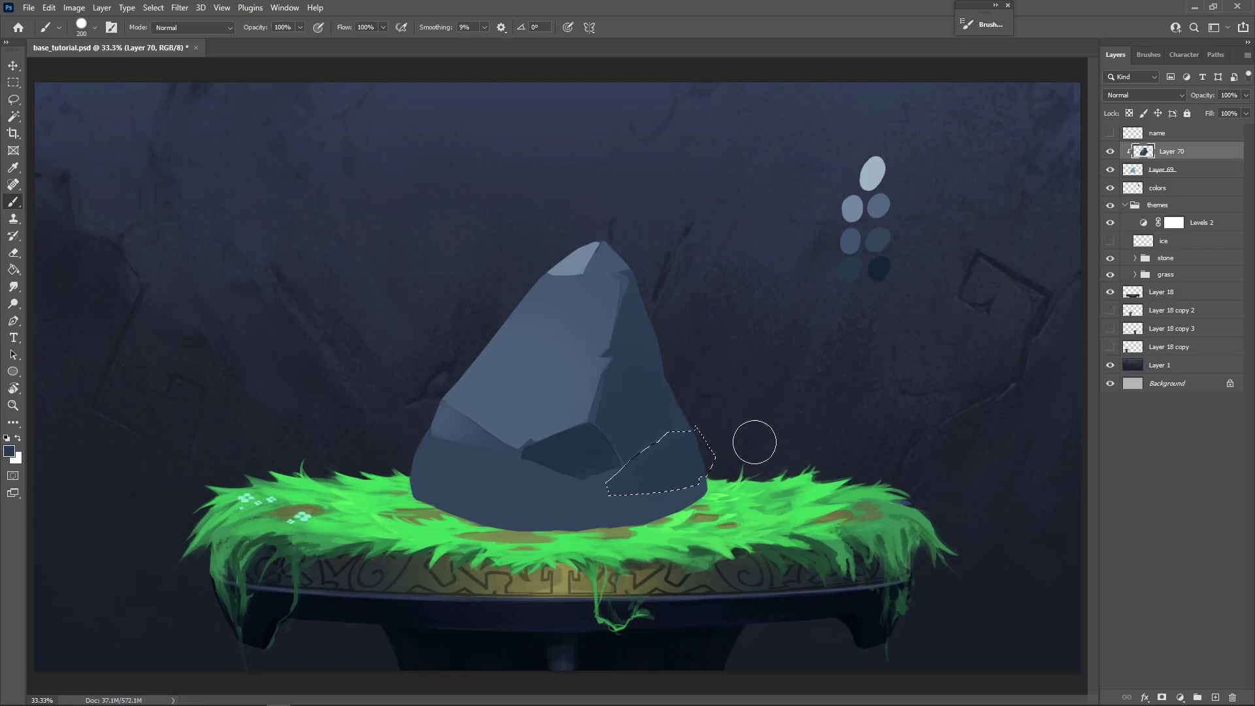
pyautogui.press('l')
pyautogui.hotkey('ctrl', 'd')
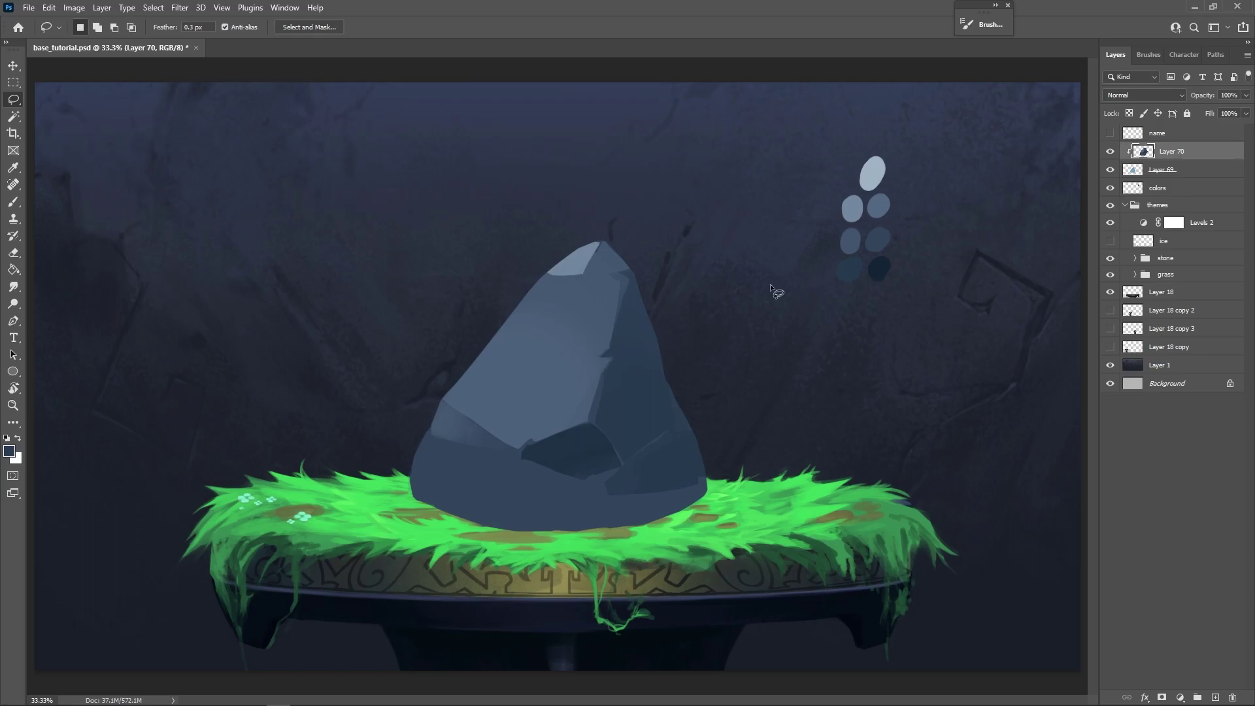
# Add a new layer and sketch a thin, light angled line beside the rock's right edge to illustrate the plane change.
pyautogui.hotkey('ctrl', 'shift', 'alt', 'n')
pyautogui.press('b')
pyautogui.moveTo(671, 274)
pyautogui.mouseDown()
pyautogui.moveTo(690, 409)
pyautogui.moveTo(727, 452)
pyautogui.mouseUp()
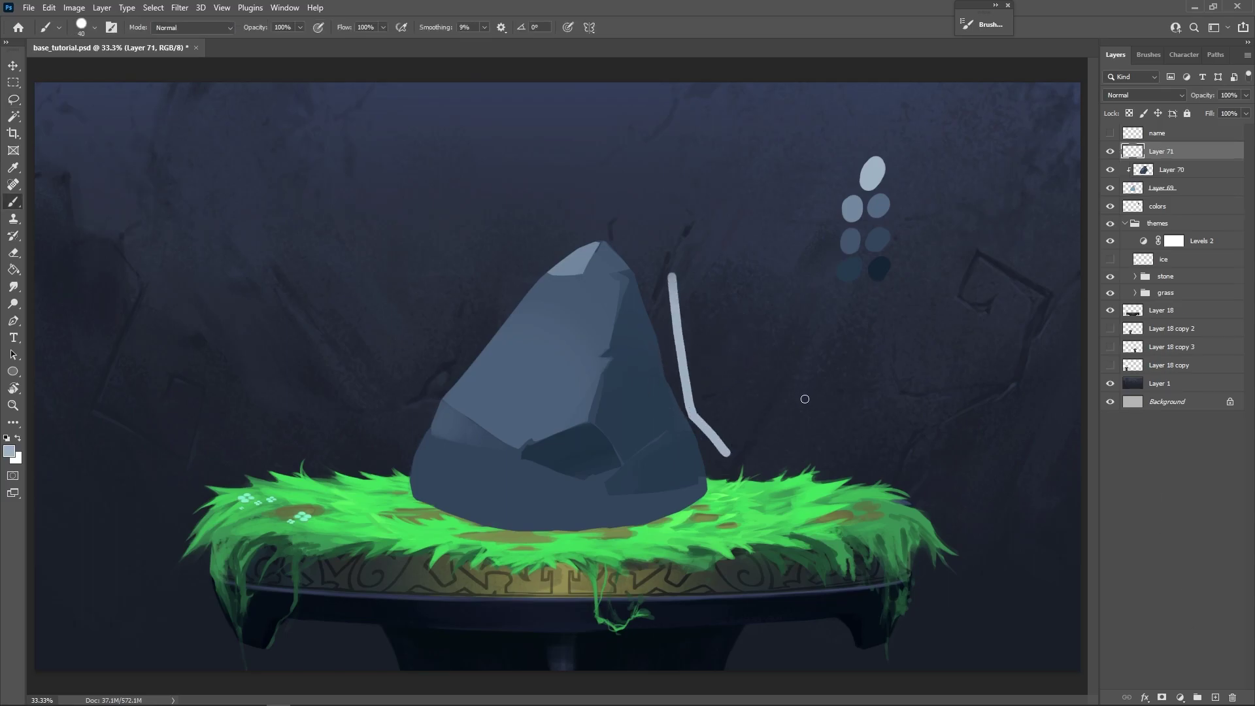
pyautogui.press('[')
pyautogui.press('[')
pyautogui.press('[')
pyautogui.hotkey('ctrl', 'z')
pyautogui.moveTo(721, 275); pyautogui.dragTo(813, 421)
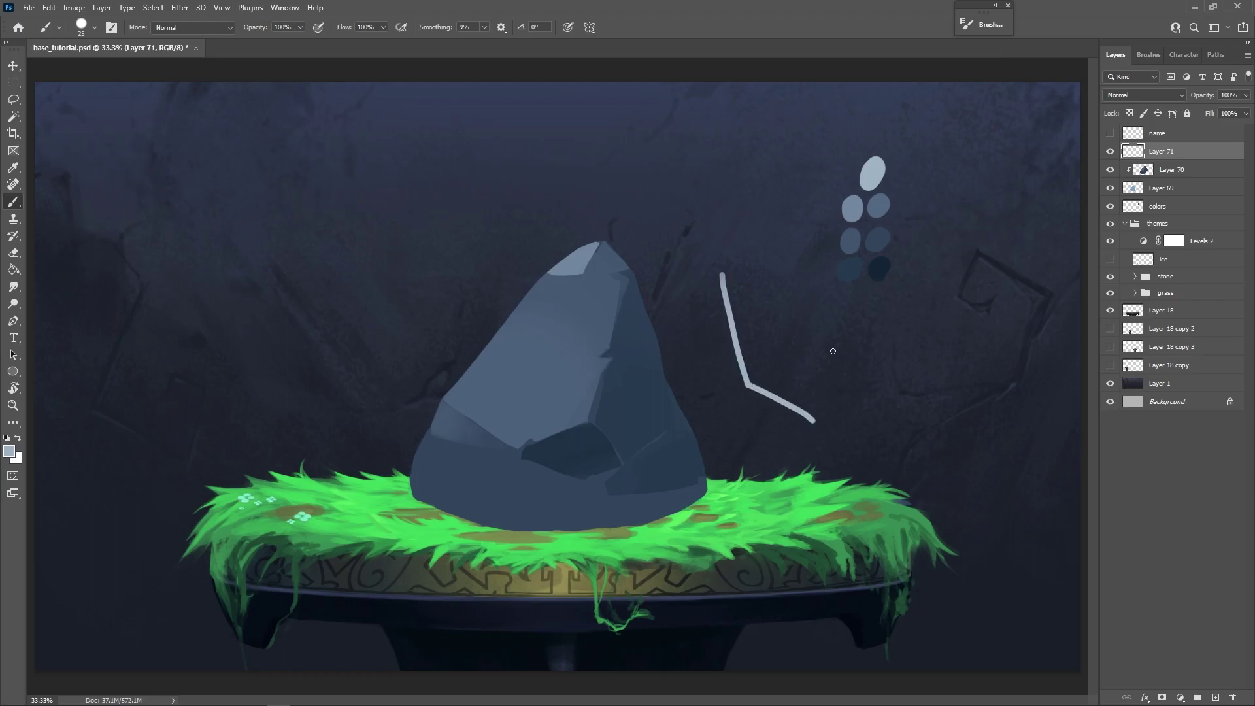
# Circle the right plane and undo it, then sketch a light source with rays falling on the angled line.
pyautogui.moveTo(645, 417); pyautogui.dragTo(642, 398)
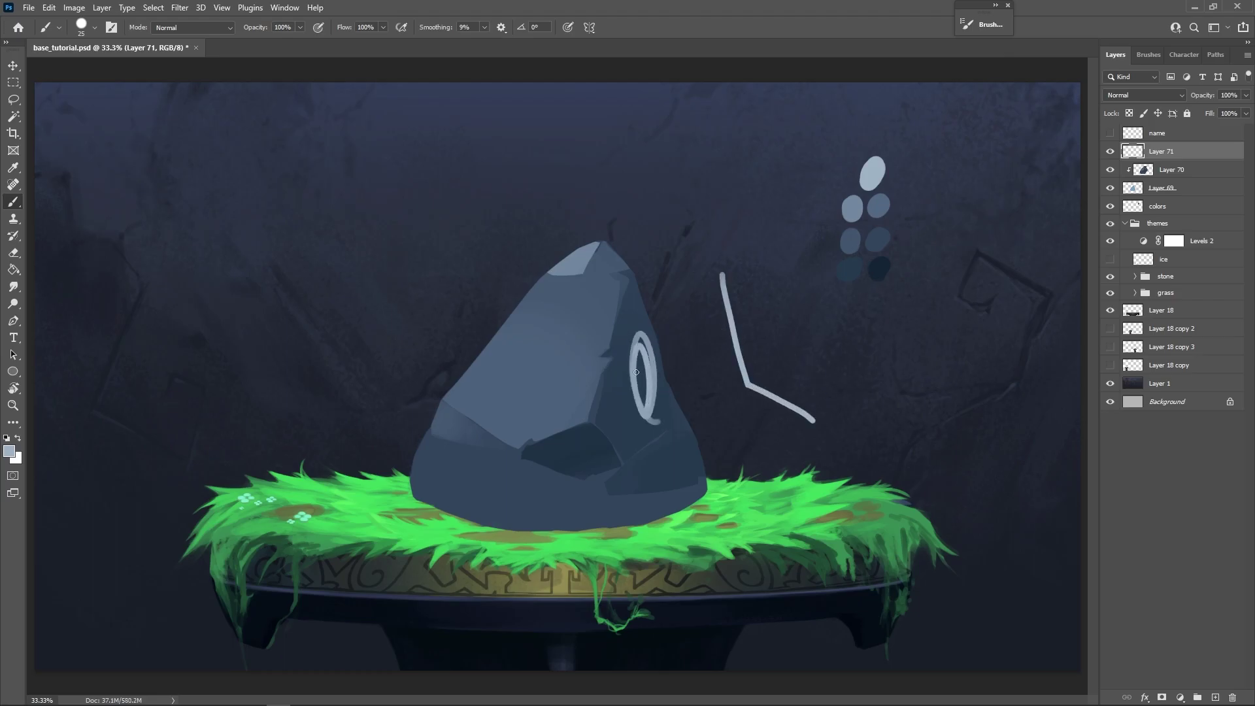
pyautogui.hotkey('ctrl', 'z')
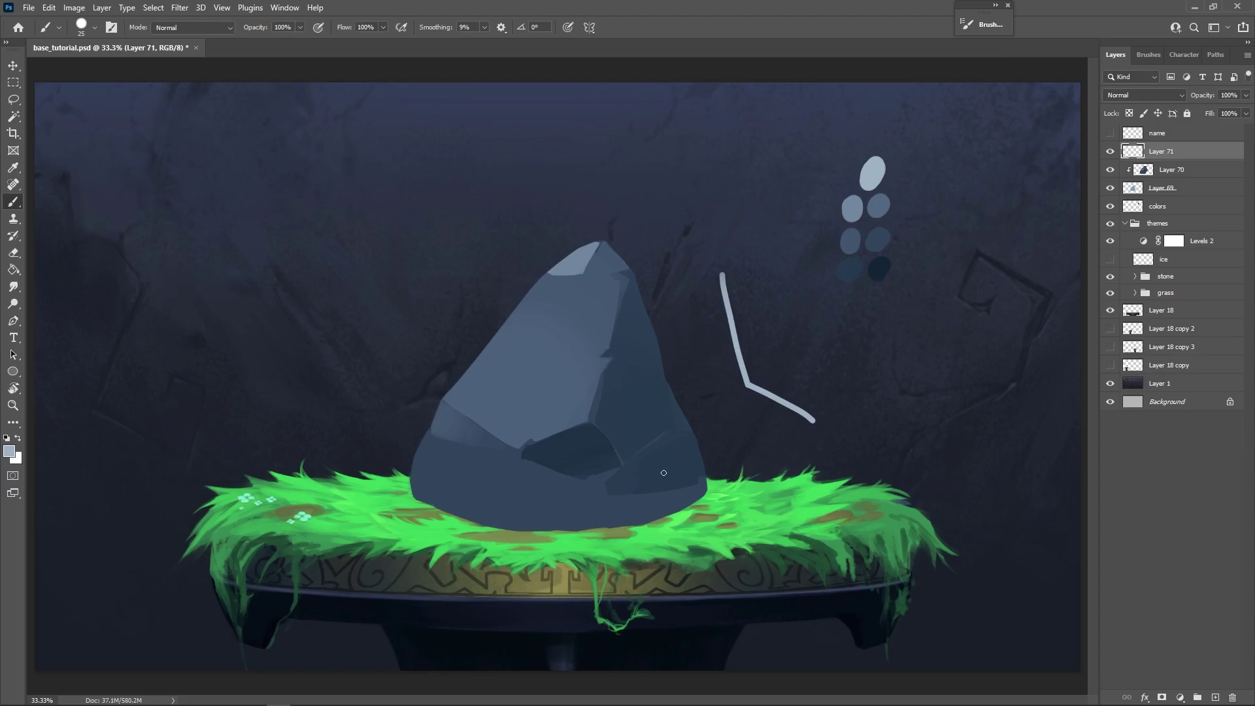
pyautogui.moveTo(712, 139)
pyautogui.mouseDown()
pyautogui.moveTo(741, 245)
pyautogui.moveTo(750, 356)
pyautogui.mouseUp()
pyautogui.moveTo(731, 278)
pyautogui.mouseDown()
pyautogui.moveTo(752, 381)
pyautogui.moveTo(742, 335)
pyautogui.moveTo(800, 398)
pyautogui.mouseUp()
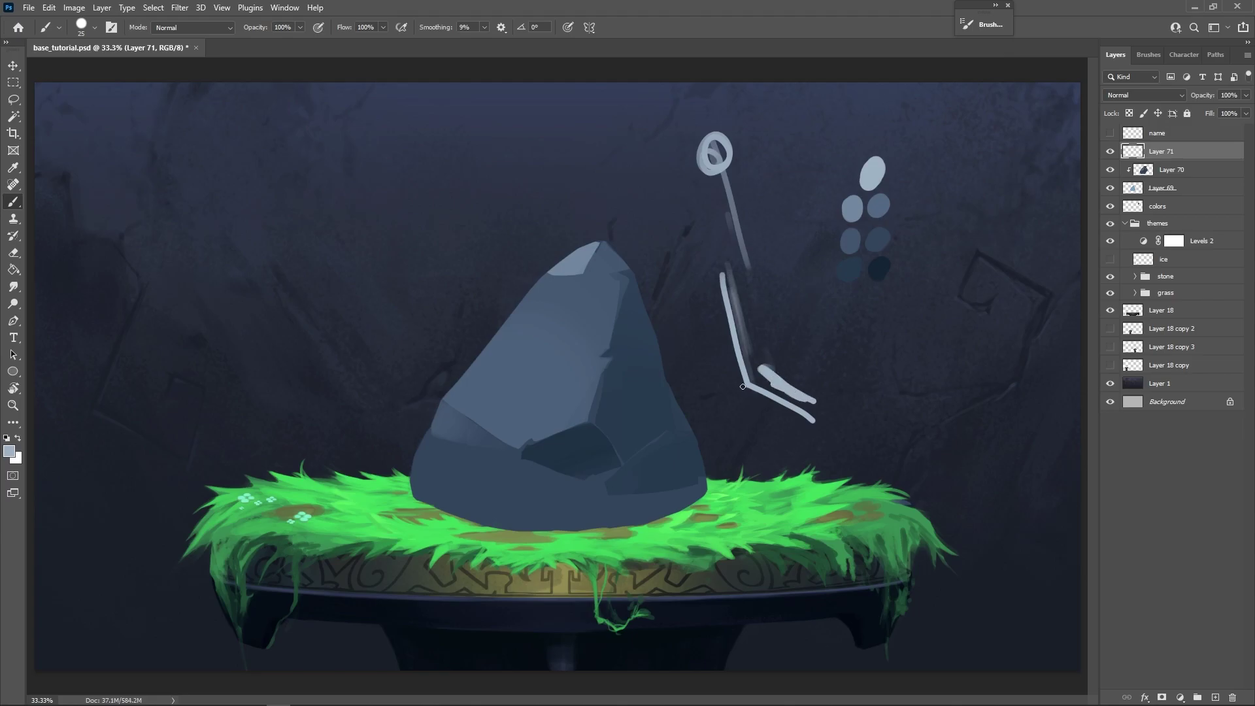
# Undo the latest sketch strokes and erase the remaining light diagram beside the rock on Layer 71.
pyautogui.hotkey('ctrl', 'z')
pyautogui.hotkey('ctrl', 'z')
pyautogui.hotkey('ctrl', 'z')
pyautogui.hotkey('ctrl', 'z')
pyautogui.press('e')
pyautogui.press(']')
pyautogui.press(']')
pyautogui.press(']')
pyautogui.press(']')
pyautogui.press(']')
pyautogui.press(']')
pyautogui.moveTo(813, 431); pyautogui.dragTo(715, 149)
# On Layer 70, lasso the inner part of the dark right plane, deepen it with the darkest navy using a larger brush, and deselect.
pyautogui.click(1189, 175)
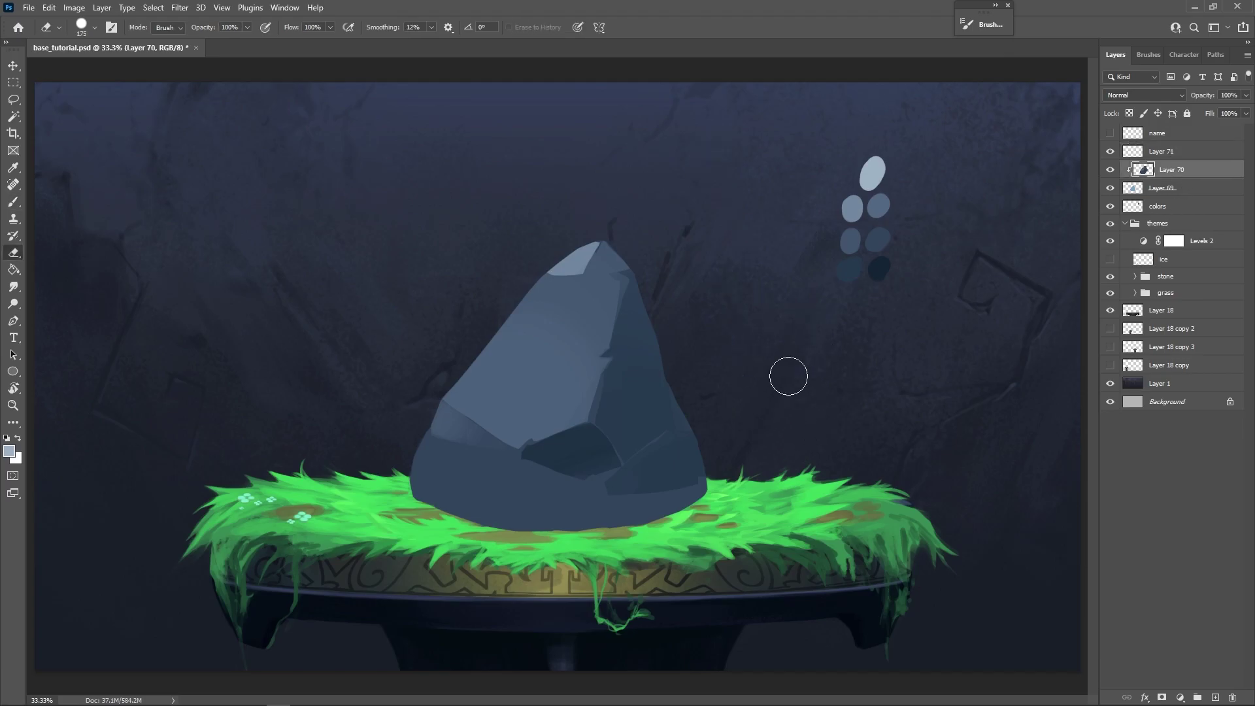
pyautogui.press('b')
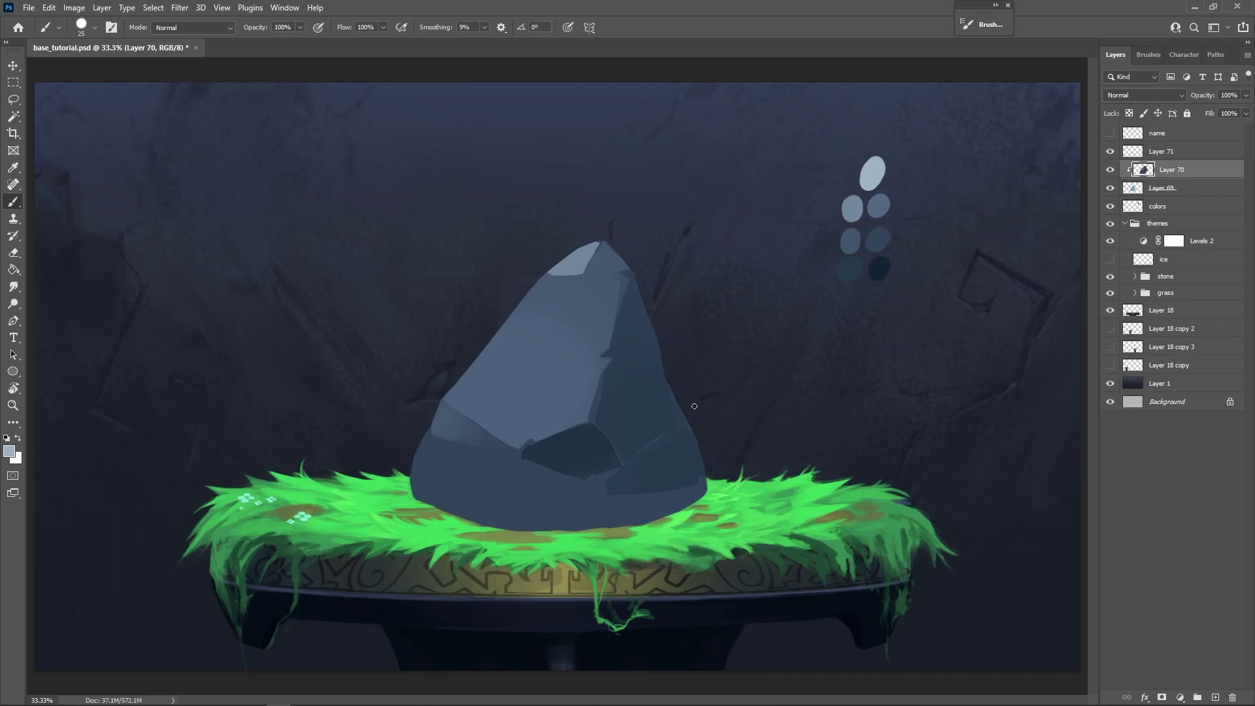
pyautogui.press('l')
pyautogui.moveTo(626, 460); pyautogui.dragTo(597, 409)
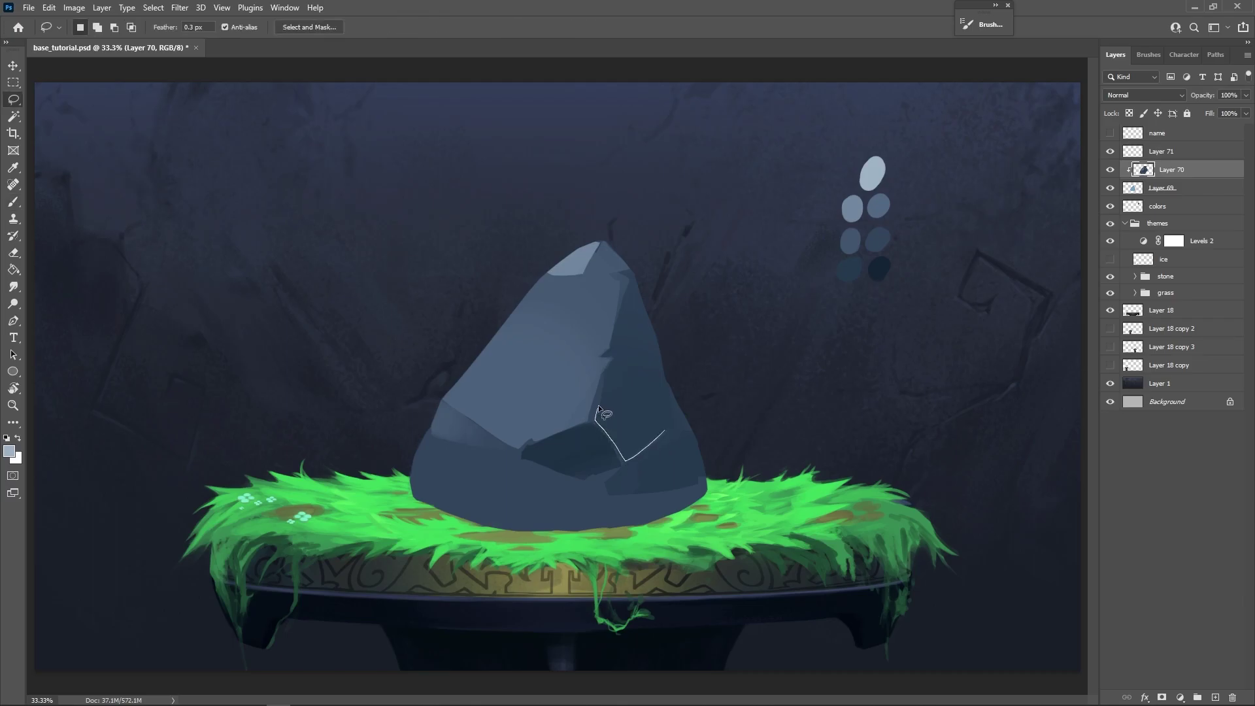
pyautogui.moveTo(614, 356)
pyautogui.mouseDown()
pyautogui.moveTo(624, 305)
pyautogui.moveTo(663, 431)
pyautogui.mouseUp()
pyautogui.press('b')
pyautogui.keyDown('alt'); pyautogui.click(879, 267); pyautogui.keyUp('alt')
pyautogui.press(']')
pyautogui.press(']')
pyautogui.press(']')
pyautogui.press(']')
pyautogui.press(']')
pyautogui.press(']')
pyautogui.press(']')
pyautogui.press(']')
pyautogui.press(']')
pyautogui.press(']')
pyautogui.press(']')
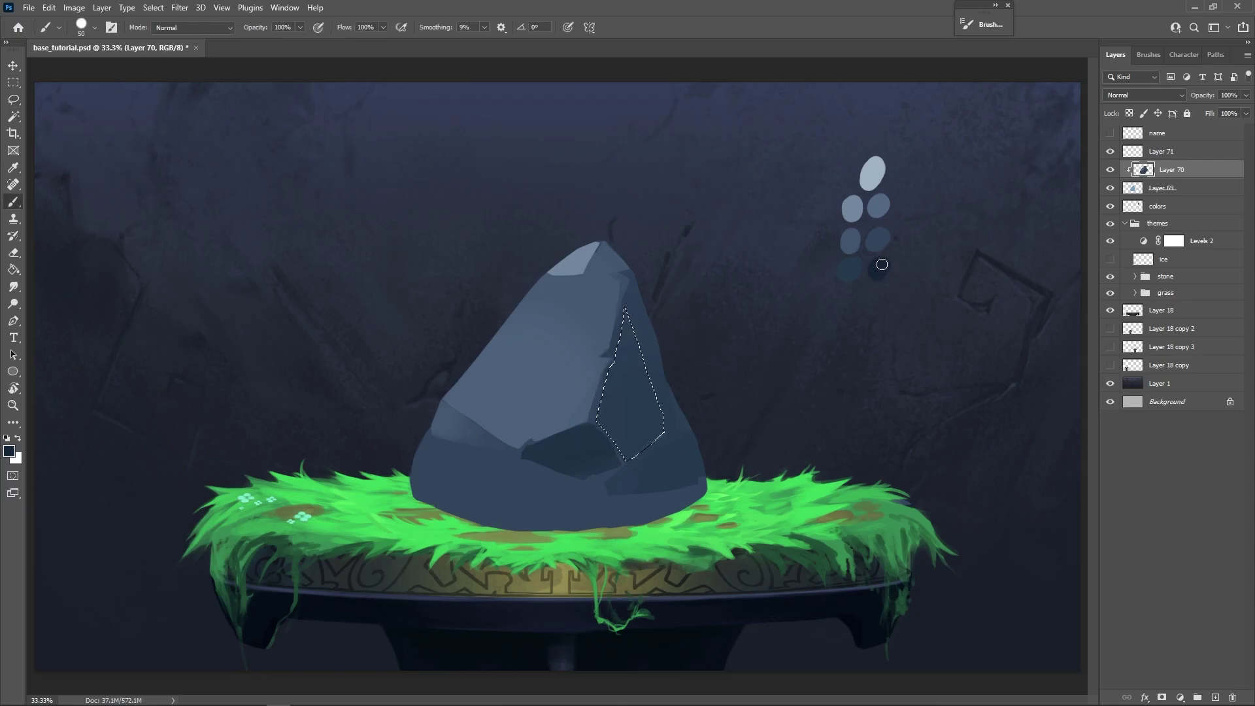
pyautogui.press(']')
pyautogui.press(']')
pyautogui.press(']')
pyautogui.press(']')
pyautogui.press(']')
pyautogui.press('l')
pyautogui.hotkey('ctrl', 'd')
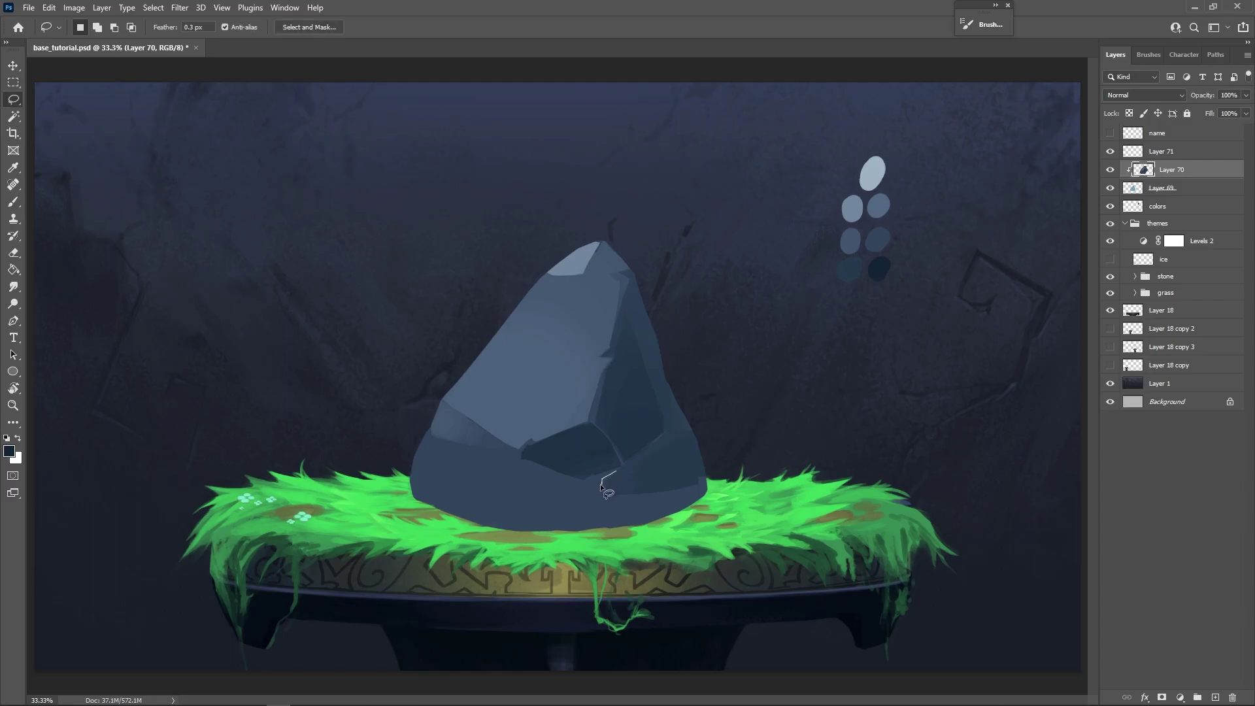
# Lasso a small sliver beneath the dark central facet, paint it with a dark blue, and deselect.
pyautogui.moveTo(575, 496); pyautogui.dragTo(607, 485)
pyautogui.press('b')
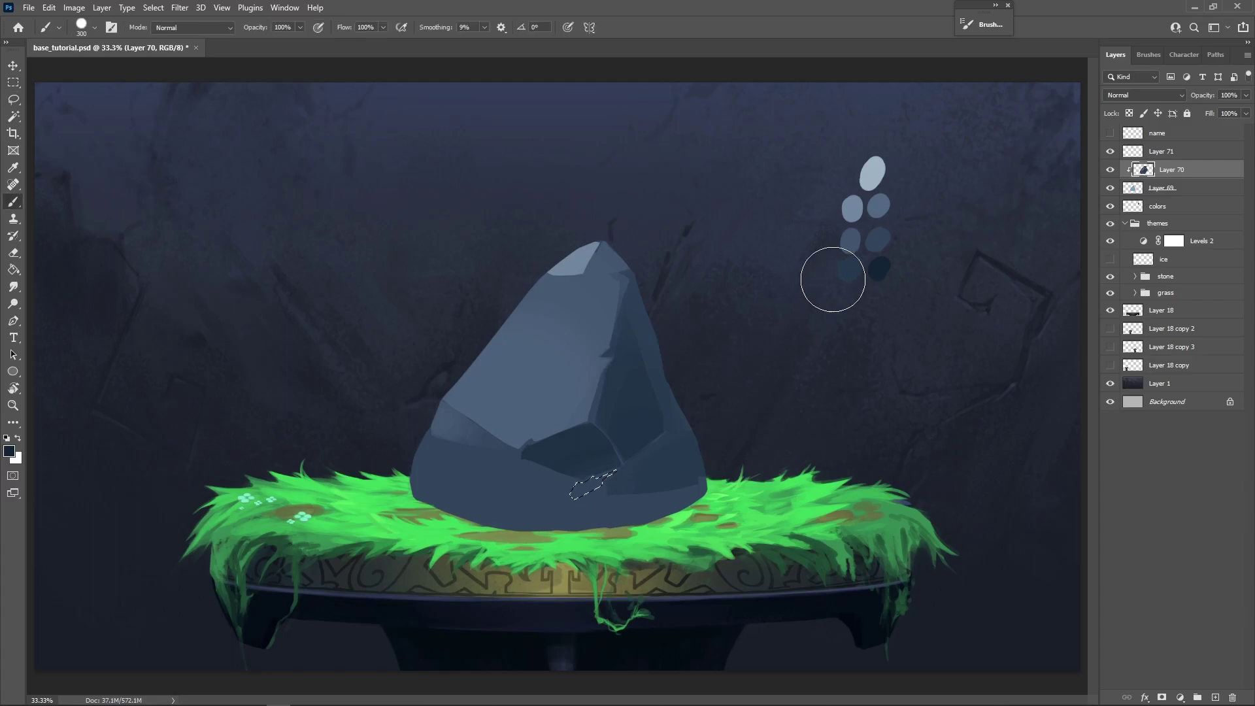
pyautogui.press('l')
pyautogui.hotkey('ctrl', 'd')
# Lasso the rock's lower left plane, lighten it with the palette's medium blue, and refine the edge beside the dark central facet.
pyautogui.moveTo(508, 453)
pyautogui.mouseDown()
pyautogui.moveTo(415, 463)
pyautogui.moveTo(497, 506)
pyautogui.moveTo(565, 484)
pyautogui.moveTo(425, 426)
pyautogui.moveTo(406, 458)
pyautogui.moveTo(503, 480)
pyautogui.mouseUp()
pyautogui.press('b')
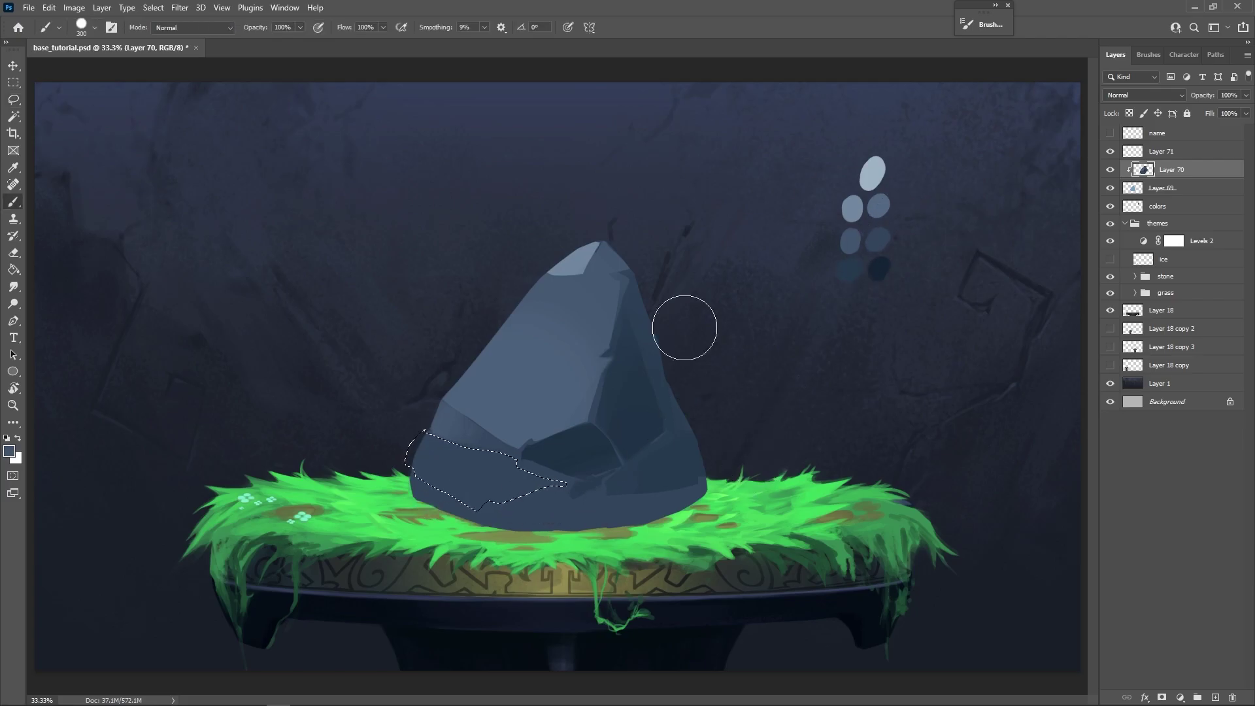
pyautogui.keyDown('alt'); pyautogui.click(876, 206); pyautogui.keyUp('alt')
pyautogui.moveTo(378, 433)
pyautogui.mouseDown()
pyautogui.moveTo(465, 448)
pyautogui.moveTo(557, 513)
pyautogui.moveTo(568, 478)
pyautogui.mouseUp()
pyautogui.keyDown('alt'); pyautogui.click(442, 426); pyautogui.keyUp('alt')
pyautogui.moveTo(492, 449); pyautogui.dragTo(527, 469)
# Lasso the narrow area below the right side of the peak, refine its shading, and deselect.
pyautogui.press('l')
pyautogui.moveTo(631, 267)
pyautogui.mouseDown()
pyautogui.moveTo(589, 271)
pyautogui.moveTo(631, 265)
pyautogui.mouseUp()
pyautogui.press('b')
pyautogui.hotkey('ctrl', 'd')
# Lasso a narrow strip along the rock's upper left edge below the peak, paint it with the lightest palette color, and deselect.
pyautogui.press('m')
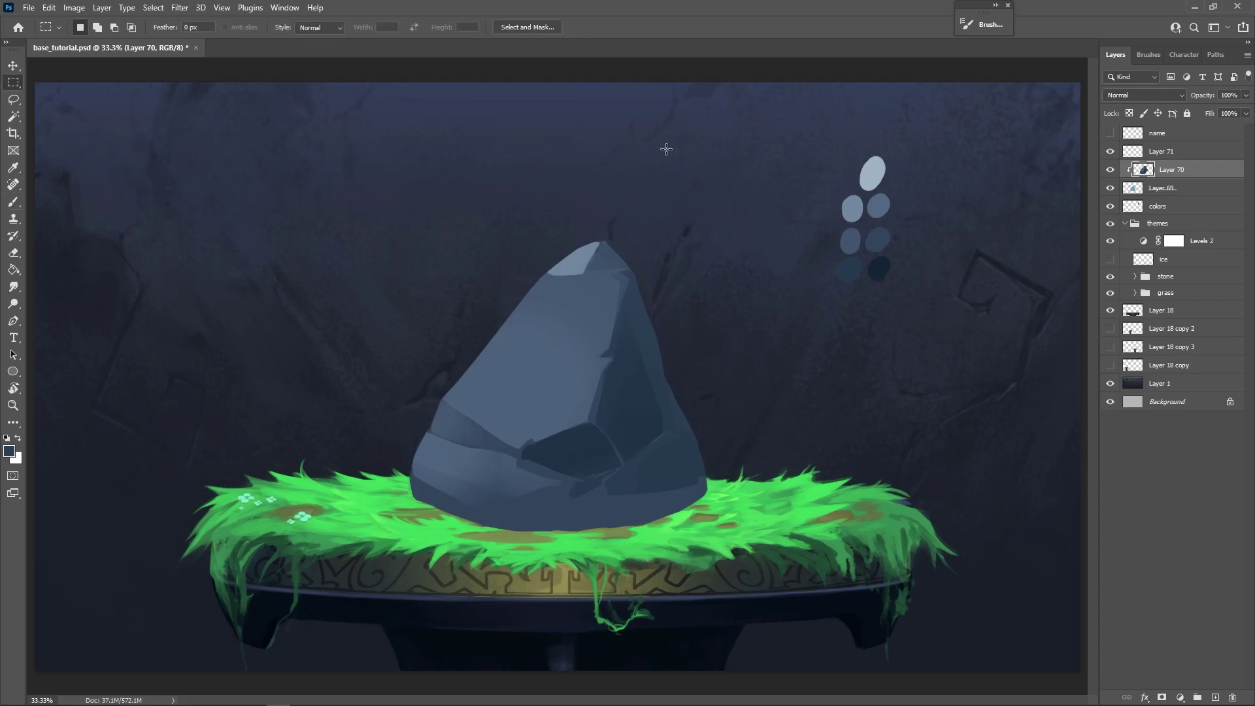
pyautogui.press('l')
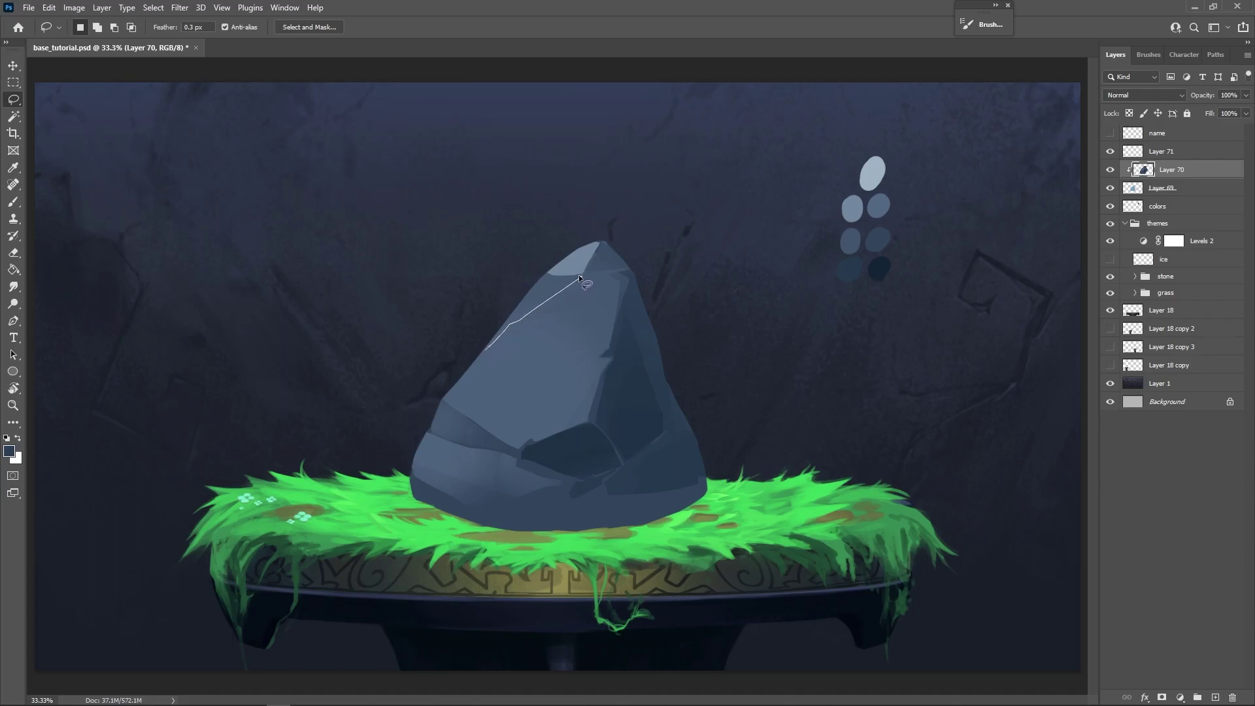
pyautogui.moveTo(472, 351); pyautogui.dragTo(473, 351)
pyautogui.press('b')
pyautogui.keyDown('alt'); pyautogui.click(869, 175); pyautogui.keyUp('alt')
pyautogui.moveTo(536, 288); pyautogui.dragTo(448, 341)
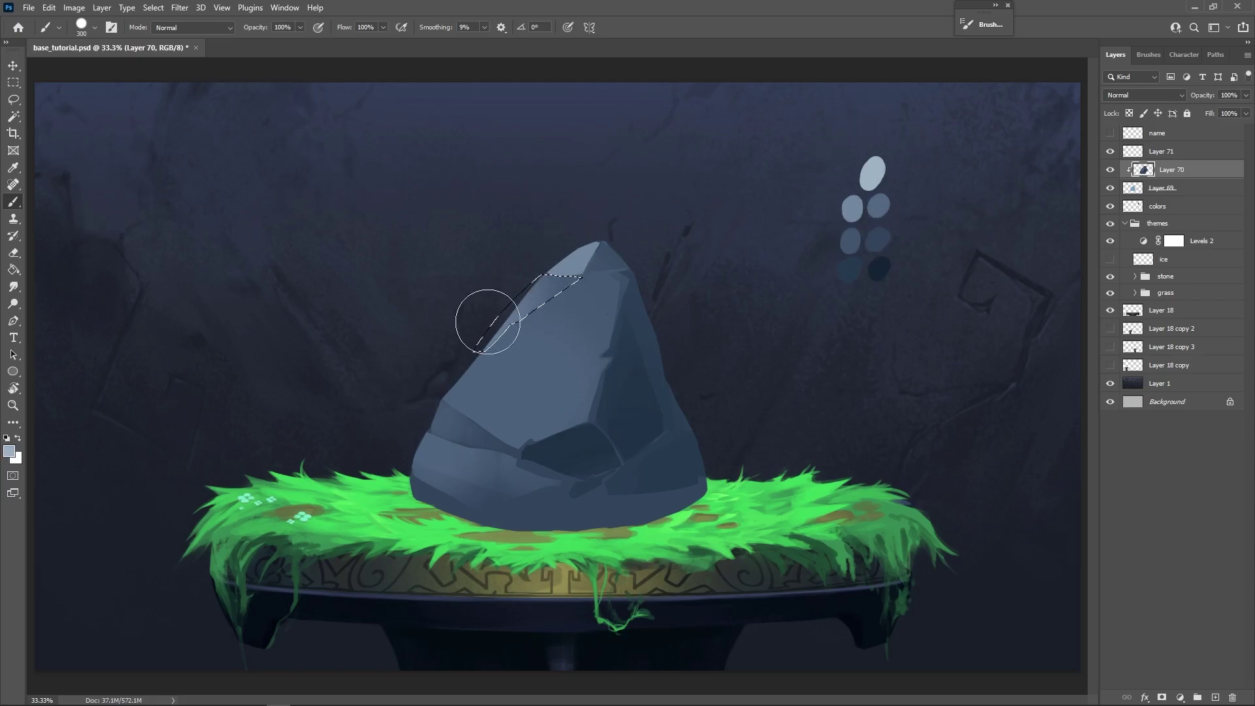
pyautogui.hotkey('ctrl', 'd')
# Add a layer mask to Layer 69 and set the brush size to 60 px.
pyautogui.hotkey('alt', '[')
pyautogui.press('[')
pyautogui.press('[')
pyautogui.press('[')
pyautogui.press('[')
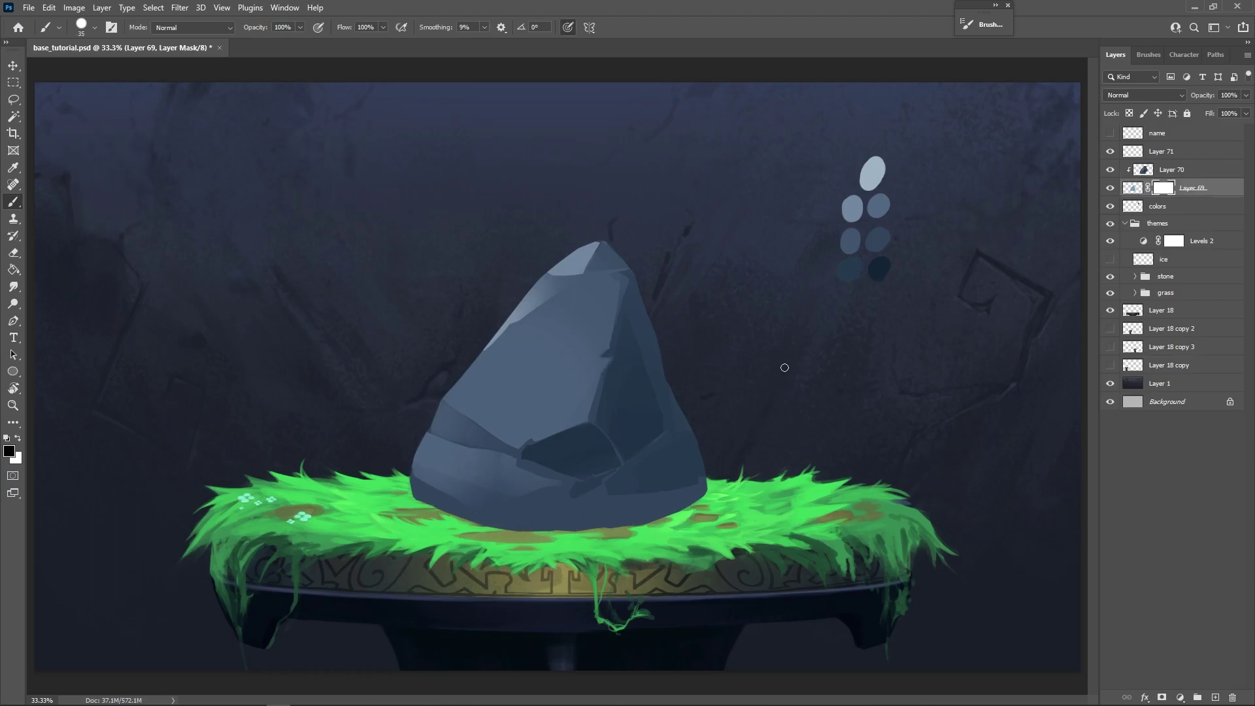
pyautogui.press(']')
pyautogui.press(']')
pyautogui.press(']')
# Hide Layer 70 so only the flat rock silhouette shows, and target Layer 69's mask.
pyautogui.click(1109, 169)
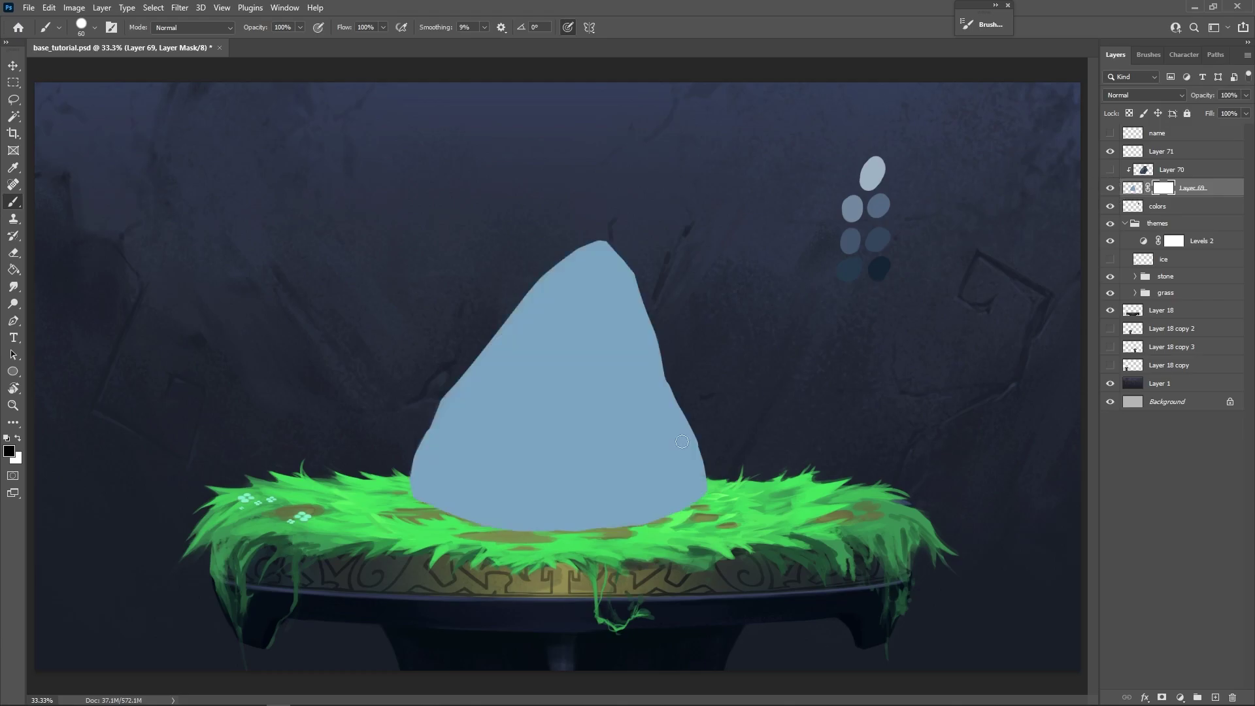
pyautogui.click(1109, 170)
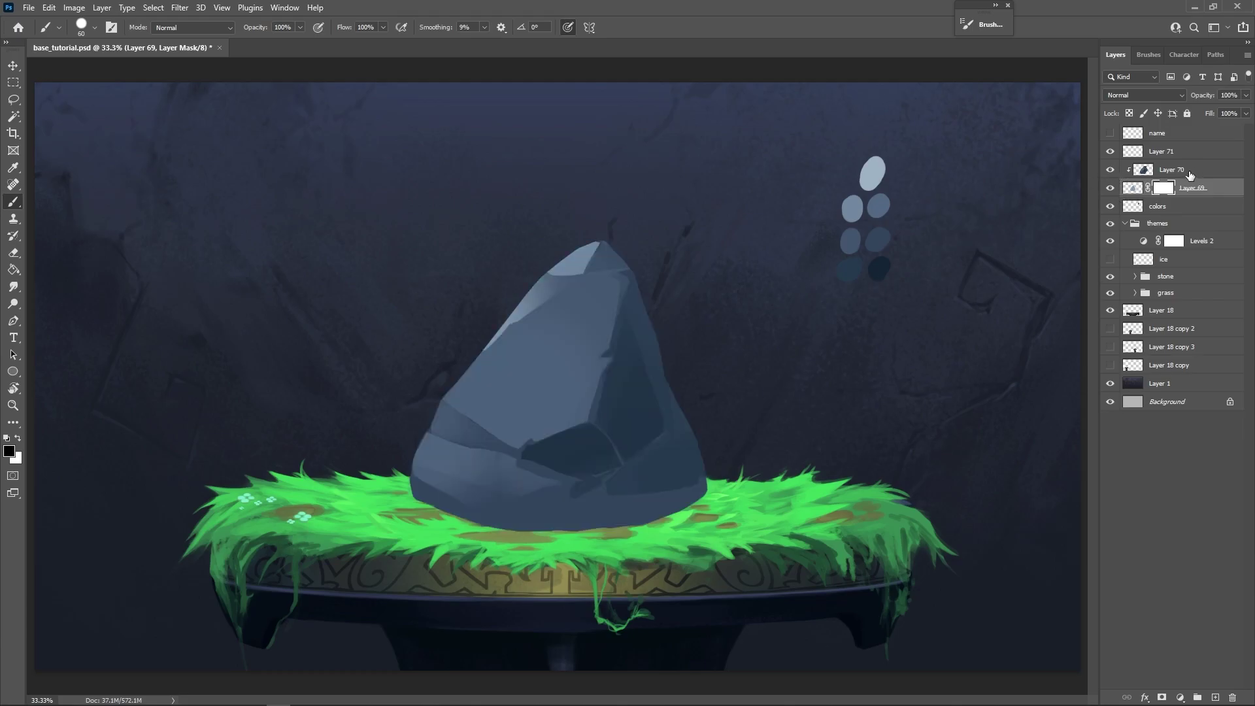
pyautogui.click(1190, 171)
pyautogui.click(1109, 170)
pyautogui.click(1109, 188)
pyautogui.click(1109, 188)
pyautogui.click(1132, 189)
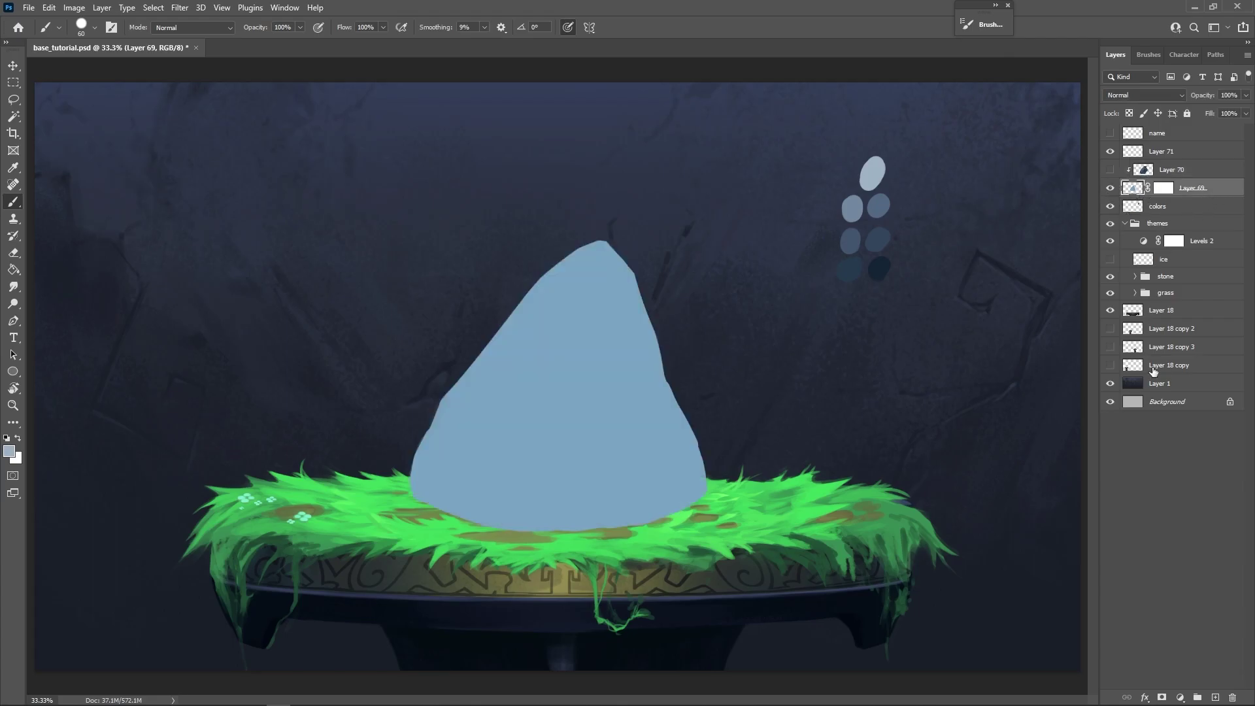
pyautogui.click(1163, 188)
pyautogui.moveTo(701, 396)
pyautogui.mouseDown()
pyautogui.moveTo(564, 533)
pyautogui.moveTo(703, 431)
pyautogui.moveTo(597, 522)
pyautogui.moveTo(691, 425)
pyautogui.mouseUp()
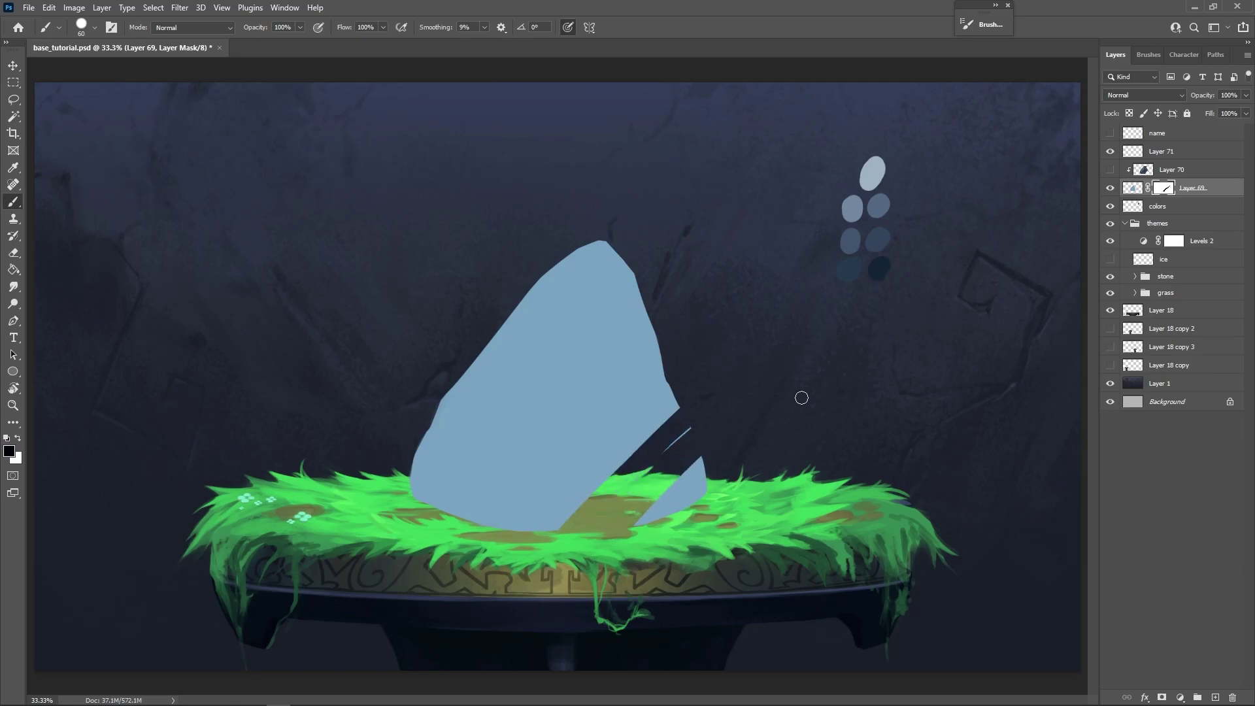
pyautogui.press('x')
pyautogui.moveTo(590, 528)
pyautogui.mouseDown()
pyautogui.moveTo(595, 437)
pyautogui.moveTo(647, 439)
pyautogui.moveTo(604, 526)
pyautogui.mouseUp()
pyautogui.hotkey('ctrl', 'alt', 'z')
pyautogui.hotkey('ctrl', 'alt', 'z')
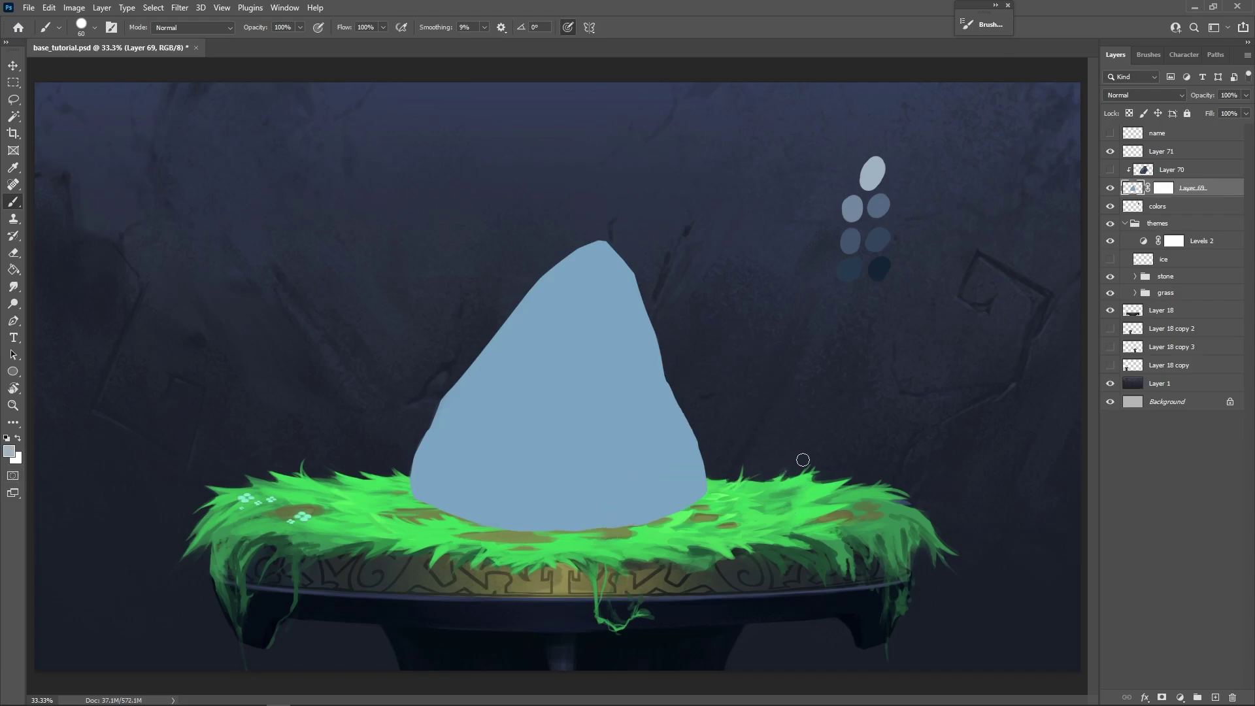
# Target Layer 69's mask and trim the silhouette's lower right edge with black using a 70 px brush.
pyautogui.click(1165, 188)
pyautogui.press('x')
pyautogui.press(']')
pyautogui.moveTo(715, 466); pyautogui.dragTo(697, 436)
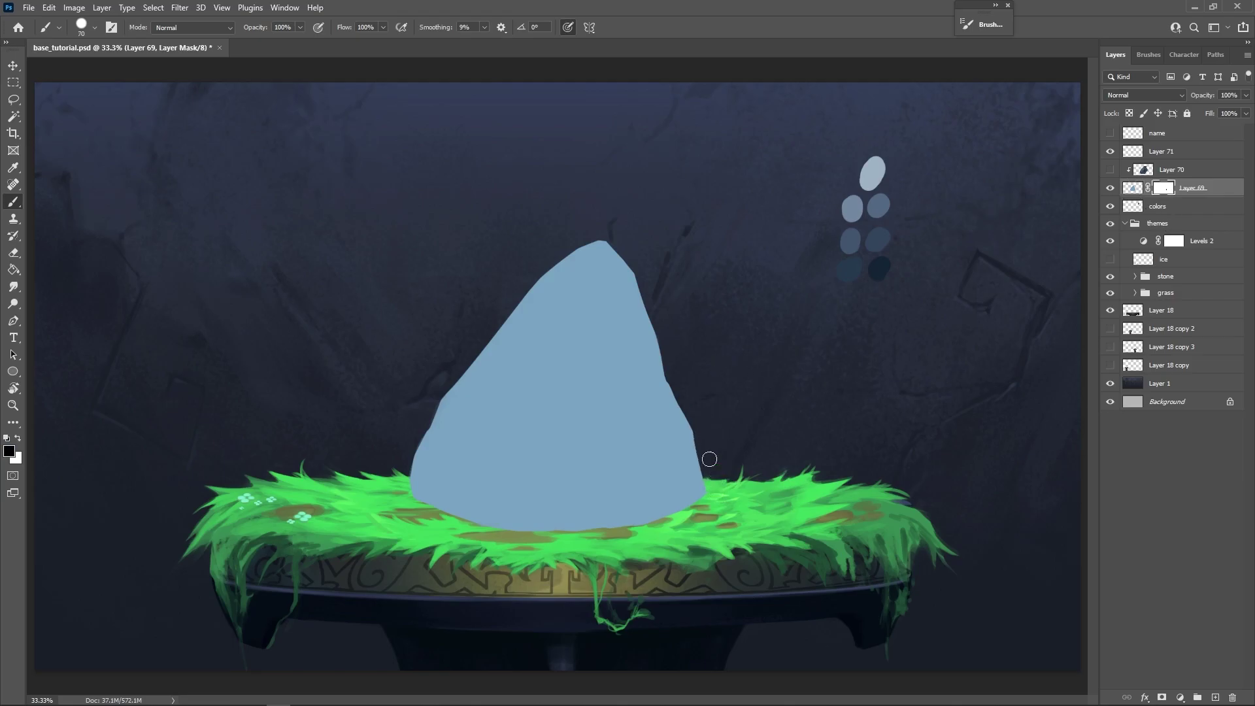
# Mask out small grass-blade shapes along the rock's base with a smaller black brush, and show Layer 70 again.
pyautogui.press('[')
pyautogui.press('[')
pyautogui.moveTo(478, 522); pyautogui.dragTo(501, 512)
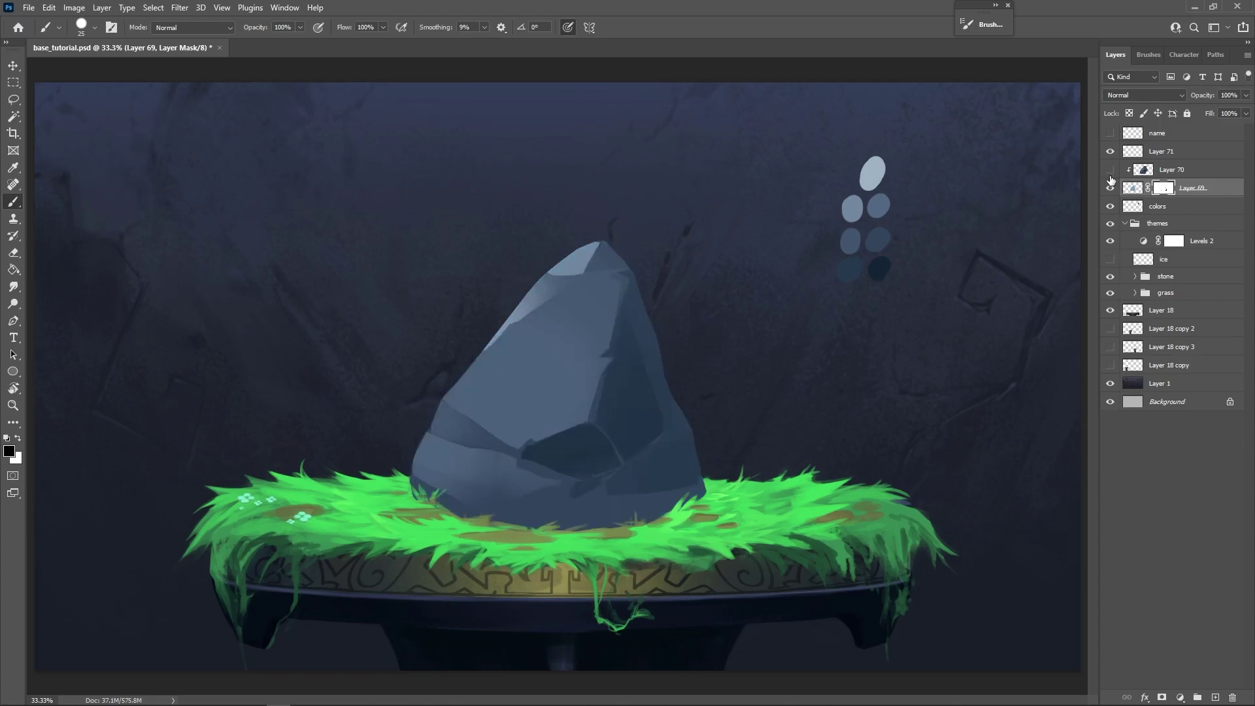
pyautogui.click(1110, 169)
pyautogui.click(1109, 169)
# Refine the masked grass edge at the front of the rock's base with a finer brush, and select Layer 70.
pyautogui.press('[')
pyautogui.moveTo(533, 528); pyautogui.dragTo(517, 530)
pyautogui.hotkey('alt', ']')
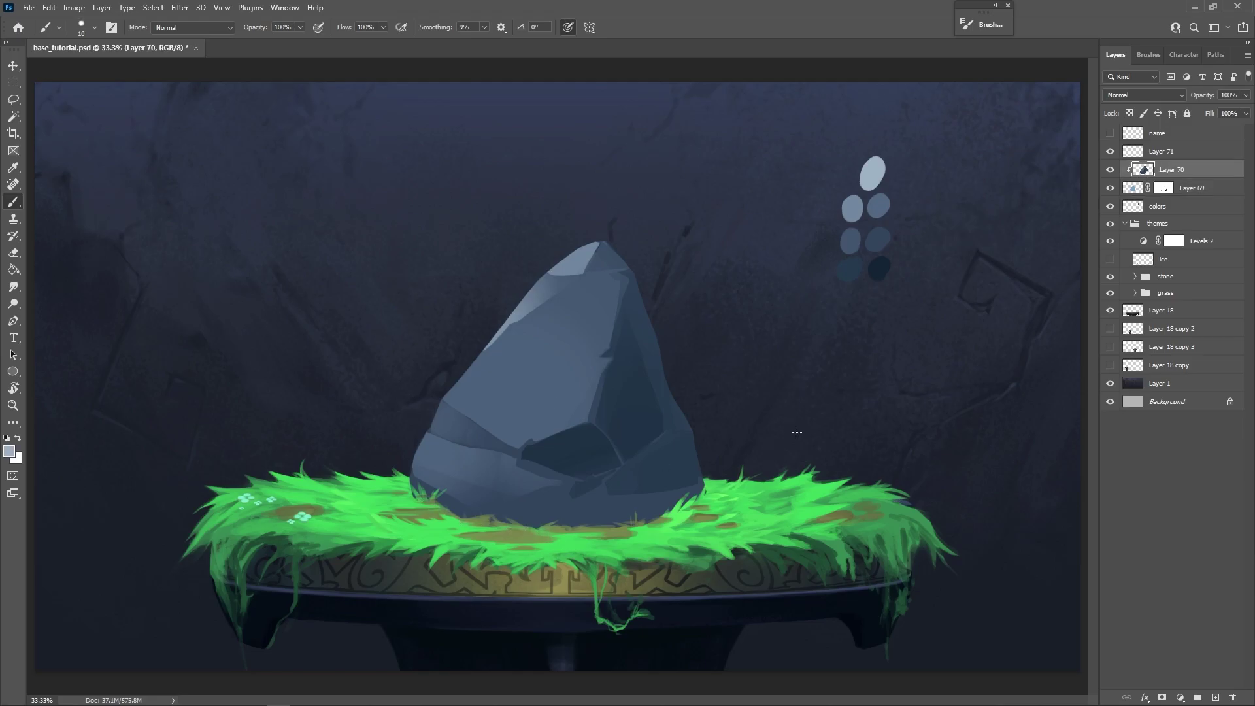
# Paint thin pale blue highlights along the top edges of the dark central facet and up the central ridge.
pyautogui.rightClick(940, 452)
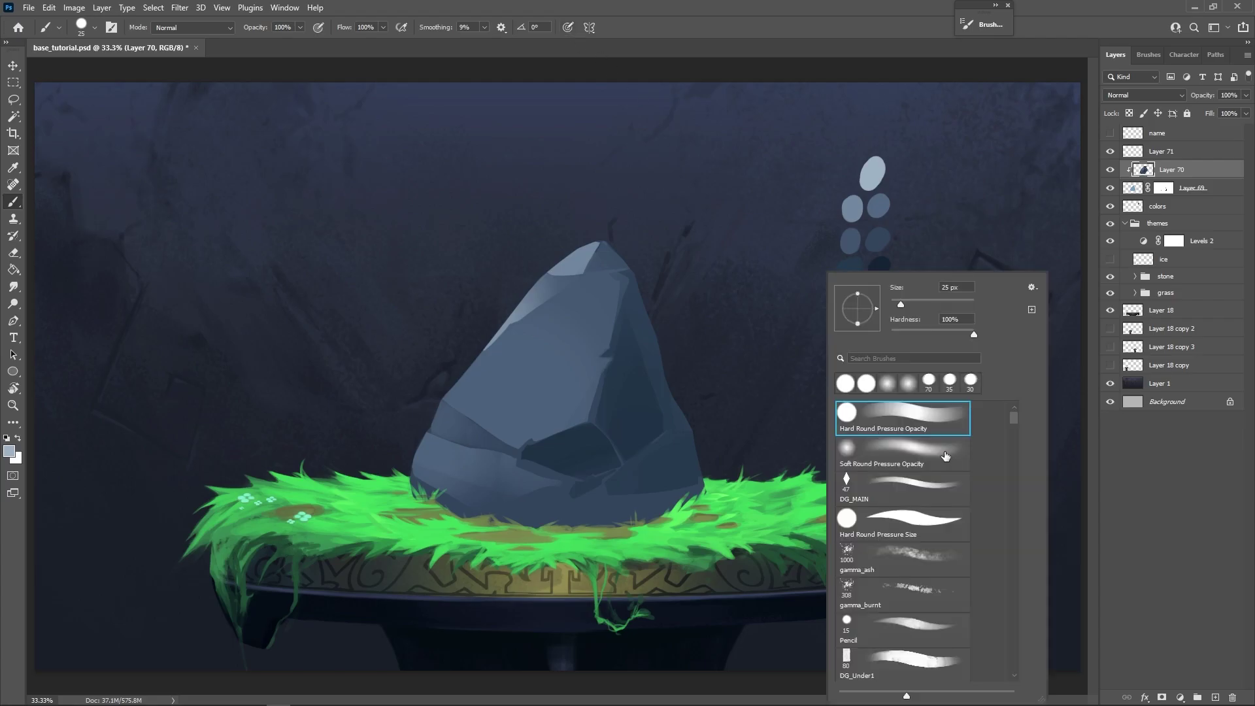
pyautogui.click(820, 28)
pyautogui.press('[')
pyautogui.press('[')
pyautogui.press('[')
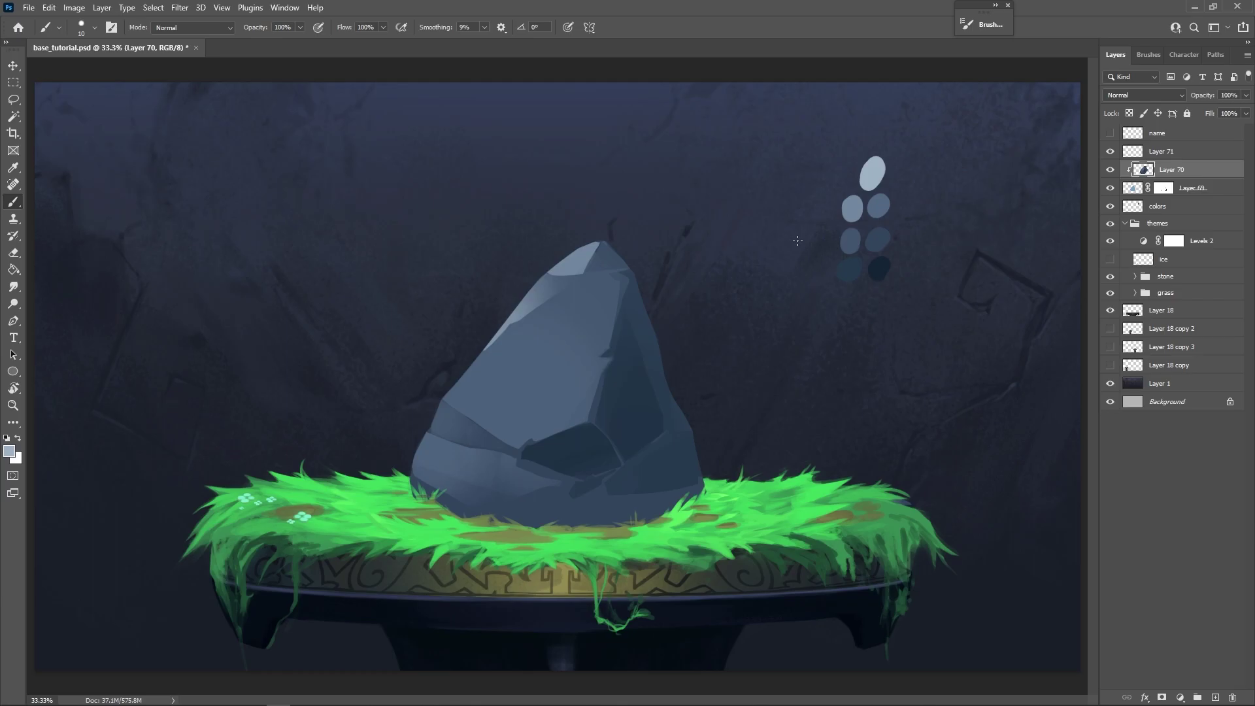
pyautogui.press('[')
pyautogui.moveTo(587, 424)
pyautogui.mouseDown()
pyautogui.moveTo(605, 362)
pyautogui.moveTo(588, 418)
pyautogui.moveTo(530, 446)
pyautogui.moveTo(598, 415)
pyautogui.moveTo(524, 442)
pyautogui.mouseUp()
pyautogui.hotkey('ctrl', 'z')
pyautogui.moveTo(598, 388); pyautogui.dragTo(607, 360)
pyautogui.press(']')
pyautogui.moveTo(603, 362)
pyautogui.mouseDown()
pyautogui.moveTo(592, 418)
pyautogui.moveTo(607, 362)
pyautogui.moveTo(613, 380)
pyautogui.moveTo(592, 421)
pyautogui.moveTo(613, 447)
pyautogui.mouseUp()
# Extend the pale edge highlights along the main plane's lower and upper borders and the peak's ridge, thickening them beside the ridge notch.
pyautogui.moveTo(529, 446); pyautogui.dragTo(468, 417)
pyautogui.moveTo(592, 273)
pyautogui.mouseDown()
pyautogui.moveTo(579, 272)
pyautogui.moveTo(609, 274)
pyautogui.mouseUp()
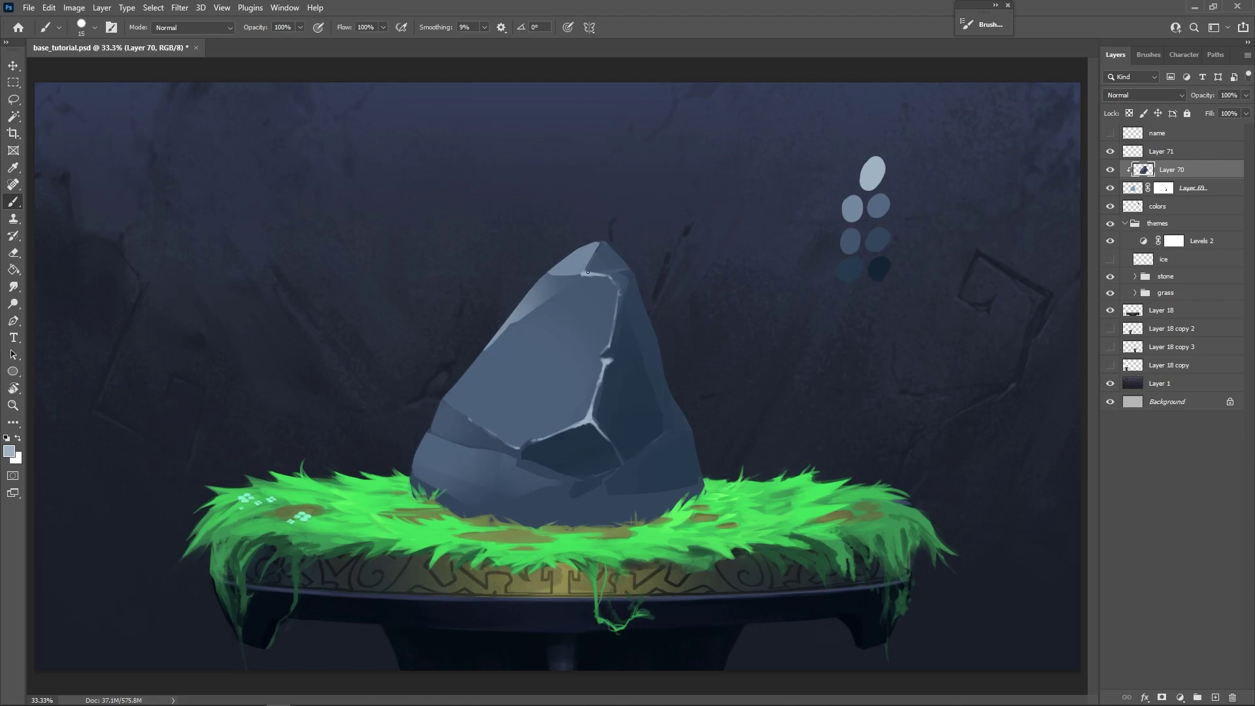
pyautogui.moveTo(588, 260); pyautogui.dragTo(599, 246)
pyautogui.press(']')
pyautogui.moveTo(606, 349)
pyautogui.mouseDown()
pyautogui.moveTo(612, 306)
pyautogui.moveTo(585, 418)
pyautogui.moveTo(589, 407)
pyautogui.moveTo(553, 432)
pyautogui.moveTo(584, 419)
pyautogui.moveTo(597, 381)
pyautogui.mouseUp()
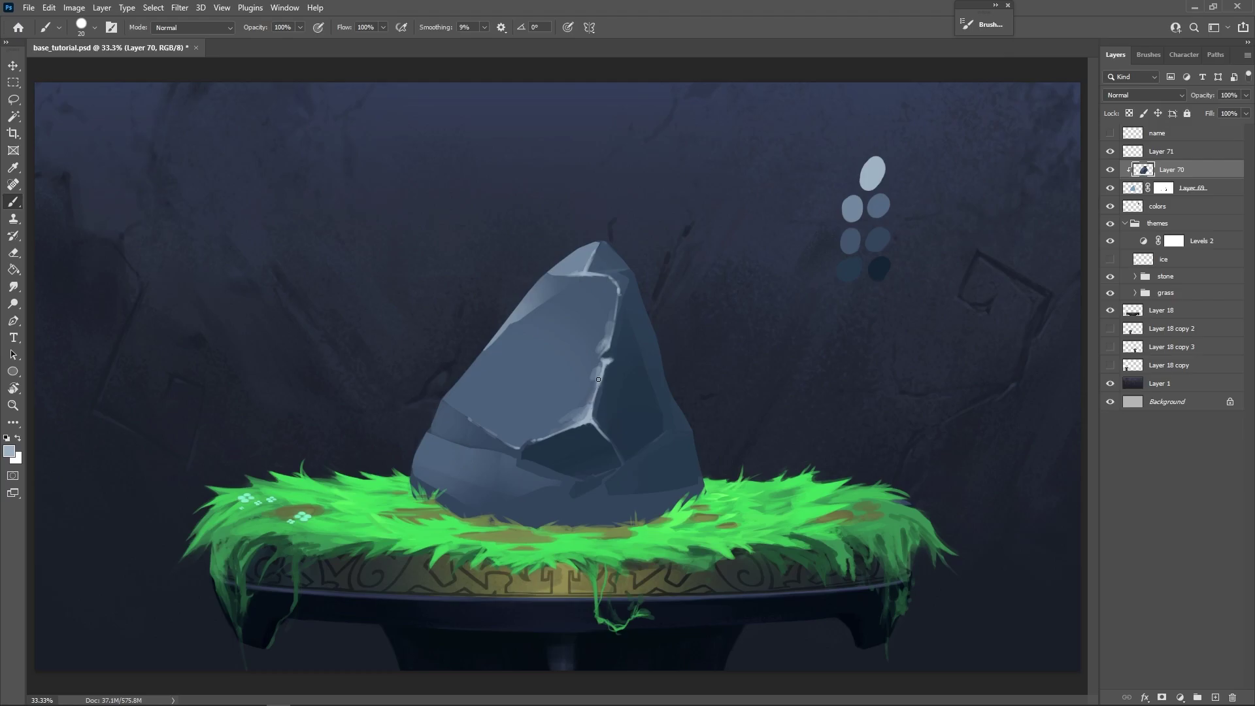
# Brighten the peak's left plane with the pale blue using a 45 px brush.
pyautogui.press(']')
pyautogui.press(']')
pyautogui.press(']')
pyautogui.press(']')
pyautogui.press(']')
pyautogui.moveTo(553, 270)
pyautogui.mouseDown()
pyautogui.moveTo(586, 249)
pyautogui.moveTo(555, 265)
pyautogui.moveTo(584, 264)
pyautogui.moveTo(596, 243)
pyautogui.moveTo(526, 292)
pyautogui.moveTo(594, 247)
pyautogui.mouseUp()
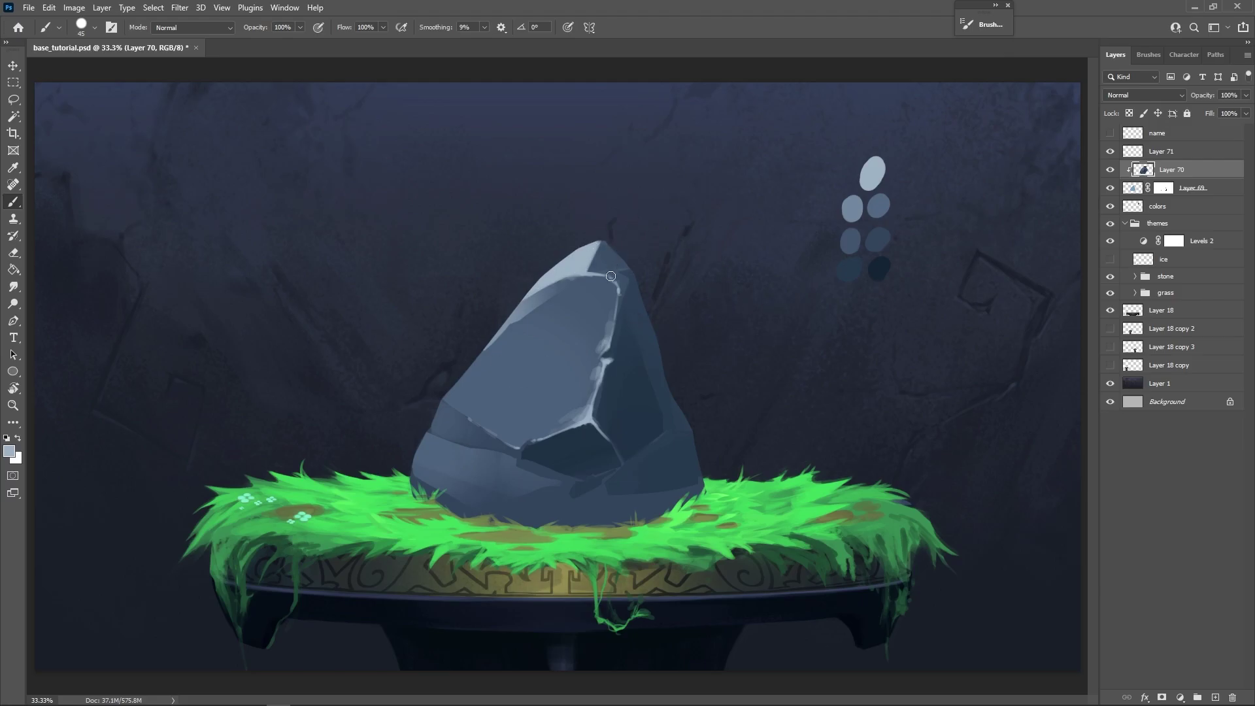
# Blend the ridge highlight into the main plane beside the notch and above the dark central facet with a smaller brush.
pyautogui.keyDown('alt'); pyautogui.click(603, 368); pyautogui.keyUp('alt')
pyautogui.press('[')
pyautogui.press('[')
pyautogui.press('[')
pyautogui.moveTo(599, 340); pyautogui.dragTo(610, 312)
pyautogui.keyDown('alt'); pyautogui.click(603, 341); pyautogui.keyUp('alt')
pyautogui.keyDown('alt'); pyautogui.click(596, 355); pyautogui.keyUp('alt')
pyautogui.keyDown('alt'); pyautogui.click(591, 356); pyautogui.keyUp('alt')
pyautogui.moveTo(573, 416)
pyautogui.mouseDown()
pyautogui.moveTo(560, 423)
pyautogui.moveTo(587, 405)
pyautogui.mouseUp()
pyautogui.keyDown('alt'); pyautogui.click(586, 413); pyautogui.keyUp('alt')
# Refine the highlight at the main plane's upper right corner and soften it around the ridge notch with mid blue.
pyautogui.press('[')
pyautogui.press('[')
pyautogui.press('[')
pyautogui.moveTo(616, 299); pyautogui.dragTo(612, 284)
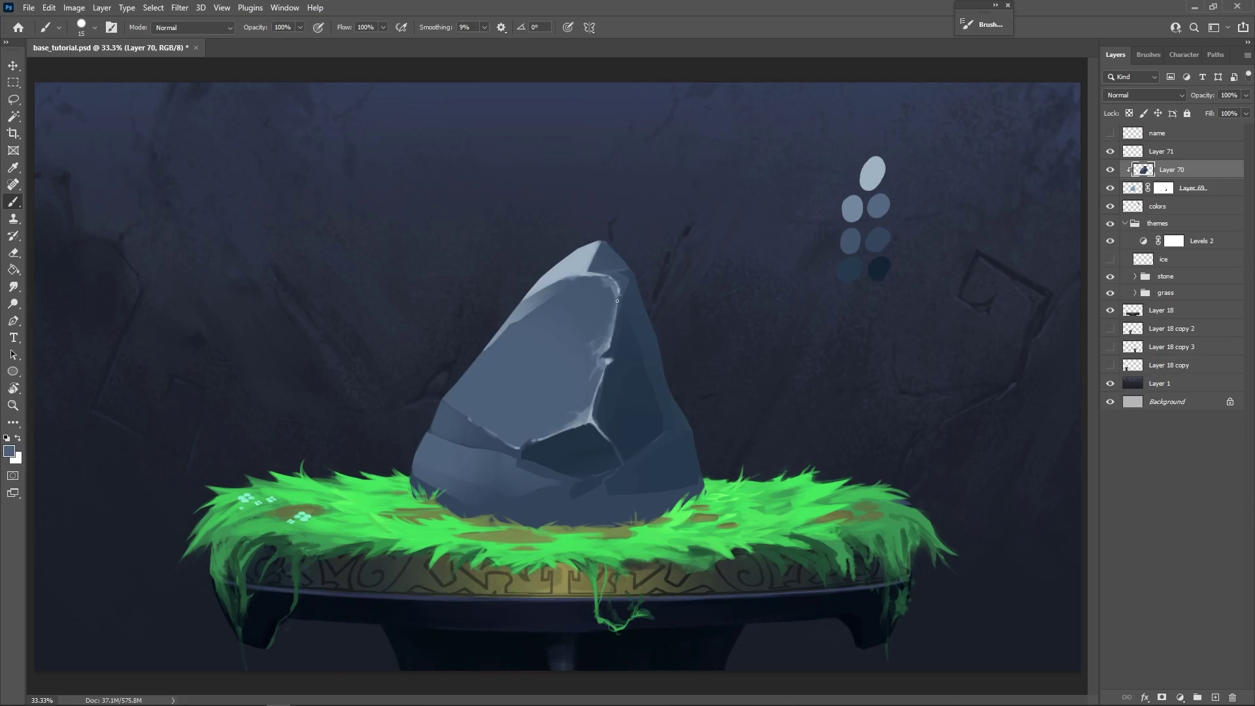
pyautogui.press(']')
pyautogui.keyDown('alt'); pyautogui.click(597, 358); pyautogui.keyUp('alt')
pyautogui.keyDown('alt'); pyautogui.click(596, 364); pyautogui.keyUp('alt')
pyautogui.keyDown('alt'); pyautogui.click(596, 366); pyautogui.keyUp('alt')
pyautogui.keyDown('alt'); pyautogui.click(594, 364); pyautogui.keyUp('alt')
pyautogui.keyDown('alt'); pyautogui.click(599, 378); pyautogui.keyUp('alt')
pyautogui.keyDown('alt'); pyautogui.click(600, 378); pyautogui.keyUp('alt')
# Paint a lighter gray-blue patch on the main plane along its lower edge with a larger brush.
pyautogui.press('[')
pyautogui.press(']')
pyautogui.press(']')
pyautogui.press(']')
pyautogui.press(']')
pyautogui.press(']')
pyautogui.press(']')
pyautogui.moveTo(501, 436)
pyautogui.mouseDown()
pyautogui.moveTo(529, 432)
pyautogui.moveTo(482, 418)
pyautogui.mouseUp()
# Paint fine gray-blue strokes on the lower left plane, starting beside the dark central facet.
pyautogui.press('[')
pyautogui.press('[')
pyautogui.press('[')
pyautogui.press('[')
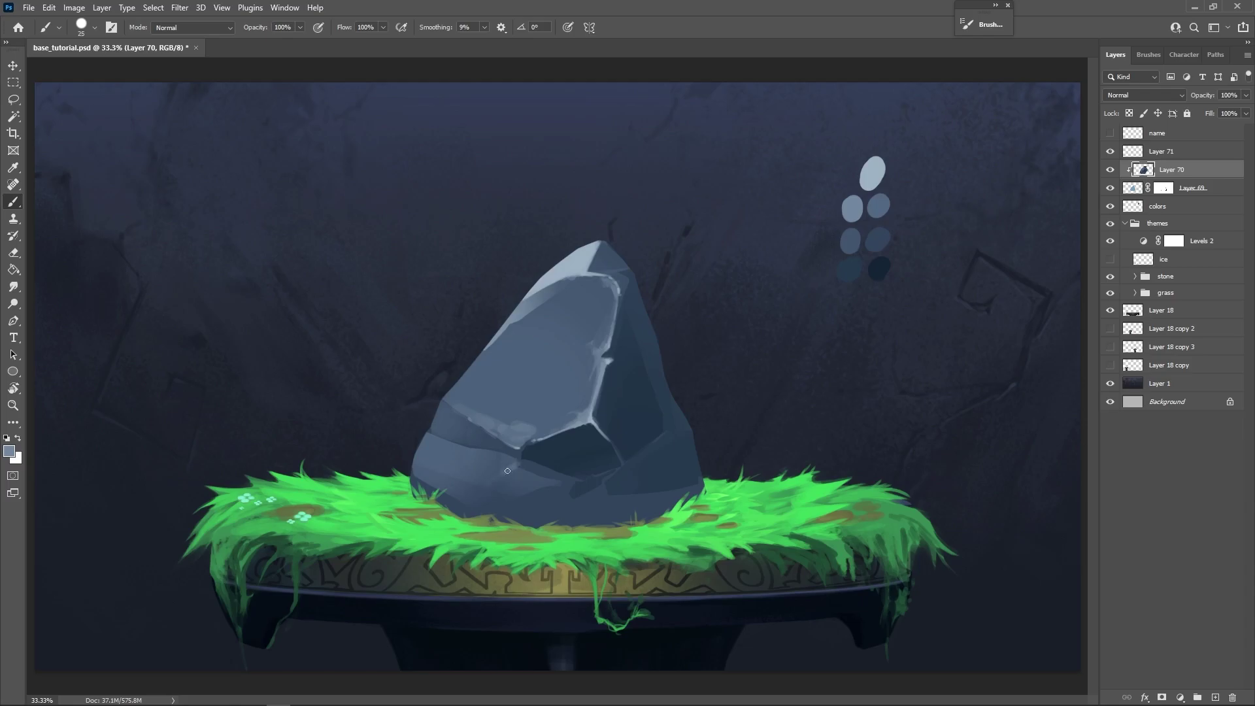
# Blend the light patch at the main plane's lower corner into the surrounding blue with a smaller brush.
pyautogui.press('[')
pyautogui.press('[')
pyautogui.press('[')
pyautogui.moveTo(523, 457); pyautogui.dragTo(473, 485)
# Brighten the middle of the lower left plane with broad gray-blue strokes using a larger brush.
pyautogui.press(']')
pyautogui.press(']')
pyautogui.press(']')
pyautogui.press(']')
pyautogui.press(']')
pyautogui.press(']')
pyautogui.press(']')
pyautogui.moveTo(490, 472)
pyautogui.mouseDown()
pyautogui.moveTo(426, 462)
pyautogui.moveTo(489, 479)
pyautogui.moveTo(490, 468)
pyautogui.moveTo(422, 451)
pyautogui.mouseUp()
pyautogui.press('[')
pyautogui.press('[')
pyautogui.press('[')
pyautogui.press('[')
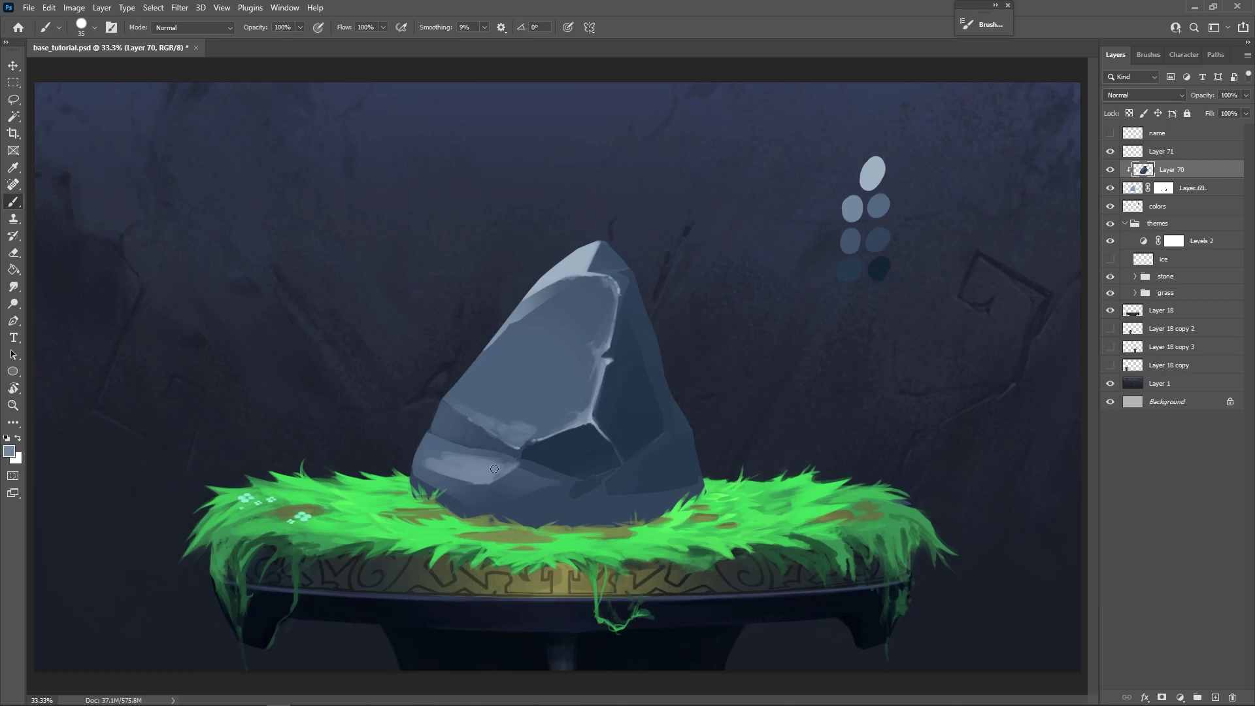
pyautogui.moveTo(530, 443)
pyautogui.mouseDown()
pyautogui.moveTo(496, 436)
pyautogui.moveTo(535, 437)
pyautogui.moveTo(616, 305)
pyautogui.moveTo(600, 328)
pyautogui.moveTo(631, 364)
pyautogui.moveTo(534, 351)
pyautogui.moveTo(528, 442)
pyautogui.mouseUp()
pyautogui.keyDown('alt'); pyautogui.click(530, 422); pyautogui.keyUp('alt')
pyautogui.keyDown('alt'); pyautogui.click(519, 442); pyautogui.keyUp('alt')
pyautogui.keyDown('alt'); pyautogui.click(532, 434); pyautogui.keyUp('alt')
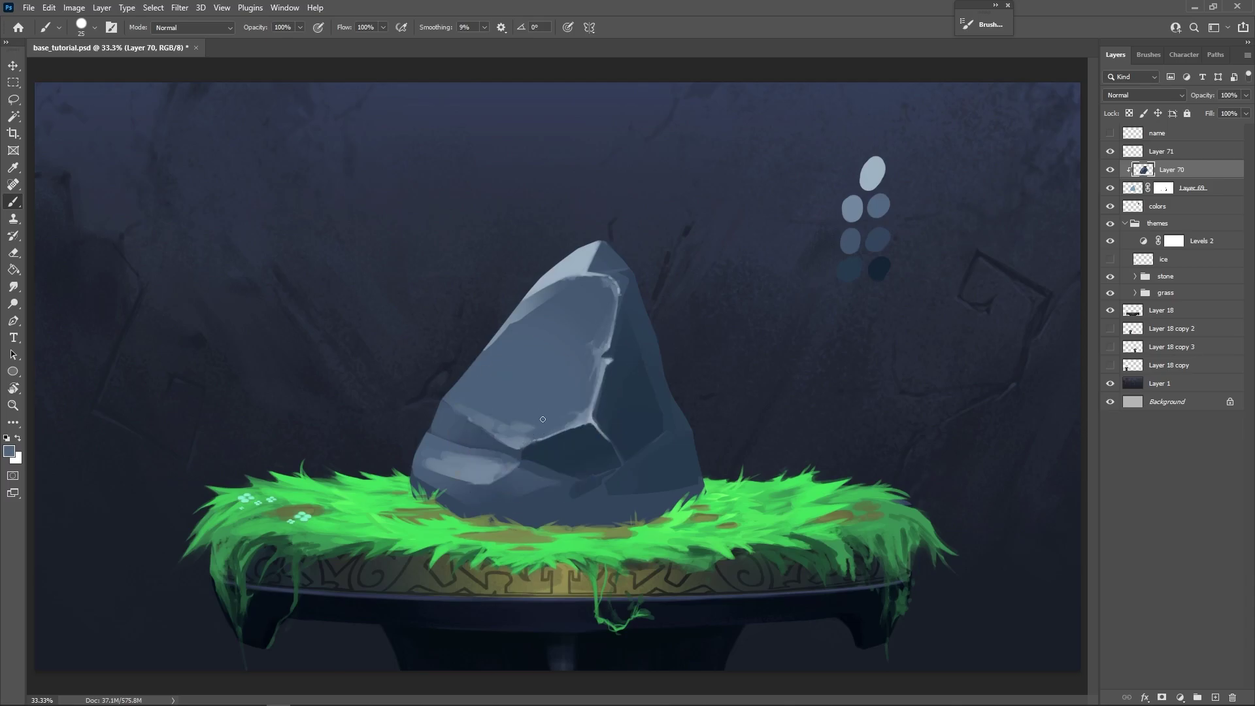
# Soften the upper boundary of the light area on the lower left plane with darker blue strokes.
pyautogui.keyDown('alt'); pyautogui.click(477, 439); pyautogui.keyUp('alt')
pyautogui.moveTo(492, 453); pyautogui.dragTo(506, 457)
pyautogui.keyDown('alt'); pyautogui.click(489, 447); pyautogui.keyUp('alt')
pyautogui.keyDown('alt'); pyautogui.click(471, 450); pyautogui.keyUp('alt')
pyautogui.keyDown('alt'); pyautogui.click(490, 461); pyautogui.keyUp('alt')
pyautogui.moveTo(456, 444); pyautogui.dragTo(473, 454)
# Shade the band between the main plane and the lower left plane out to the rock's left edge.
pyautogui.keyDown('alt'); pyautogui.click(505, 451); pyautogui.keyUp('alt')
pyautogui.keyDown('alt'); pyautogui.click(464, 436); pyautogui.keyUp('alt')
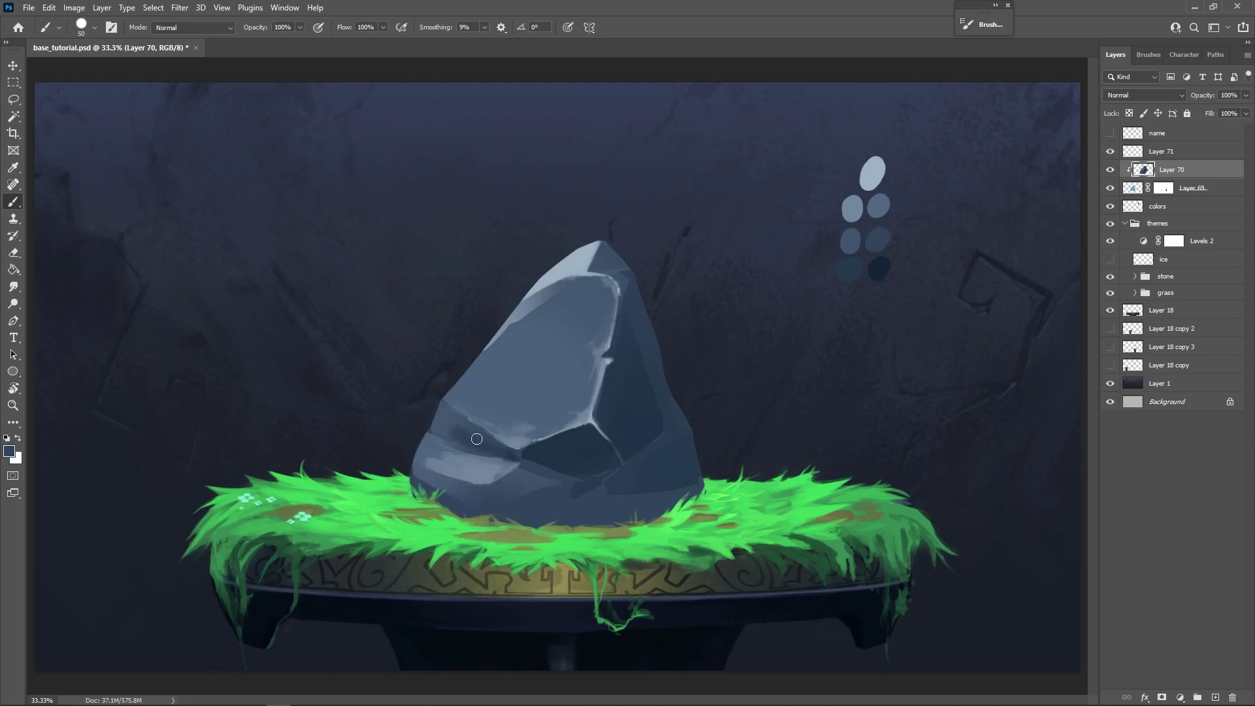
pyautogui.moveTo(454, 430); pyautogui.dragTo(494, 451)
pyautogui.keyDown('alt'); pyautogui.click(450, 419); pyautogui.keyUp('alt')
pyautogui.moveTo(439, 419)
pyautogui.mouseDown()
pyautogui.moveTo(485, 446)
pyautogui.moveTo(435, 443)
pyautogui.mouseUp()
pyautogui.keyDown('alt'); pyautogui.click(453, 423); pyautogui.keyUp('alt')
pyautogui.keyDown('alt'); pyautogui.click(526, 431); pyautogui.keyUp('alt')
# Refine the highlight along the main plane's lower edge, left of and above the dark central facet, with a finer brush.
pyautogui.press('[')
pyautogui.press('[')
pyautogui.press('[')
pyautogui.press('[')
pyautogui.press('[')
pyautogui.press('[')
pyautogui.press('[')
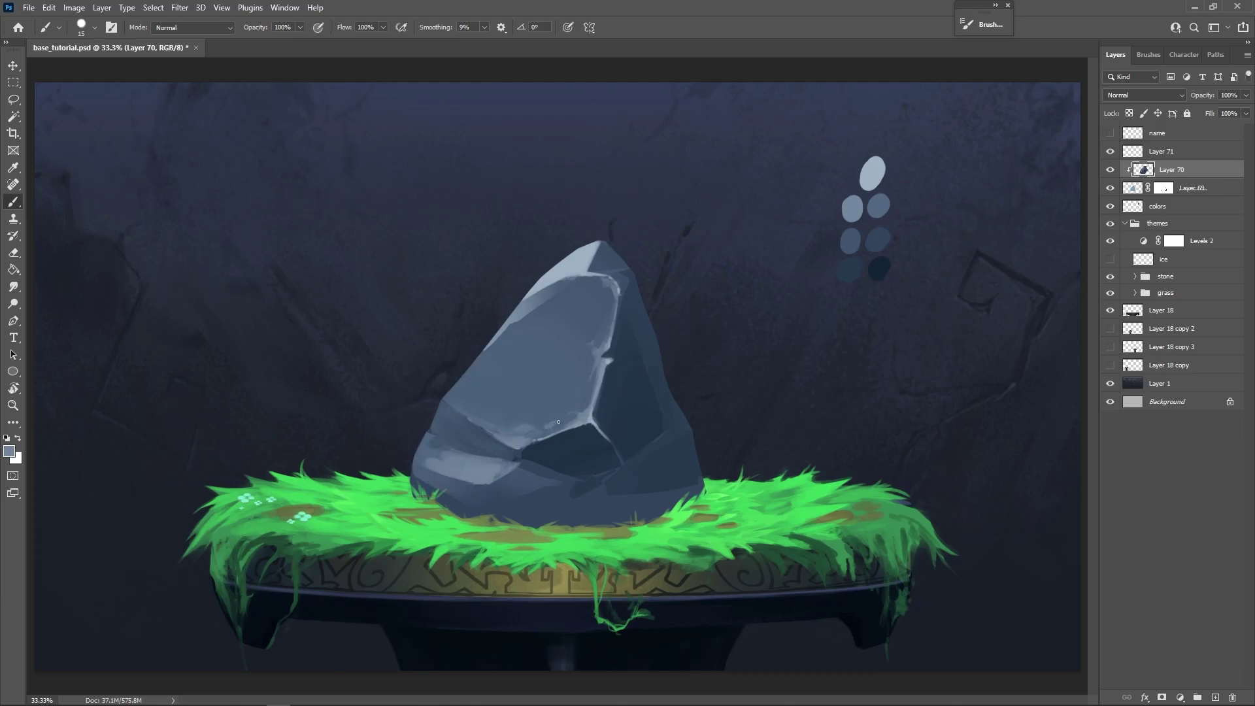
pyautogui.keyDown('alt'); pyautogui.click(563, 421); pyautogui.keyUp('alt')
pyautogui.keyDown('alt'); pyautogui.click(497, 433); pyautogui.keyUp('alt')
pyautogui.press('[')
pyautogui.press('[')
pyautogui.keyDown('alt'); pyautogui.click(494, 414); pyautogui.keyUp('alt')
pyautogui.keyDown('alt'); pyautogui.click(509, 420); pyautogui.keyUp('alt')
# Paint and blend a lighter gray-blue patch in the upper left part of the main plane, below the peak.
pyautogui.keyDown('alt'); pyautogui.click(524, 304); pyautogui.keyUp('alt')
pyautogui.press(']')
pyautogui.press(']')
pyautogui.keyDown('alt'); pyautogui.click(563, 307); pyautogui.keyUp('alt')
pyautogui.keyDown('alt'); pyautogui.click(565, 304); pyautogui.keyUp('alt')
pyautogui.keyDown('alt'); pyautogui.click(560, 315); pyautogui.keyUp('alt')
pyautogui.moveTo(562, 309); pyautogui.dragTo(559, 304)
pyautogui.keyDown('alt'); pyautogui.click(563, 295); pyautogui.keyUp('alt')
pyautogui.moveTo(567, 297); pyautogui.dragTo(563, 302)
pyautogui.keyDown('alt'); pyautogui.click(544, 303); pyautogui.keyUp('alt')
pyautogui.keyDown('alt'); pyautogui.click(566, 296); pyautogui.keyUp('alt')
# Soften the bright edge at the main plane's upper right corner, blending it into the blue plane beneath the peak.
pyautogui.keyDown('alt'); pyautogui.click(630, 287); pyautogui.keyUp('alt')
pyautogui.keyDown('alt'); pyautogui.click(605, 294); pyautogui.keyUp('alt')
pyautogui.keyDown('alt'); pyautogui.click(620, 286); pyautogui.keyUp('alt')
pyautogui.keyDown('alt'); pyautogui.click(616, 273); pyautogui.keyUp('alt')
pyautogui.keyDown('alt'); pyautogui.click(608, 275); pyautogui.keyUp('alt')
pyautogui.keyDown('alt'); pyautogui.click(622, 285); pyautogui.keyUp('alt')
pyautogui.press(']')
pyautogui.press(']')
pyautogui.keyDown('alt'); pyautogui.click(600, 276); pyautogui.keyUp('alt')
pyautogui.moveTo(601, 277)
pyautogui.mouseDown()
pyautogui.moveTo(635, 268)
pyautogui.moveTo(607, 277)
pyautogui.mouseUp()
pyautogui.keyDown('alt'); pyautogui.click(627, 275); pyautogui.keyUp('alt')
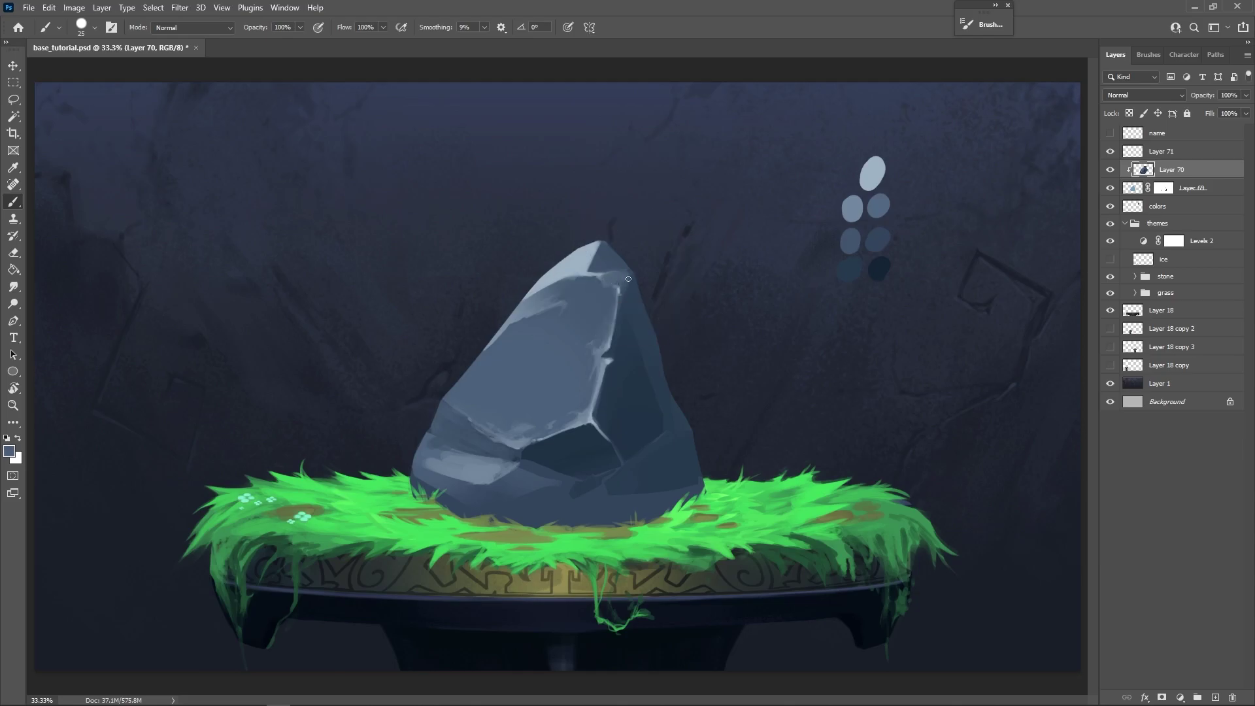
# Touch up the stone's upper right corner, the dark right plane and the main plane's right edge with a fine brush.
pyautogui.keyDown('alt'); pyautogui.click(628, 280); pyautogui.keyUp('alt')
pyautogui.keyDown('alt'); pyautogui.click(656, 355); pyautogui.keyUp('alt')
pyautogui.keyDown('alt'); pyautogui.click(596, 335); pyautogui.keyUp('alt')
pyautogui.keyDown('alt'); pyautogui.click(601, 348); pyautogui.keyUp('alt')
# Darken and blend the bright patch on the lower left plane with a larger brush, refining its edge with a smaller one.
pyautogui.press(']')
pyautogui.press(']')
pyautogui.press(']')
pyautogui.press(']')
pyautogui.press(']')
pyautogui.press(']')
pyautogui.press(']')
pyautogui.moveTo(459, 468)
pyautogui.mouseDown()
pyautogui.moveTo(480, 472)
pyautogui.moveTo(451, 473)
pyautogui.mouseUp()
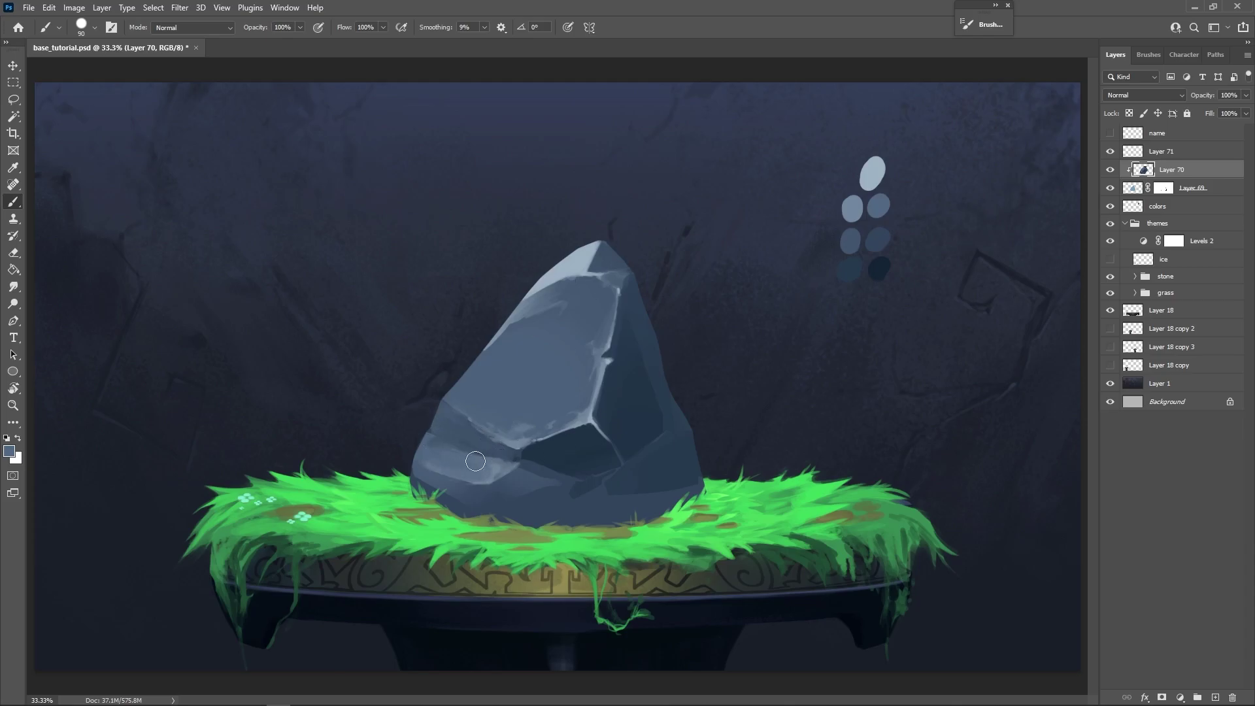
pyautogui.press('[')
pyautogui.press('[')
pyautogui.press('[')
pyautogui.press('alt')
pyautogui.keyDown('alt'); pyautogui.click(499, 469); pyautogui.keyUp('alt')
# Paint a thin lighter edge beneath the dark central facet, extending from the lower left plane, with a fine brush.
pyautogui.press('[')
pyautogui.press('[')
pyautogui.press('[')
pyautogui.press('[')
pyautogui.press('[')
pyautogui.press('[')
pyautogui.press('[')
pyautogui.moveTo(560, 482); pyautogui.dragTo(525, 475)
pyautogui.keyDown('alt'); pyautogui.click(533, 478); pyautogui.keyUp('alt')
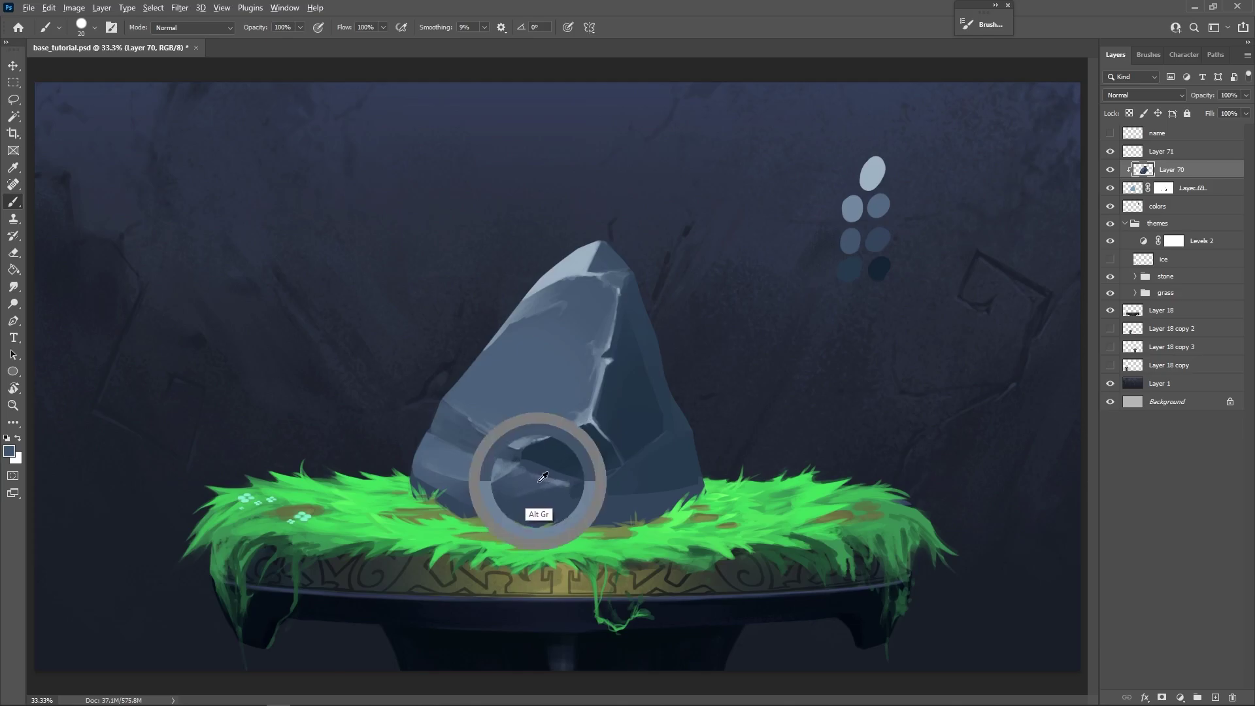
pyautogui.moveTo(558, 482); pyautogui.dragTo(551, 487)
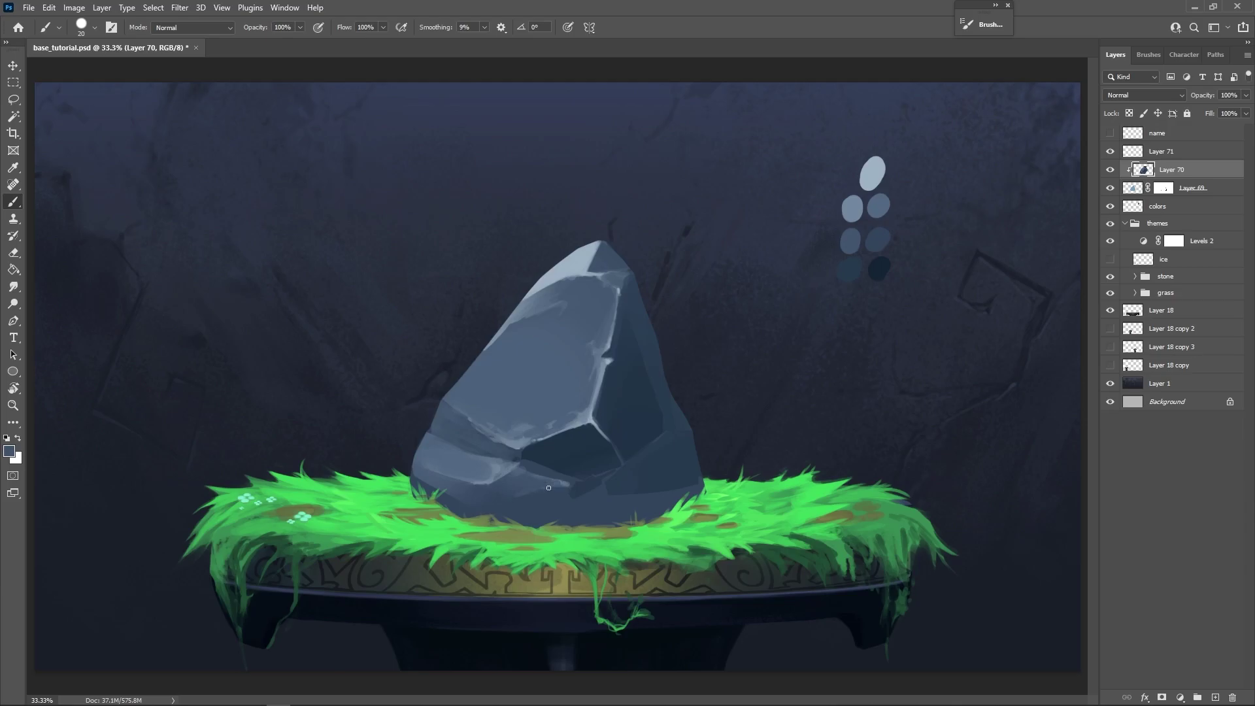
# Add fine highlights at the junction left of the dark central facet and along the main plane's lower edge.
pyautogui.keyDown('alt'); pyautogui.click(508, 442); pyautogui.keyUp('alt')
pyautogui.press('[')
pyautogui.keyDown('alt'); pyautogui.click(580, 422); pyautogui.keyUp('alt')
pyautogui.keyDown('alt'); pyautogui.click(546, 445); pyautogui.keyUp('alt')
pyautogui.keyDown('alt'); pyautogui.click(582, 409); pyautogui.keyUp('alt')
pyautogui.keyDown('alt'); pyautogui.click(588, 395); pyautogui.keyUp('alt')
# Refine the highlight on the main plane's right edge, from the chip down to the dark central facet, with a finer brush.
pyautogui.press(']')
pyautogui.press(']')
pyautogui.press('[')
pyautogui.press('[')
pyautogui.press('[')
pyautogui.moveTo(605, 366); pyautogui.dragTo(589, 424)
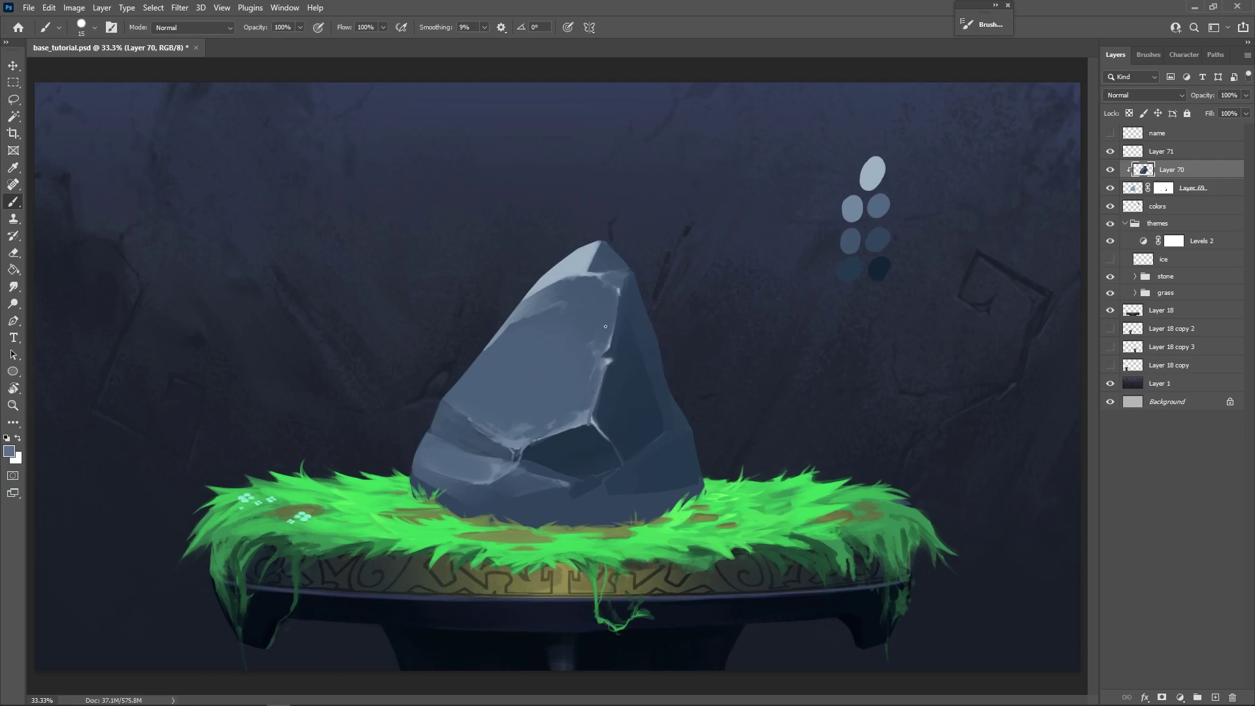
pyautogui.moveTo(605, 366); pyautogui.dragTo(590, 426)
pyautogui.keyDown('alt'); pyautogui.click(609, 397); pyautogui.keyUp('alt')
pyautogui.moveTo(596, 408); pyautogui.dragTo(609, 365)
# Work subtle lighter strokes into the upper left part of the main plane.
pyautogui.keyDown('alt'); pyautogui.click(586, 364); pyautogui.keyUp('alt')
pyautogui.keyDown('alt'); pyautogui.click(537, 328); pyautogui.keyUp('alt')
pyautogui.keyDown('alt'); pyautogui.click(519, 318); pyautogui.keyUp('alt')
pyautogui.keyDown('alt'); pyautogui.click(527, 333); pyautogui.keyUp('alt')
pyautogui.keyDown('alt'); pyautogui.click(495, 339); pyautogui.keyUp('alt')
# Paint light scuff strokes in the main plane's lower left corner with a slightly larger brush.
pyautogui.press(']')
pyautogui.press(']')
pyautogui.press(']')
pyautogui.moveTo(451, 414)
pyautogui.mouseDown()
pyautogui.moveTo(483, 402)
pyautogui.moveTo(485, 386)
pyautogui.moveTo(477, 402)
pyautogui.moveTo(470, 391)
pyautogui.mouseUp()
pyautogui.keyDown('alt'); pyautogui.click(488, 387); pyautogui.keyUp('alt')
# Paint a lighter edge on the stone's right shoulder, where the dark right plane meets the lower right plane.
pyautogui.press('[')
pyautogui.moveTo(668, 409); pyautogui.dragTo(678, 436)
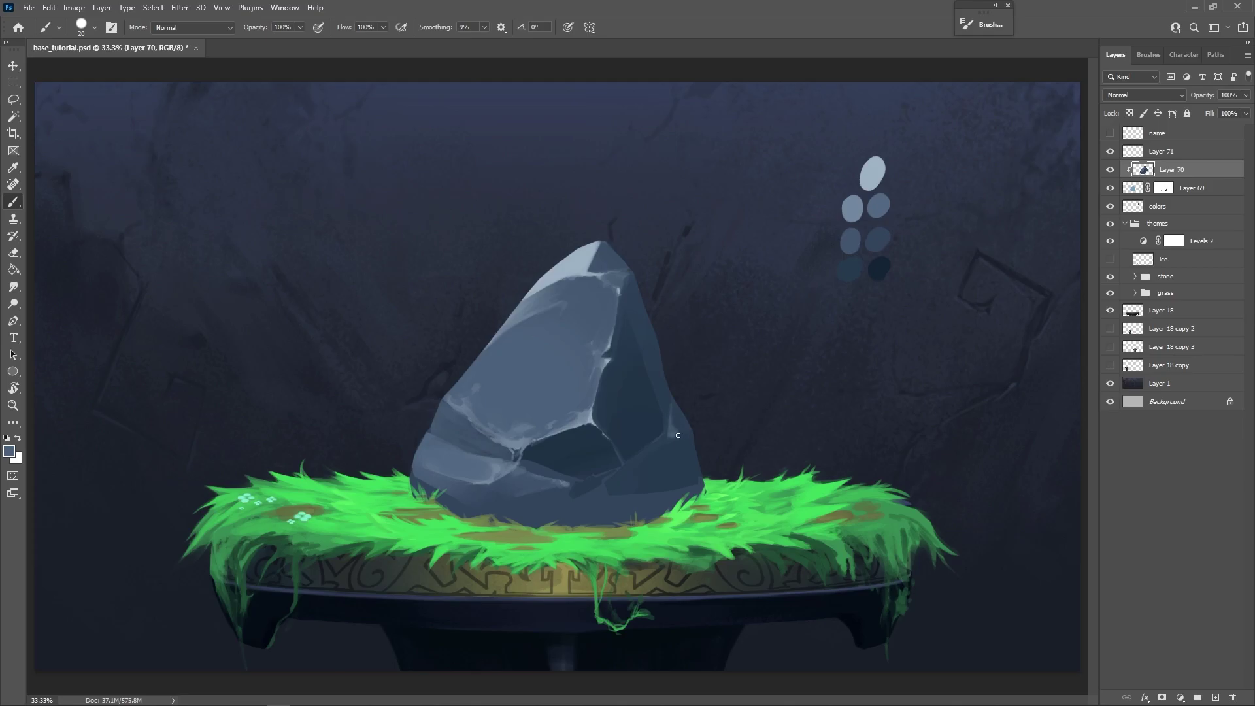
pyautogui.press('[')
pyautogui.press('[')
pyautogui.press('[')
pyautogui.press(']')
pyautogui.press(']')
# Sharpen the dark central facet's lower left edge and the plane break beneath it with sampled dark blue.
pyautogui.keyDown('alt'); pyautogui.click(477, 457); pyautogui.keyUp('alt')
pyautogui.press('[')
pyautogui.press('[')
pyautogui.press('[')
pyautogui.press(']')
pyautogui.press(']')
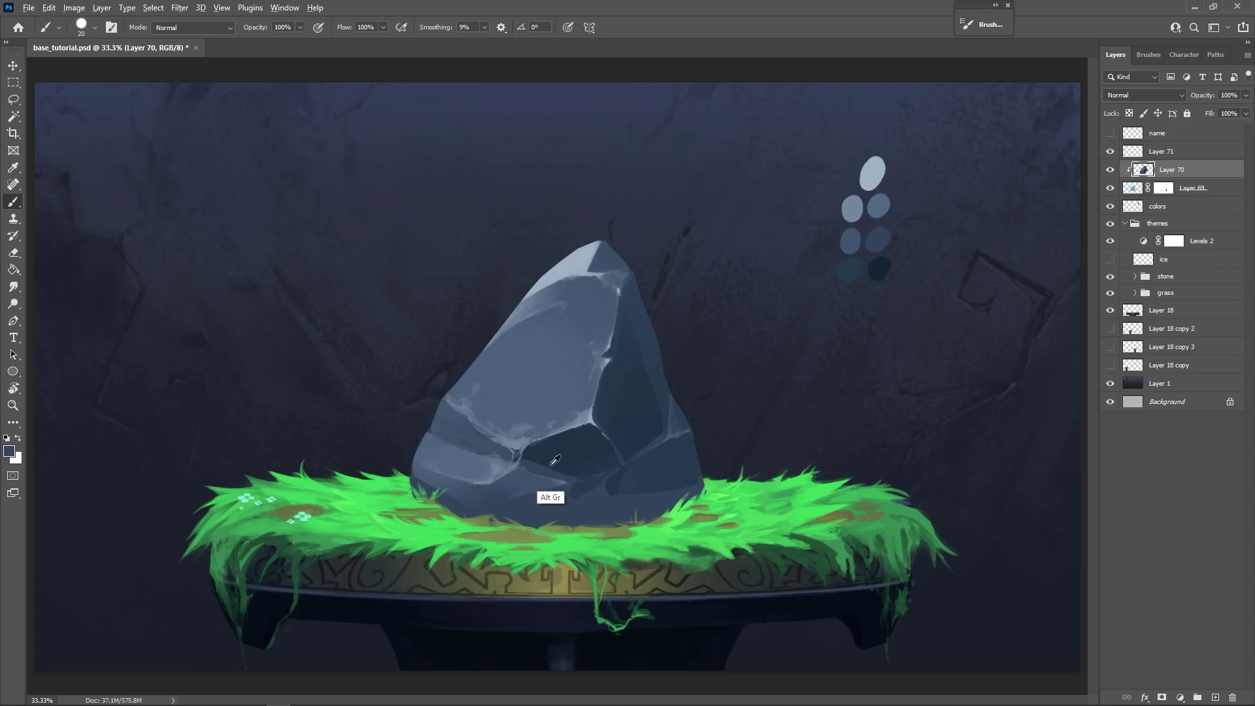
pyautogui.moveTo(524, 462); pyautogui.dragTo(548, 468)
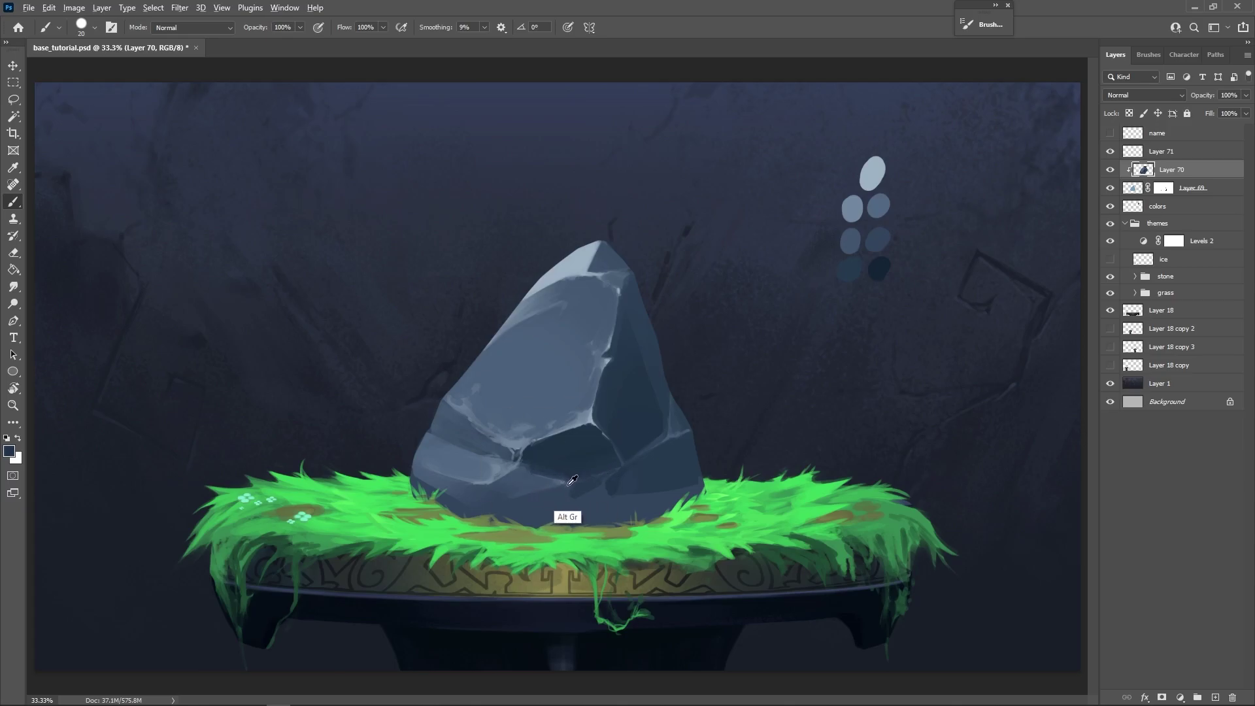
pyautogui.press('alt')
pyautogui.keyDown('alt'); pyautogui.click(576, 460); pyautogui.keyUp('alt')
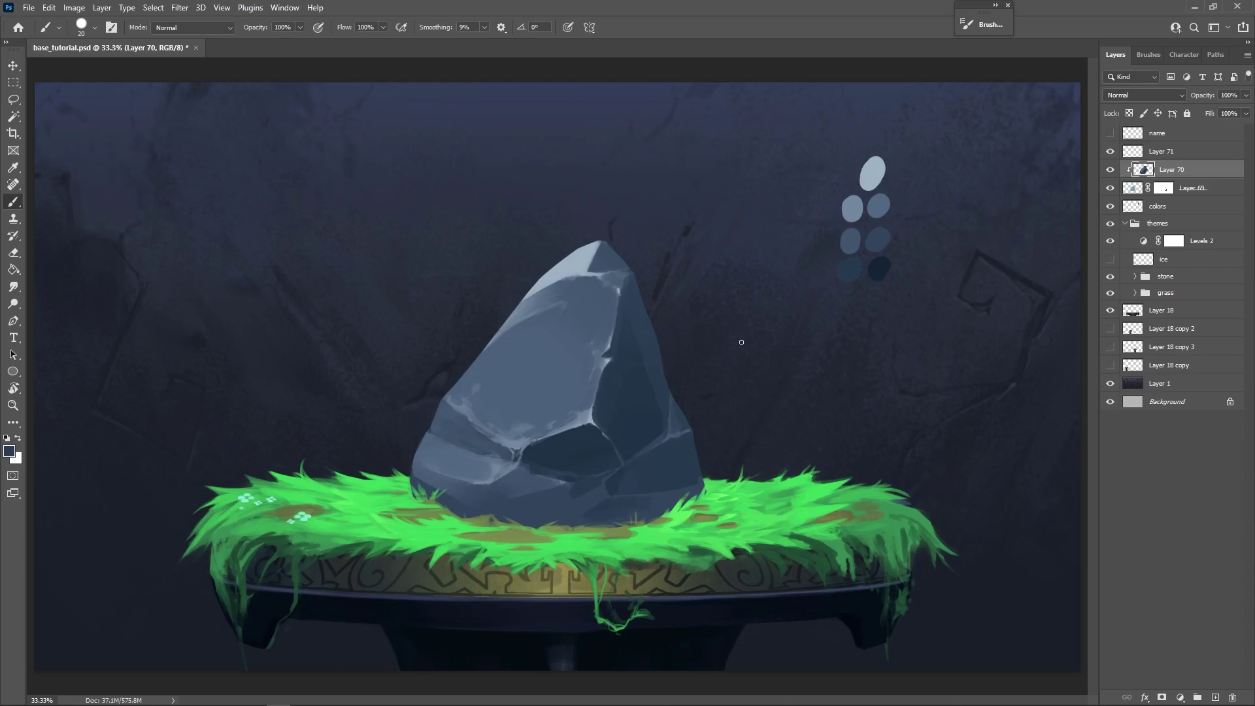
# Shade the right part of the stone's base above the grass with a larger brush.
pyautogui.press(']')
pyautogui.press(']')
pyautogui.press(']')
pyautogui.press('alt')
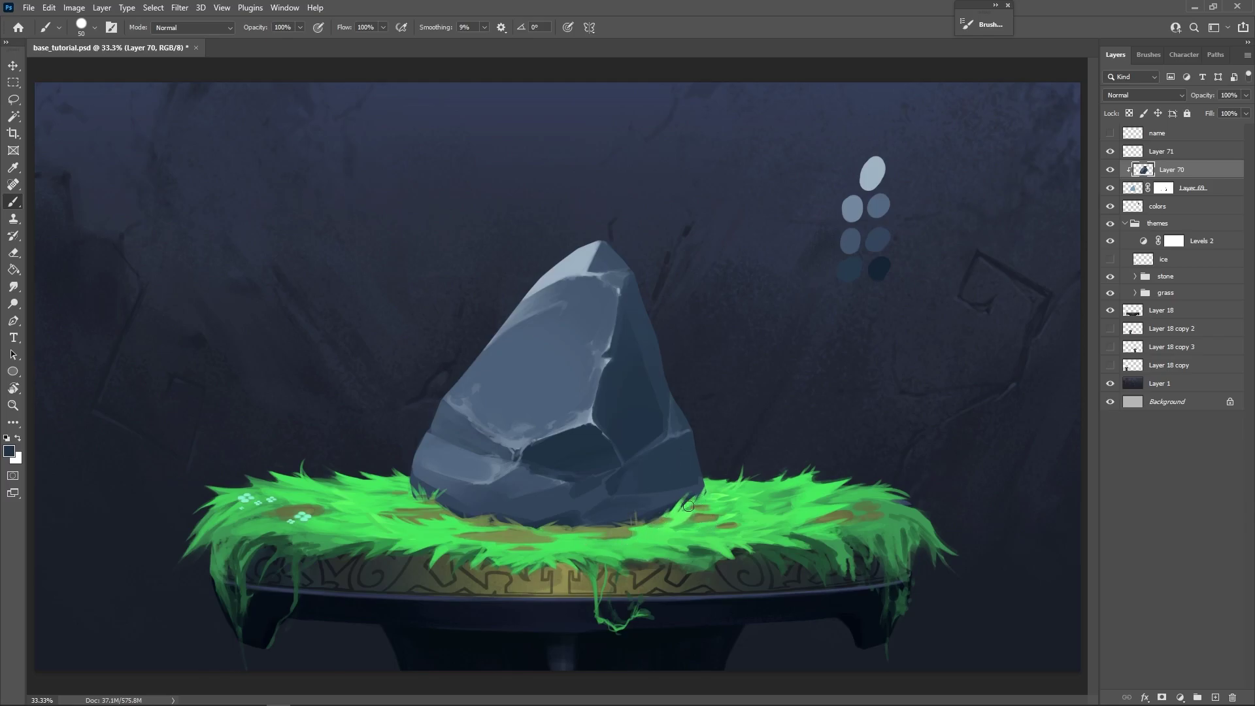
# Refine the bright corner left of the dark central facet with fine touches, blending it into the main and lower left planes.
pyautogui.keyDown('alt'); pyautogui.click(511, 422); pyautogui.keyUp('alt')
pyautogui.press('[')
pyautogui.press('[')
pyautogui.press('[')
pyautogui.moveTo(528, 436); pyautogui.dragTo(517, 439)
pyautogui.keyDown('alt'); pyautogui.click(514, 449); pyautogui.keyUp('alt')
pyautogui.keyDown('alt'); pyautogui.click(527, 437); pyautogui.keyUp('alt')
pyautogui.moveTo(528, 442); pyautogui.dragTo(520, 451)
pyautogui.keyDown('alt'); pyautogui.click(513, 451); pyautogui.keyUp('alt')
pyautogui.keyDown('alt'); pyautogui.click(515, 455); pyautogui.keyUp('alt')
pyautogui.keyDown('alt'); pyautogui.click(517, 450); pyautogui.keyUp('alt')
pyautogui.keyDown('alt'); pyautogui.click(523, 449); pyautogui.keyUp('alt')
pyautogui.keyDown('alt'); pyautogui.click(519, 457); pyautogui.keyUp('alt')
pyautogui.keyDown('alt'); pyautogui.click(532, 448); pyautogui.keyUp('alt')
pyautogui.keyDown('alt'); pyautogui.click(517, 457); pyautogui.keyUp('alt')
pyautogui.keyDown('alt'); pyautogui.click(491, 482); pyautogui.keyUp('alt')
# Add a light rim highlight along the stone's left silhouette, from below the peak to the main plane's lower left corner.
pyautogui.keyDown('alt'); pyautogui.click(518, 294); pyautogui.keyUp('alt')
pyautogui.moveTo(492, 338); pyautogui.dragTo(486, 339)
pyautogui.moveTo(455, 382); pyautogui.dragTo(443, 399)
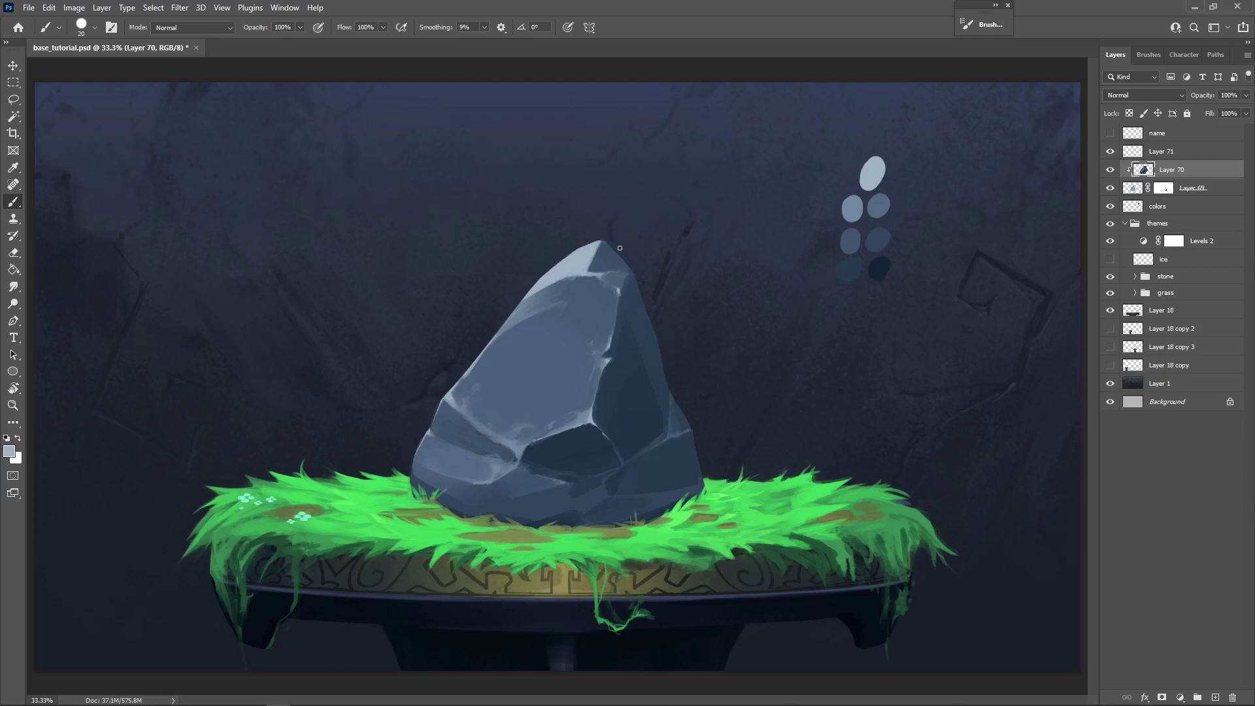
# Add a thin light rim along the stone's right silhouette, from the peak down to the right shoulder.
pyautogui.moveTo(602, 239)
pyautogui.mouseDown()
pyautogui.moveTo(630, 260)
pyautogui.moveTo(601, 233)
pyautogui.moveTo(645, 279)
pyautogui.mouseUp()
pyautogui.moveTo(654, 330); pyautogui.dragTo(644, 295)
pyautogui.moveTo(675, 400); pyautogui.dragTo(690, 429)
# Draw a sample angular edge with broken parallel highlight strokes on Layer 71, in the empty background beside the stone.
pyautogui.hotkey('alt', ']')
pyautogui.moveTo(701, 283); pyautogui.dragTo(732, 304)
pyautogui.hotkey('ctrl', 'z')
pyautogui.moveTo(686, 175)
pyautogui.mouseDown()
pyautogui.moveTo(726, 363)
pyautogui.moveTo(808, 422)
pyautogui.mouseUp()
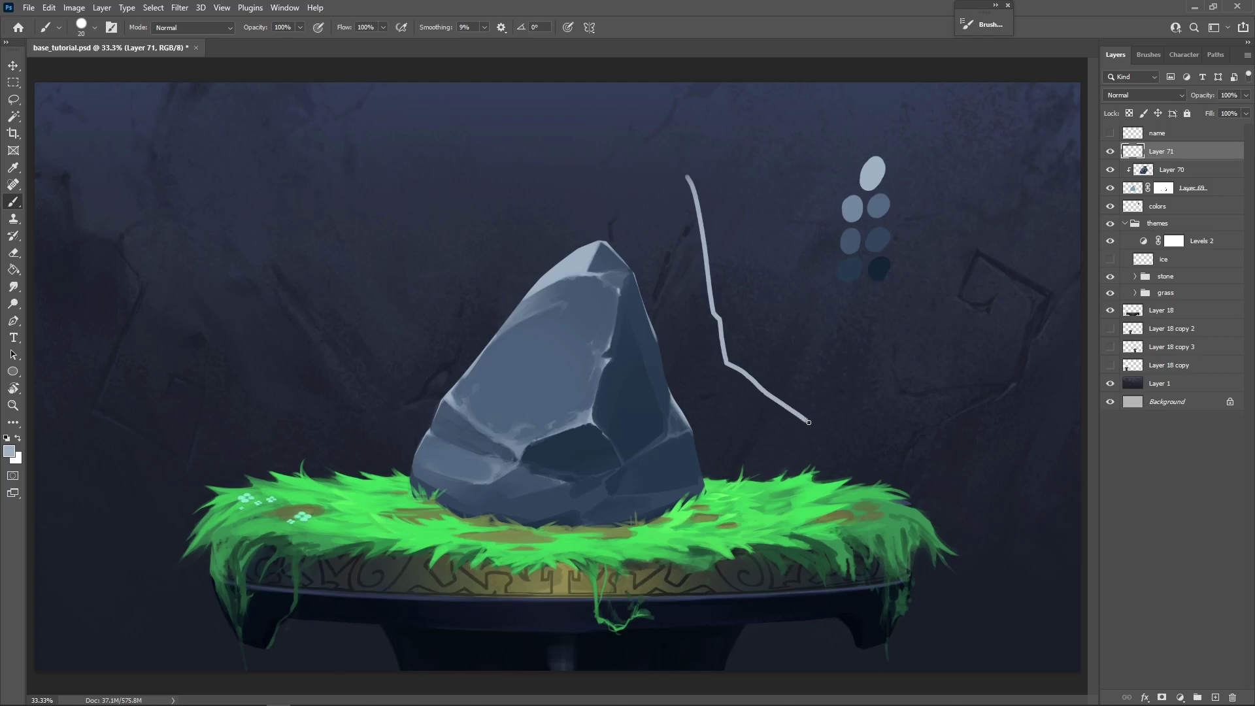
pyautogui.moveTo(690, 168); pyautogui.dragTo(702, 193)
pyautogui.moveTo(719, 303)
pyautogui.mouseDown()
pyautogui.moveTo(732, 350)
pyautogui.moveTo(815, 411)
pyautogui.mouseUp()
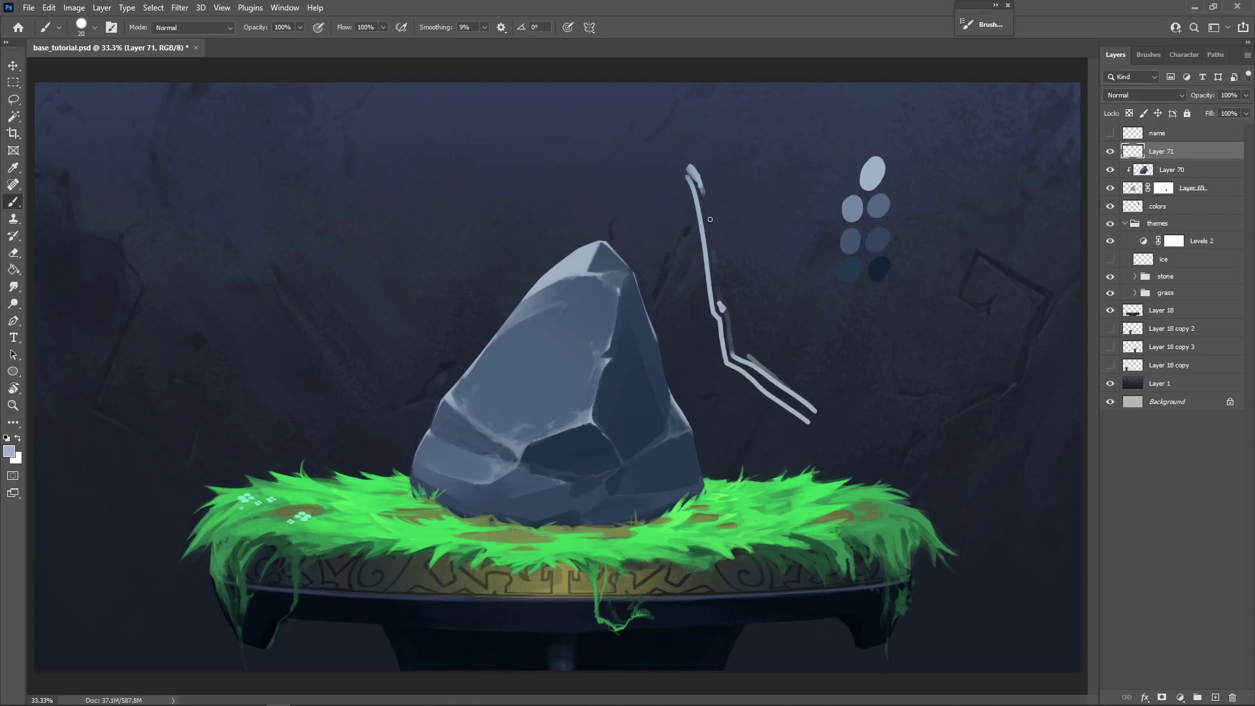
pyautogui.moveTo(733, 191); pyautogui.dragTo(754, 228)
pyautogui.moveTo(735, 131)
pyautogui.mouseDown()
pyautogui.moveTo(752, 119)
pyautogui.moveTo(747, 213)
pyautogui.mouseUp()
# Undo the sample edge strokes beside the stone and return to Layer 70.
pyautogui.hotkey('ctrl', 'z')
pyautogui.hotkey('ctrl', 'z')
pyautogui.hotkey('ctrl', 'z')
pyautogui.hotkey('ctrl', 'z')
pyautogui.hotkey('ctrl', 'z')
pyautogui.hotkey('ctrl', 'z')
pyautogui.hotkey('ctrl', 'z')
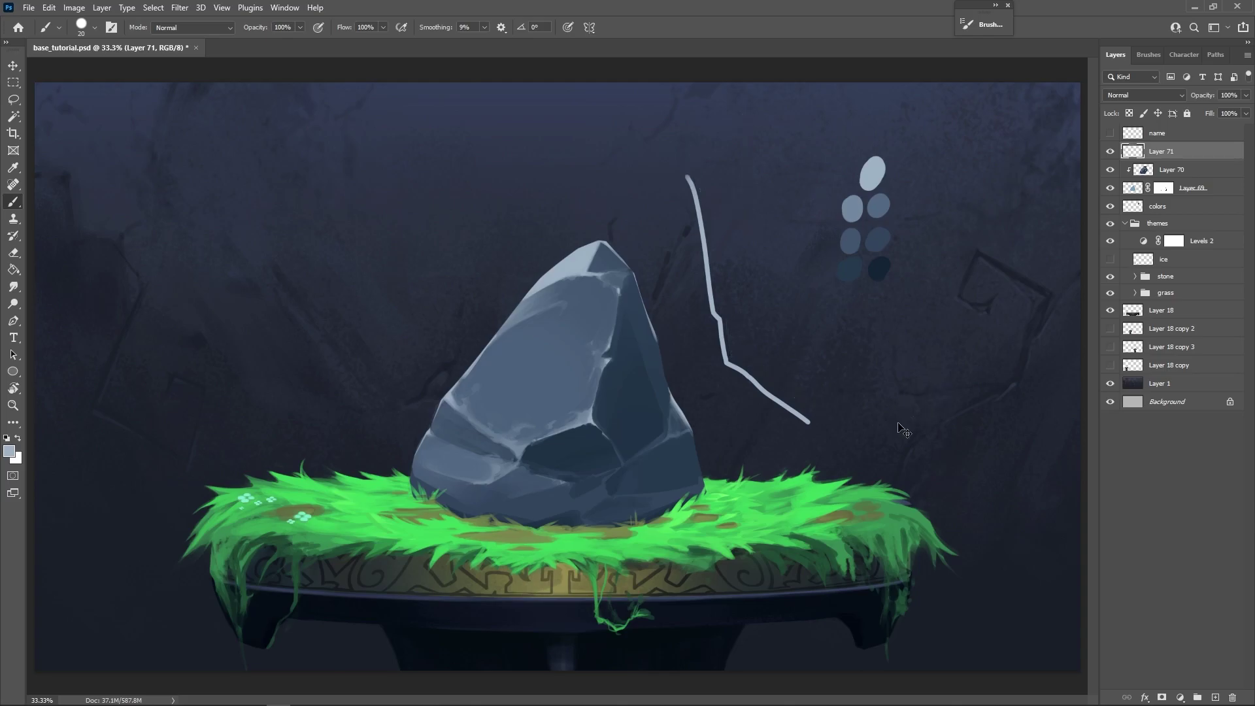
pyautogui.hotkey('alt', '[')
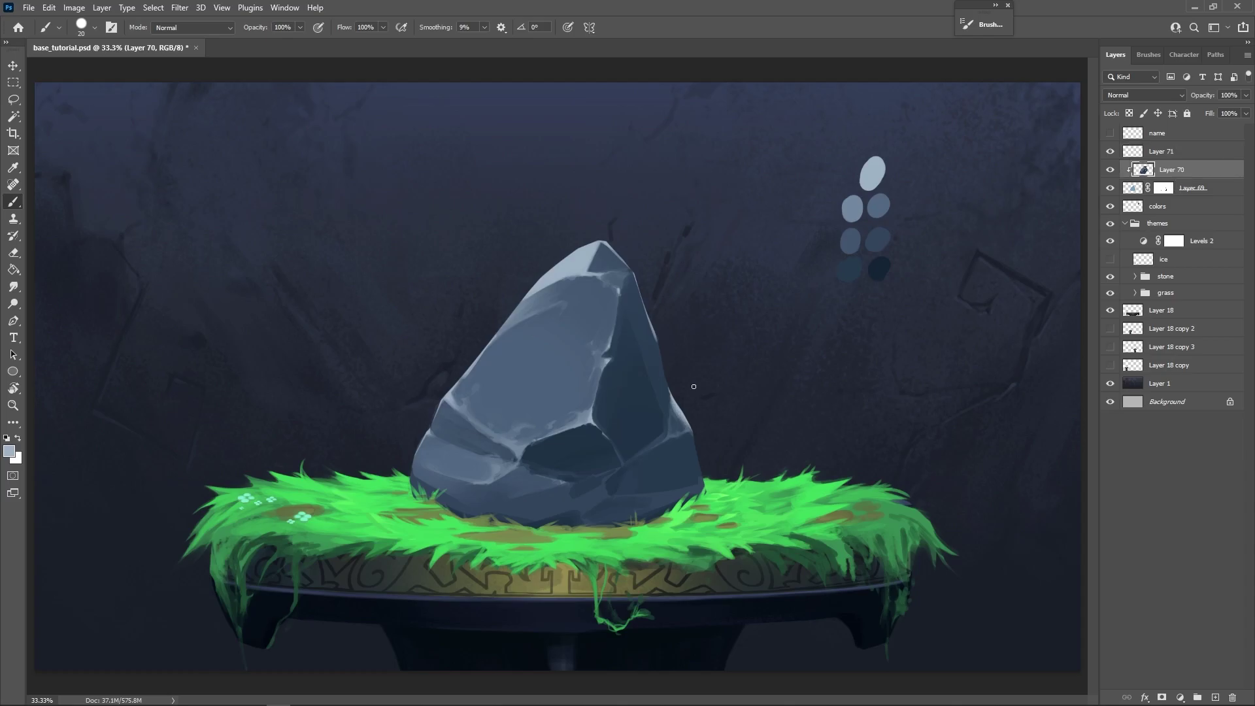
# Brighten the corner of the stone's right shoulder with small highlight touches.
pyautogui.keyDown('alt'); pyautogui.click(677, 419); pyautogui.keyUp('alt')
pyautogui.moveTo(677, 422); pyautogui.dragTo(677, 429)
pyautogui.keyDown('alt'); pyautogui.click(678, 409); pyautogui.keyUp('alt')
pyautogui.keyDown('alt'); pyautogui.click(674, 428); pyautogui.keyUp('alt')
pyautogui.keyDown('alt'); pyautogui.click(681, 416); pyautogui.keyUp('alt')
pyautogui.moveTo(655, 329); pyautogui.dragTo(667, 386)
pyautogui.hotkey('ctrl', 'z')
pyautogui.keyDown('alt'); pyautogui.click(678, 416); pyautogui.keyUp('alt')
# Extend the rim highlight down the right silhouette to the shoulder and blend the shoulder's bright corner.
pyautogui.moveTo(670, 385); pyautogui.dragTo(654, 326)
pyautogui.keyDown('alt'); pyautogui.click(660, 366); pyautogui.keyUp('alt')
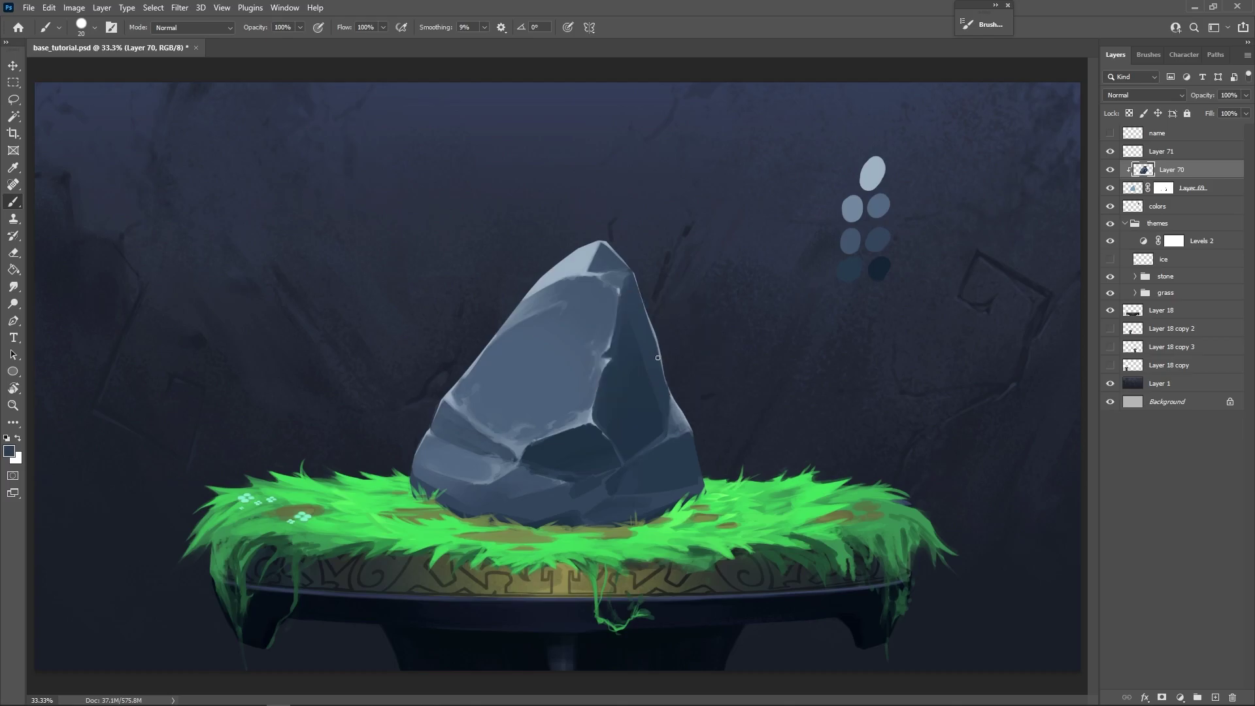
pyautogui.keyDown('alt'); pyautogui.click(684, 428); pyautogui.keyUp('alt')
pyautogui.keyDown('alt'); pyautogui.click(680, 425); pyautogui.keyUp('alt')
pyautogui.press('alt')
pyautogui.keyDown('alt'); pyautogui.click(679, 412); pyautogui.keyUp('alt')
# Soften the light along the upper right silhouette with a larger brush, undoing the stroke that spreads too far.
pyautogui.press(']')
pyautogui.press(']')
pyautogui.press(']')
pyautogui.press(']')
pyautogui.press(']')
pyautogui.press(']')
pyautogui.moveTo(649, 325); pyautogui.dragTo(643, 300)
pyautogui.moveTo(651, 332); pyautogui.dragTo(635, 291)
pyautogui.hotkey('ctrl', 'z')
pyautogui.press('[')
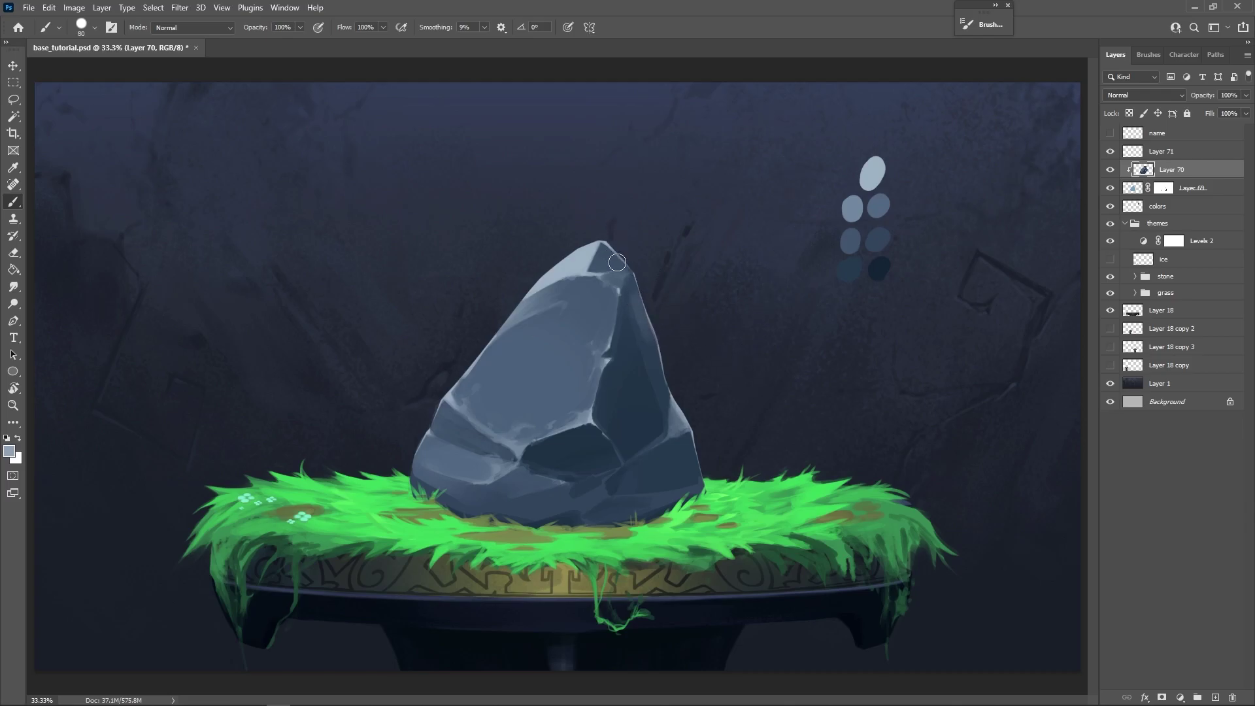
# Lighten the small plane right of the peak and blend light into the top of the dark right plane.
pyautogui.moveTo(611, 268)
pyautogui.mouseDown()
pyautogui.moveTo(577, 262)
pyautogui.moveTo(622, 264)
pyautogui.mouseUp()
pyautogui.keyDown('alt'); pyautogui.click(575, 265); pyautogui.keyUp('alt')
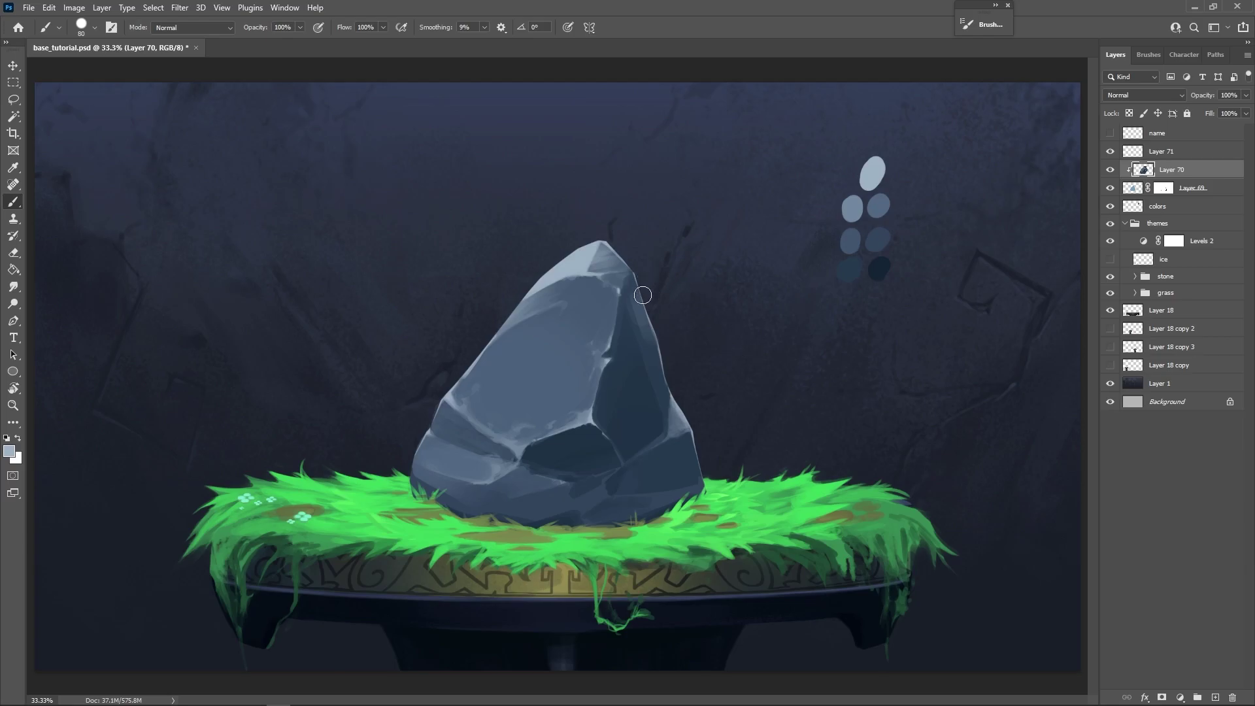
pyautogui.keyDown('alt'); pyautogui.click(636, 315); pyautogui.keyUp('alt')
pyautogui.press('[')
pyautogui.press('[')
pyautogui.moveTo(635, 292); pyautogui.dragTo(641, 309)
# Paint dark blue angular plane breaks across the stone's base below the central facet with a finer brush.
pyautogui.press('alt')
pyautogui.keyDown('alt'); pyautogui.click(596, 442); pyautogui.keyUp('alt')
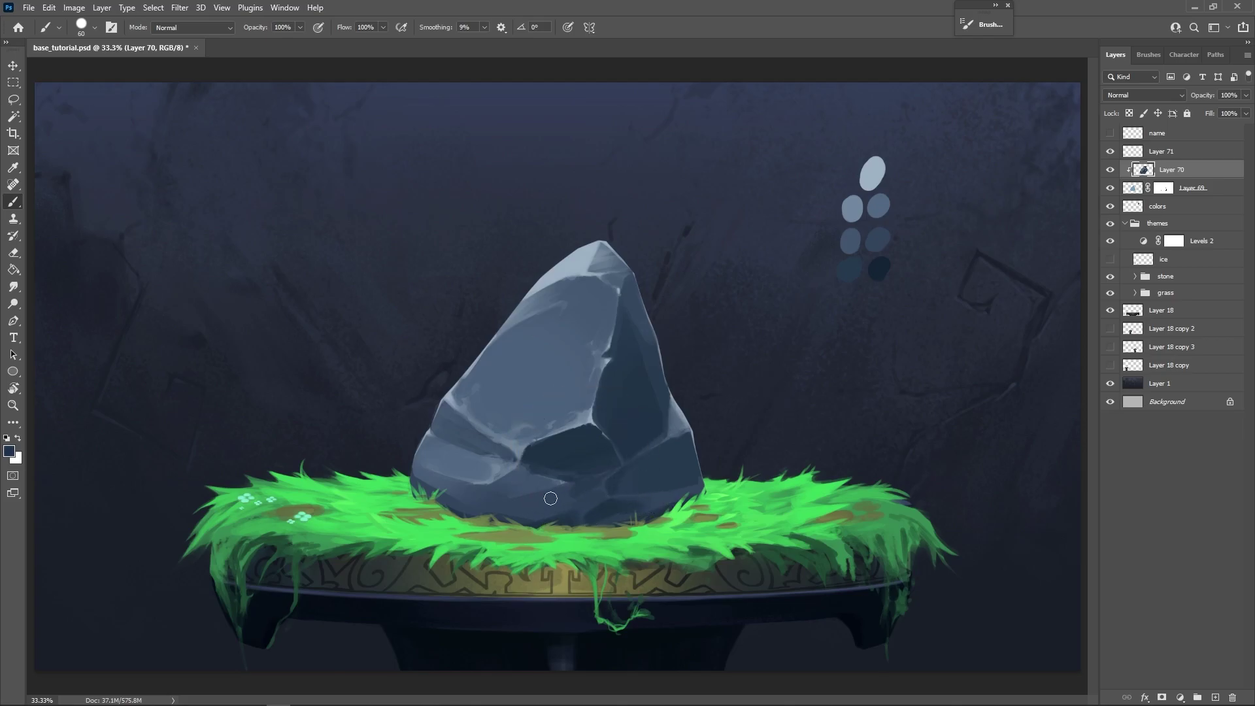
pyautogui.press('[')
pyautogui.press('[')
pyautogui.press('[')
pyautogui.moveTo(545, 496); pyautogui.dragTo(487, 509)
pyautogui.press('[')
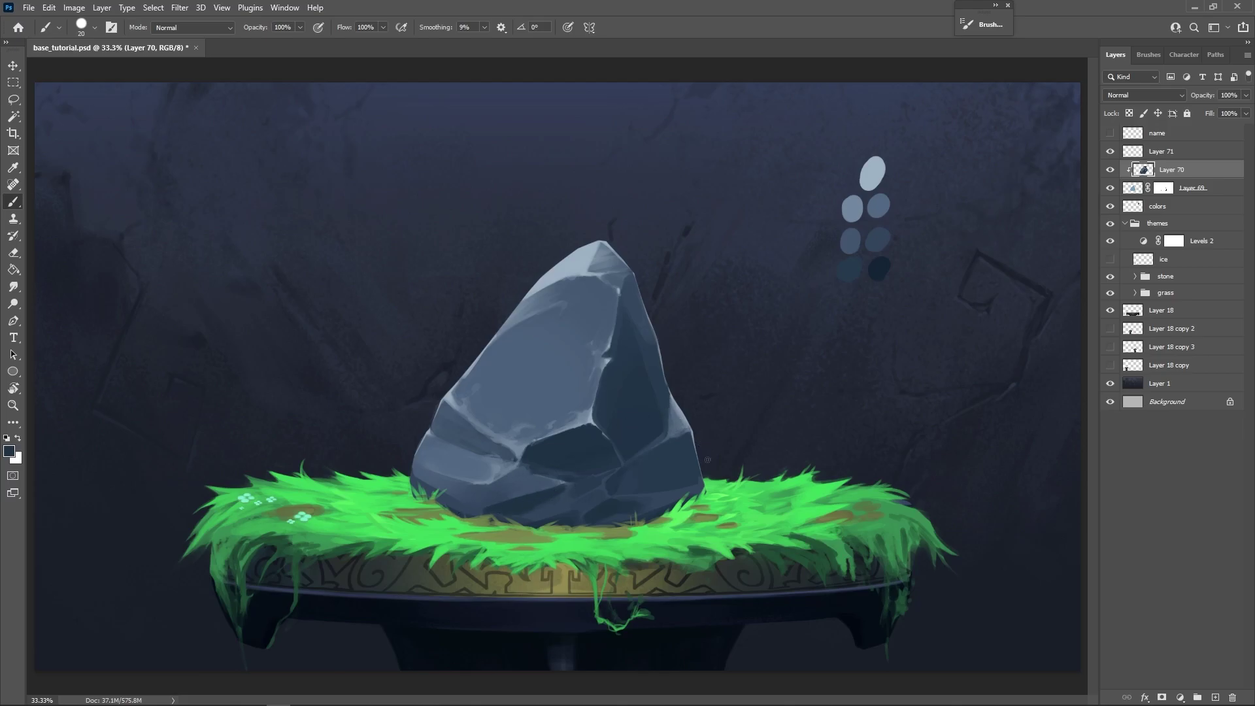
# Try a dark vertical crack from the central facet down to the grass, and undo it.
pyautogui.hotkey('ctrl', 'z')
pyautogui.moveTo(527, 470)
pyautogui.mouseDown()
pyautogui.moveTo(565, 482)
pyautogui.moveTo(567, 512)
pyautogui.mouseUp()
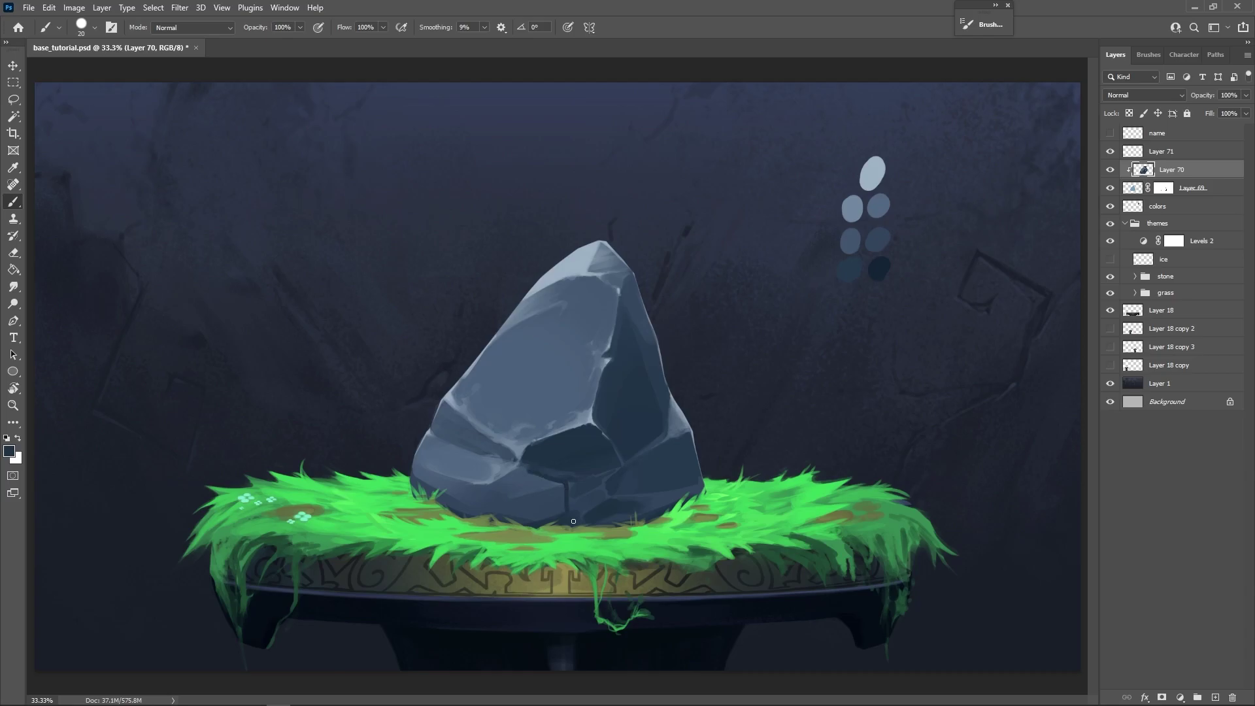
pyautogui.hotkey('ctrl', 'z')
pyautogui.hotkey('ctrl', 'z')
# Paint slanted dark plane breaks in the middle of the stone's base, between the central facet and the grass.
pyautogui.moveTo(528, 500)
pyautogui.mouseDown()
pyautogui.moveTo(503, 504)
pyautogui.moveTo(544, 501)
pyautogui.moveTo(527, 516)
pyautogui.moveTo(547, 503)
pyautogui.mouseUp()
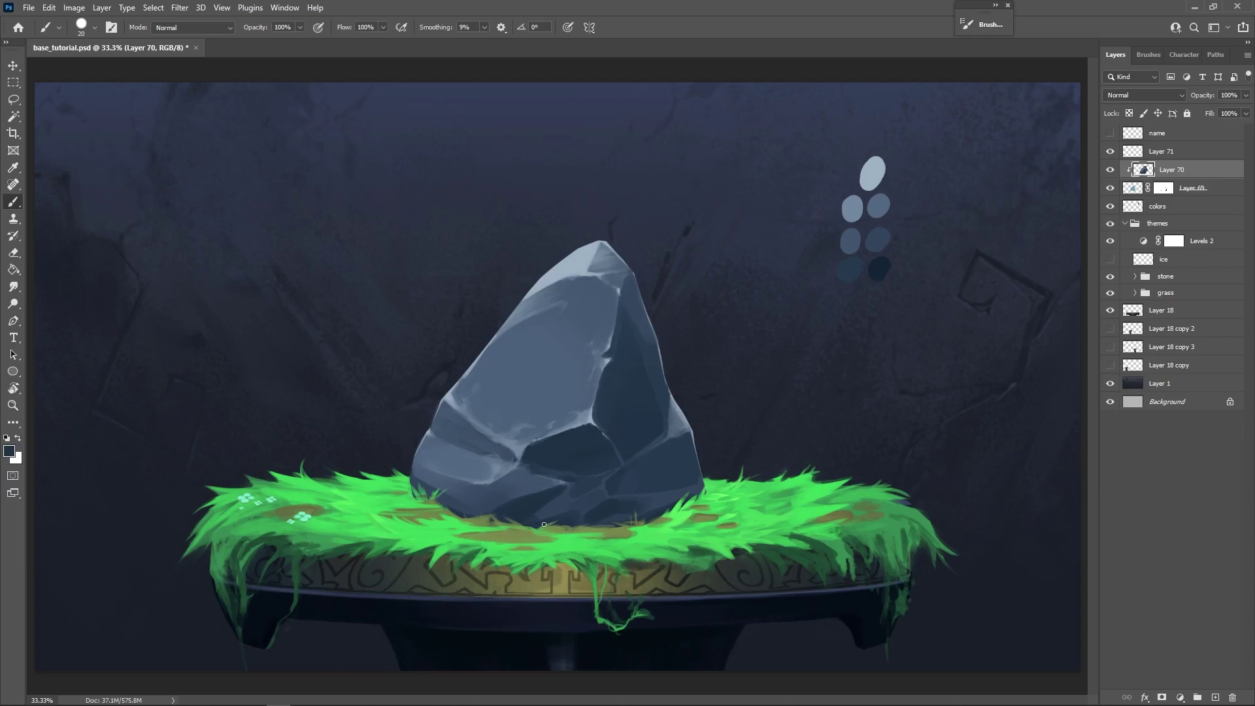
# Touch up the dark plane edges above the central facet and at the stone's base with a finer brush.
pyautogui.press(']')
pyautogui.press('[')
pyautogui.press(']')
pyautogui.press(']')
pyautogui.press(']')
pyautogui.press(']')
pyautogui.press(']')
pyautogui.press(']')
pyautogui.press(']')
pyautogui.press('[')
pyautogui.press('[')
pyautogui.press('[')
pyautogui.press('[')
pyautogui.press('[')
# Add a new layer above the stone's shading and pick the darkest navy palette swatch with a larger brush.
pyautogui.press('[')
pyautogui.press('[')
pyautogui.press('[')
pyautogui.keyDown('alt'); pyautogui.click(609, 406); pyautogui.keyUp('alt')
pyautogui.keyDown('alt'); pyautogui.click(541, 490); pyautogui.keyUp('alt')
pyautogui.press(']')
pyautogui.press(']')
pyautogui.click(1215, 697)
pyautogui.press('[')
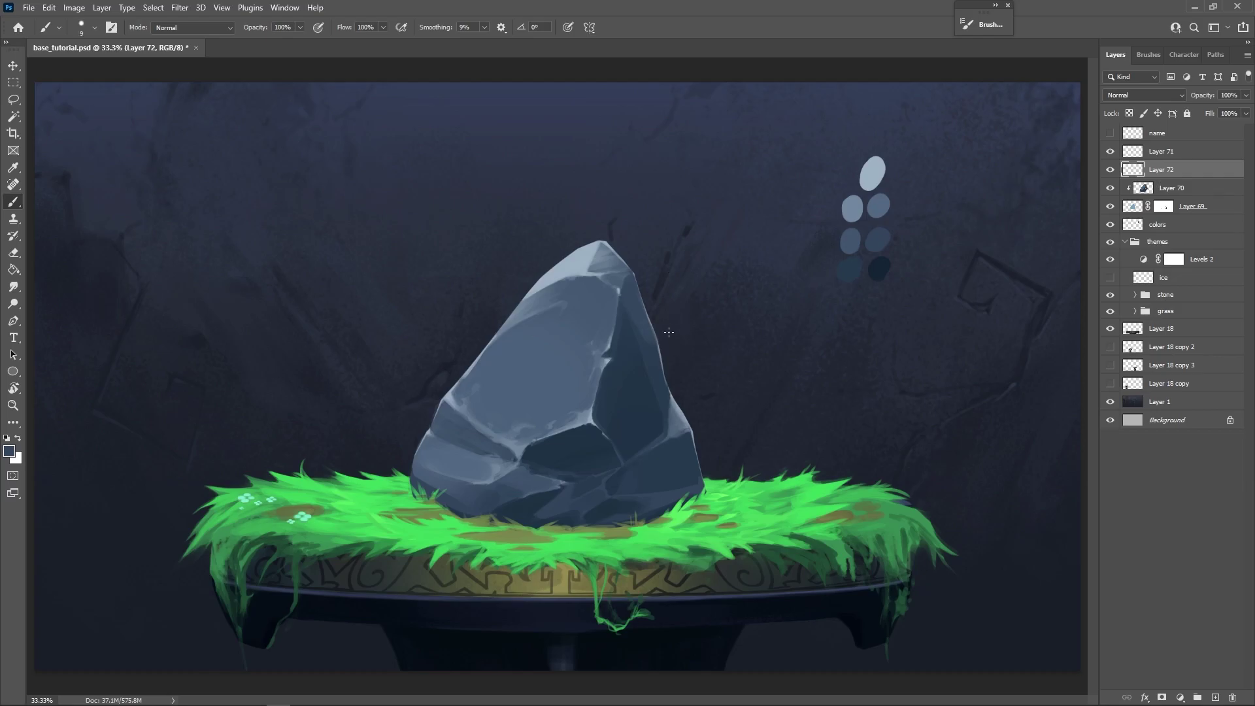
pyautogui.press(']')
pyautogui.press(']')
pyautogui.keyDown('alt'); pyautogui.click(880, 272); pyautogui.keyUp('alt')
pyautogui.press(']')
pyautogui.press(']')
pyautogui.press(']')
# Paint a dark hooked rune with a center dot on the stone's large left plane.
pyautogui.moveTo(530, 384)
pyautogui.mouseDown()
pyautogui.moveTo(531, 344)
pyautogui.moveTo(564, 313)
pyautogui.moveTo(575, 337)
pyautogui.moveTo(564, 350)
pyautogui.moveTo(555, 338)
pyautogui.mouseUp()
pyautogui.hotkey('ctrl', 'z')
pyautogui.press(']')
pyautogui.hotkey('ctrl', 'z')
pyautogui.moveTo(523, 394)
pyautogui.mouseDown()
pyautogui.moveTo(511, 356)
pyautogui.moveTo(548, 320)
pyautogui.moveTo(566, 361)
pyautogui.moveTo(539, 362)
pyautogui.mouseUp()
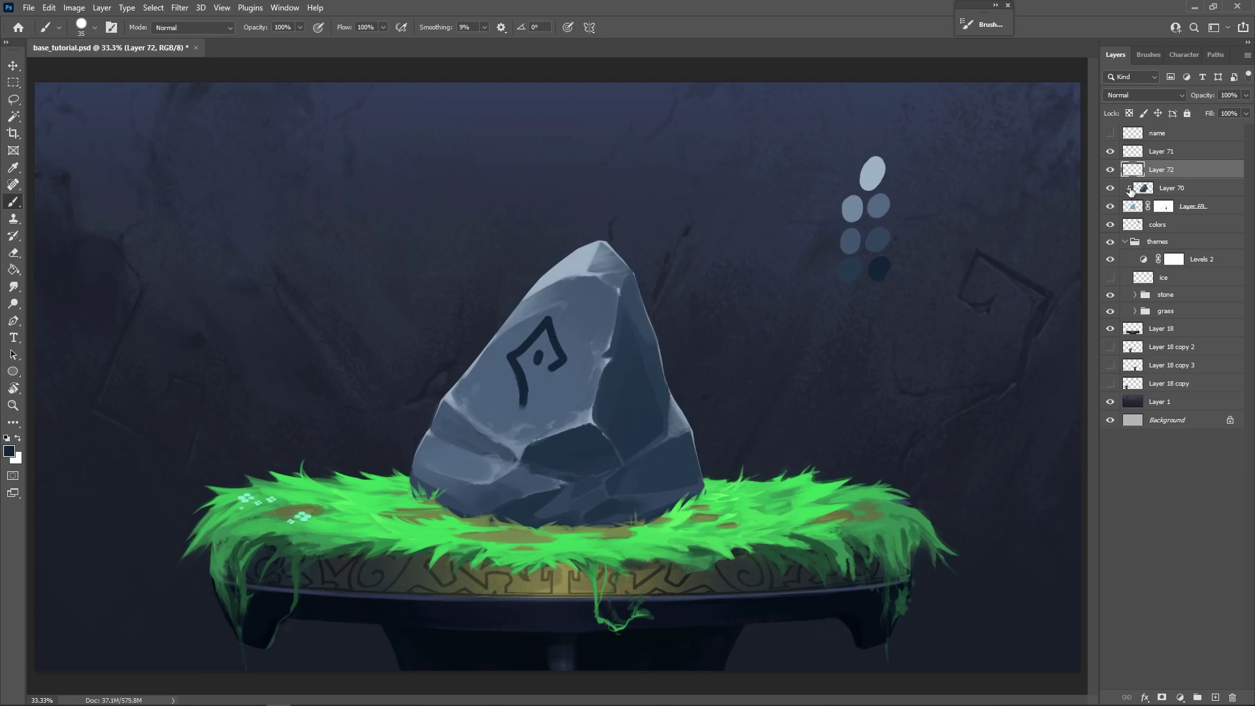
pyautogui.click(1109, 171)
pyautogui.click(1109, 171)
pyautogui.moveTo(533, 413)
pyautogui.mouseDown()
pyautogui.moveTo(578, 418)
pyautogui.moveTo(534, 509)
pyautogui.moveTo(620, 375)
pyautogui.moveTo(600, 282)
pyautogui.moveTo(478, 460)
pyautogui.moveTo(520, 515)
pyautogui.moveTo(495, 354)
pyautogui.moveTo(758, 303)
pyautogui.moveTo(421, 347)
pyautogui.moveTo(372, 281)
pyautogui.mouseUp()
pyautogui.moveTo(451, 197)
pyautogui.mouseDown()
pyautogui.moveTo(430, 348)
pyautogui.moveTo(635, 437)
pyautogui.moveTo(716, 531)
pyautogui.mouseUp()
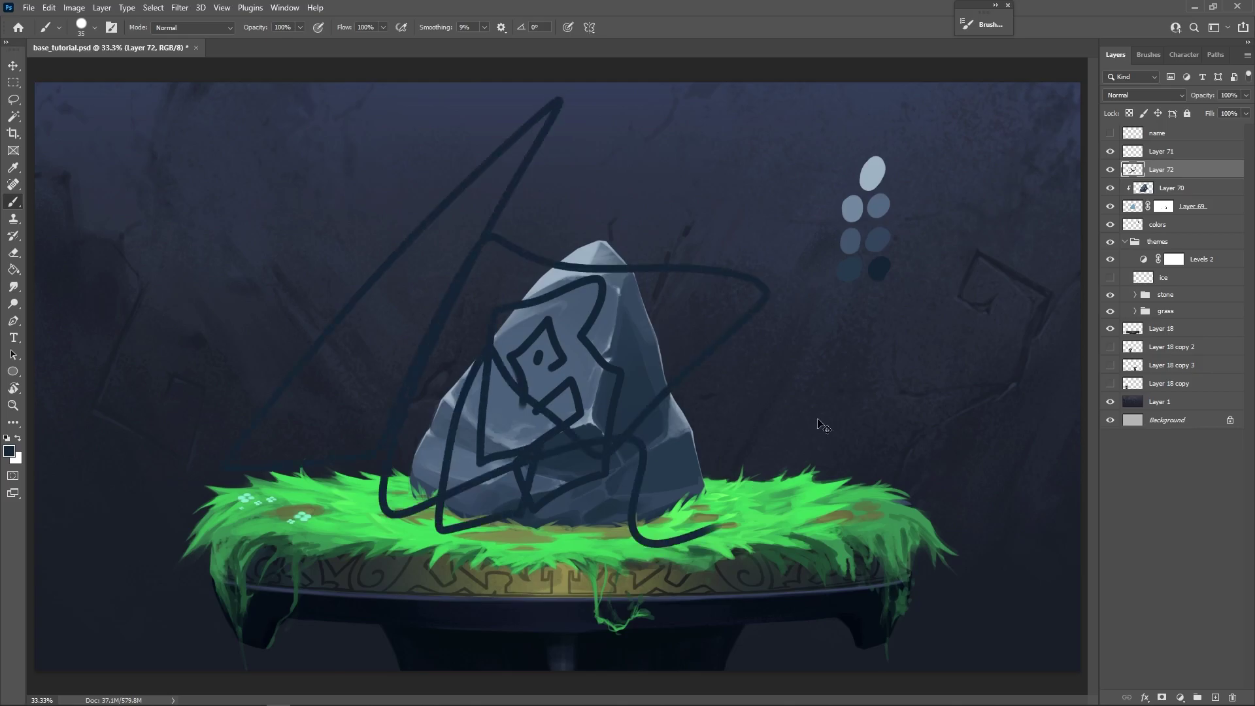
pyautogui.hotkey('ctrl', 'z')
# Refine the rune's left strokes and corner with a smaller brush, using blue-gray sampled from the stone to trim their edges.
pyautogui.keyDown('alt'); pyautogui.click(508, 378); pyautogui.keyUp('alt')
pyautogui.press('[')
pyautogui.press('[')
pyautogui.keyDown('alt'); pyautogui.click(531, 400); pyautogui.keyUp('alt')
pyautogui.moveTo(508, 361)
pyautogui.mouseDown()
pyautogui.moveTo(517, 404)
pyautogui.moveTo(526, 370)
pyautogui.moveTo(523, 388)
pyautogui.mouseUp()
pyautogui.keyDown('alt'); pyautogui.click(517, 360); pyautogui.keyUp('alt')
pyautogui.keyDown('alt'); pyautogui.click(509, 405); pyautogui.keyUp('alt')
pyautogui.moveTo(505, 359); pyautogui.dragTo(515, 386)
pyautogui.keyDown('alt'); pyautogui.click(506, 359); pyautogui.keyUp('alt')
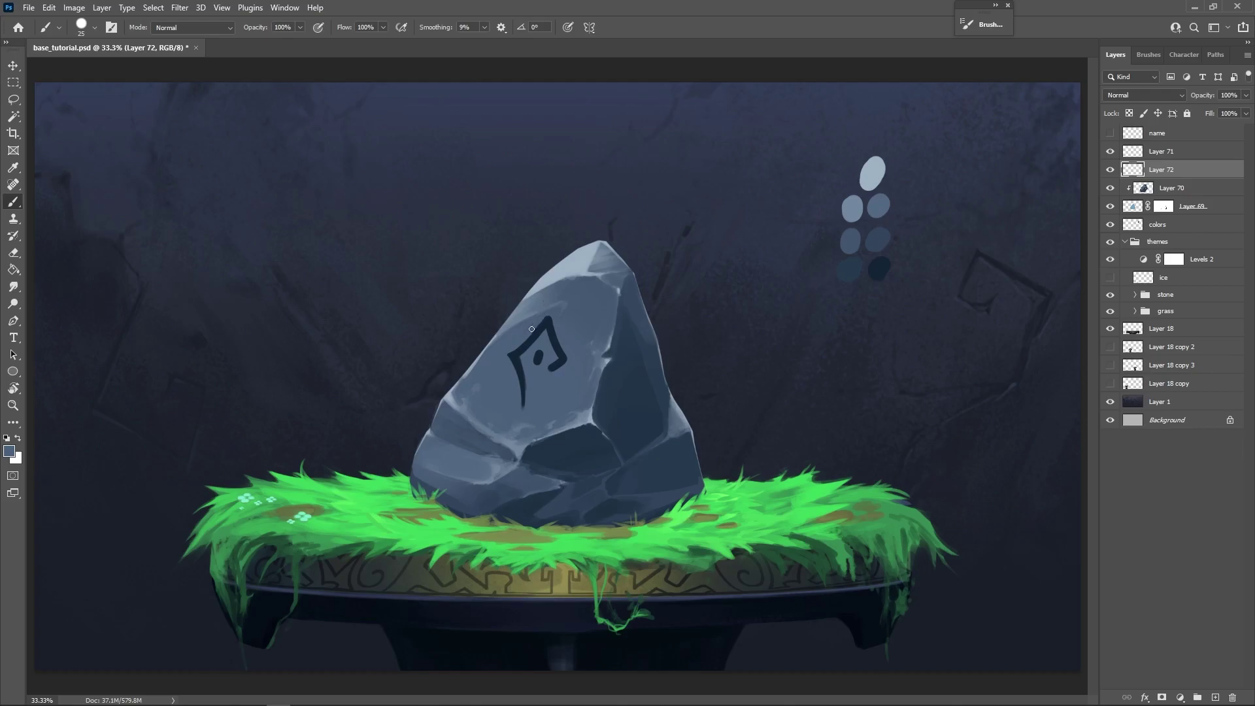
# Erase along the rune's edges to thin its strokes, sharpen the corners and taper the lower stem.
pyautogui.press('e')
pyautogui.press('[')
pyautogui.press('[')
pyautogui.press('[')
pyautogui.press('[')
pyautogui.press('[')
pyautogui.press('[')
pyautogui.press('[')
pyautogui.moveTo(513, 347); pyautogui.dragTo(549, 300)
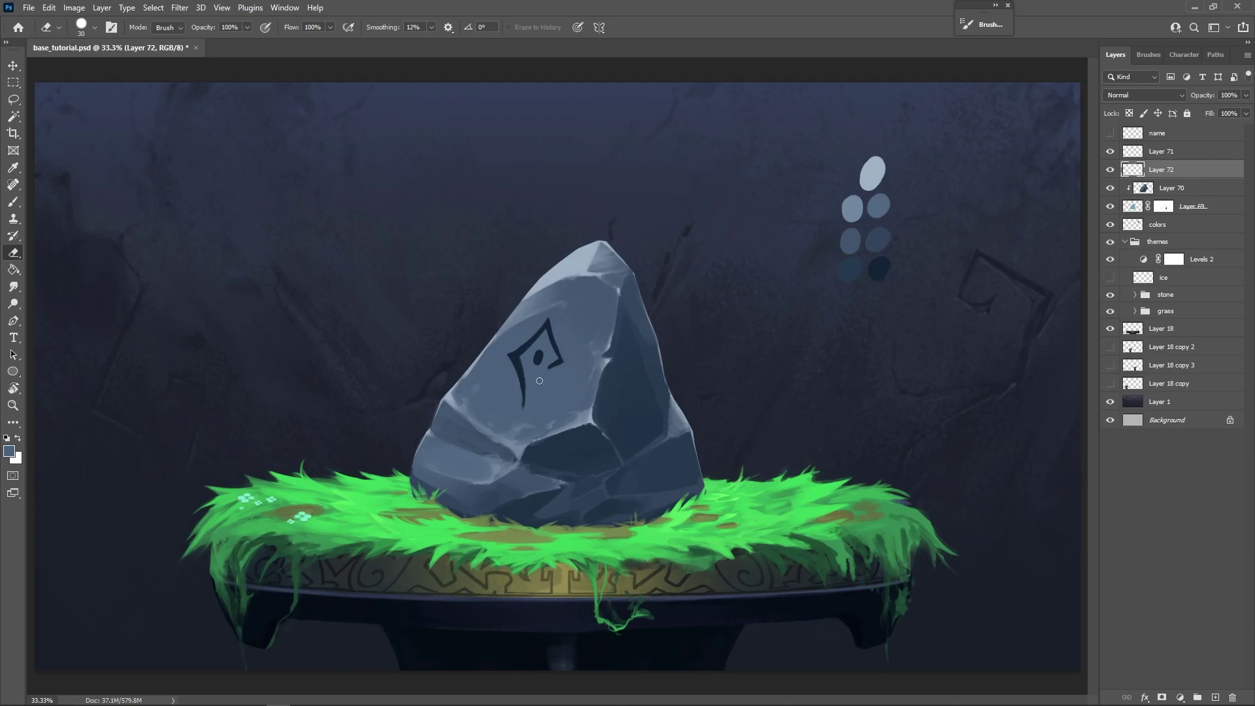
pyautogui.moveTo(547, 358)
pyautogui.mouseDown()
pyautogui.moveTo(686, 430)
pyautogui.moveTo(636, 418)
pyautogui.moveTo(497, 341)
pyautogui.moveTo(522, 416)
pyautogui.mouseUp()
pyautogui.press('b')
pyautogui.press('[')
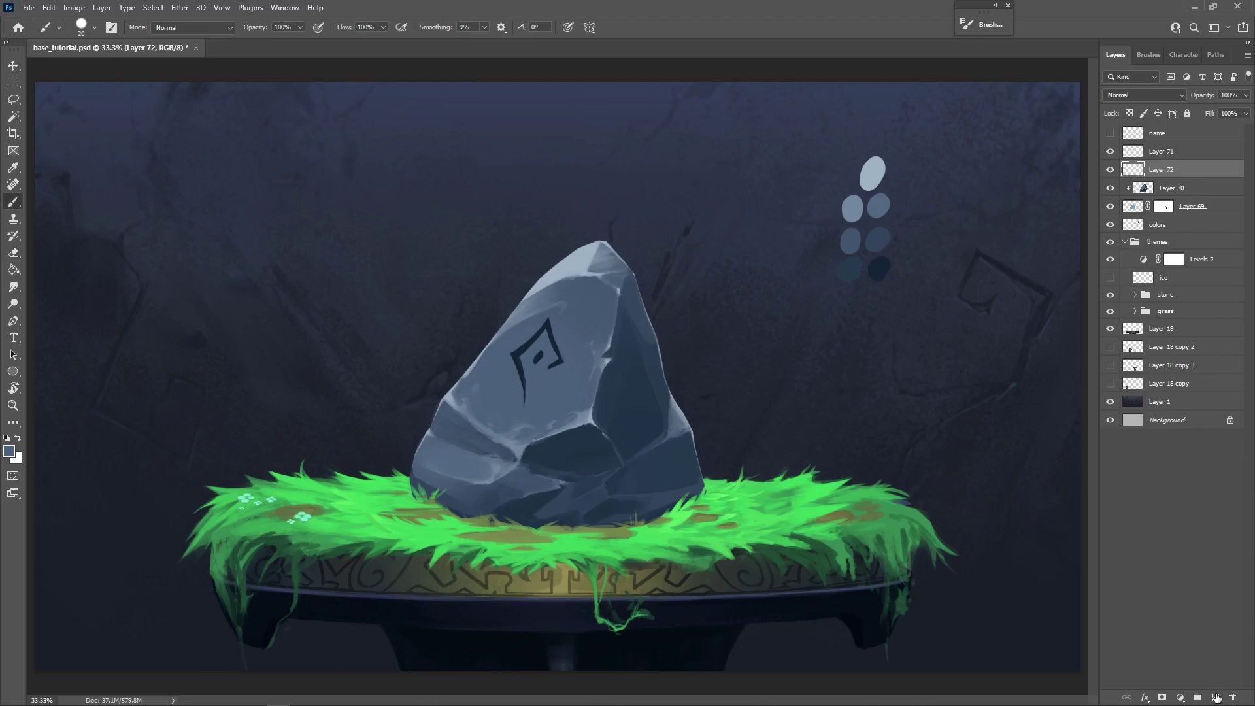
# Add another layer above the rune and set the foreground color to bright cyan 3efbfd.
pyautogui.hotkey('ctrl', 'shift', 'alt', 'n')
pyautogui.click(9, 451)
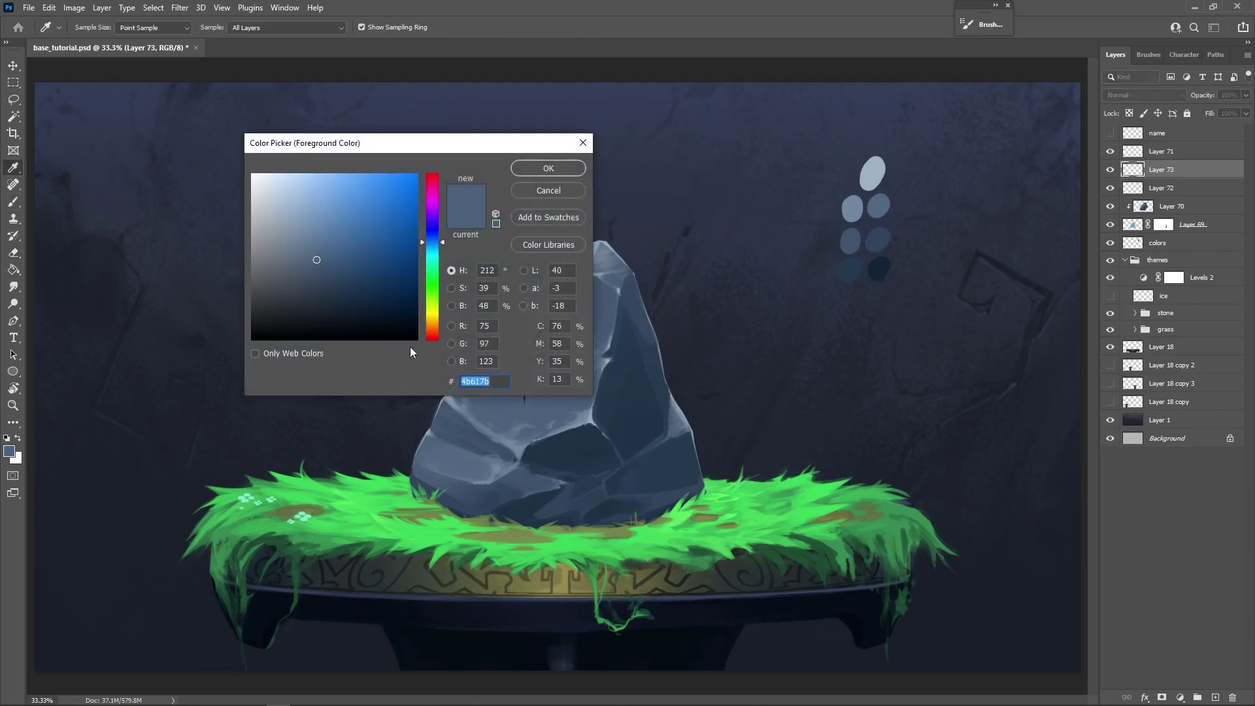
pyautogui.click(438, 257)
pyautogui.click(377, 174)
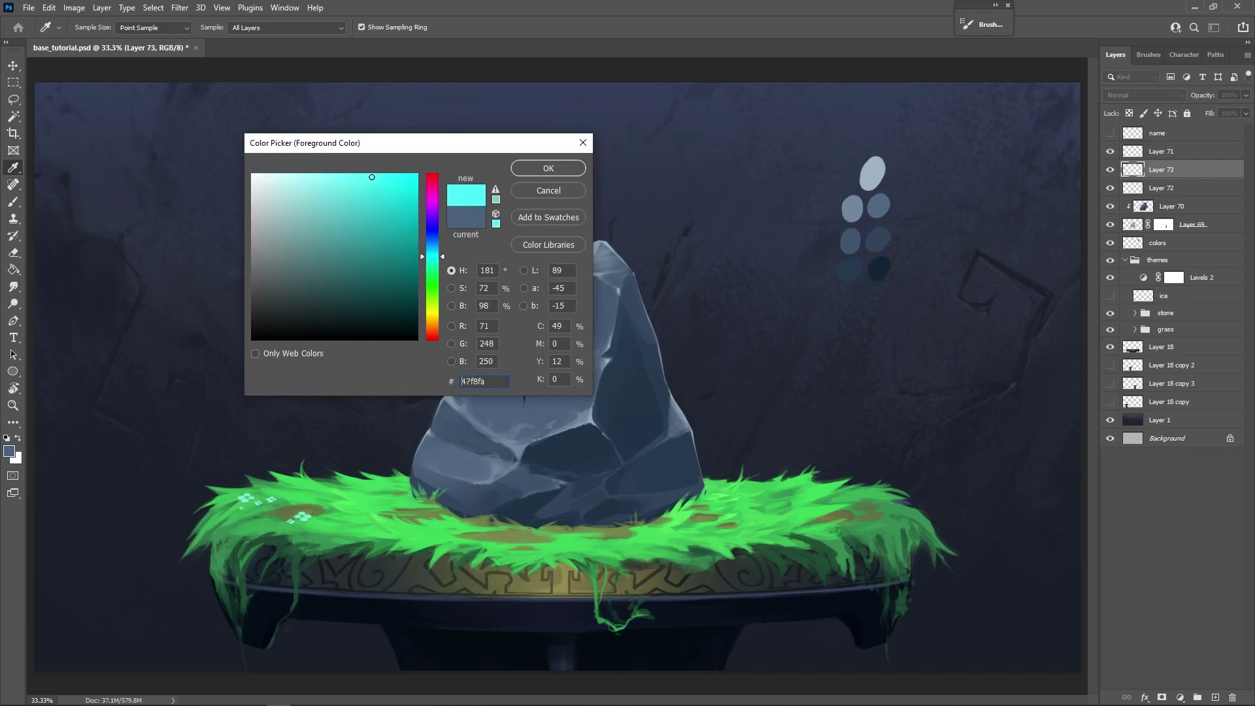
pyautogui.click(548, 169)
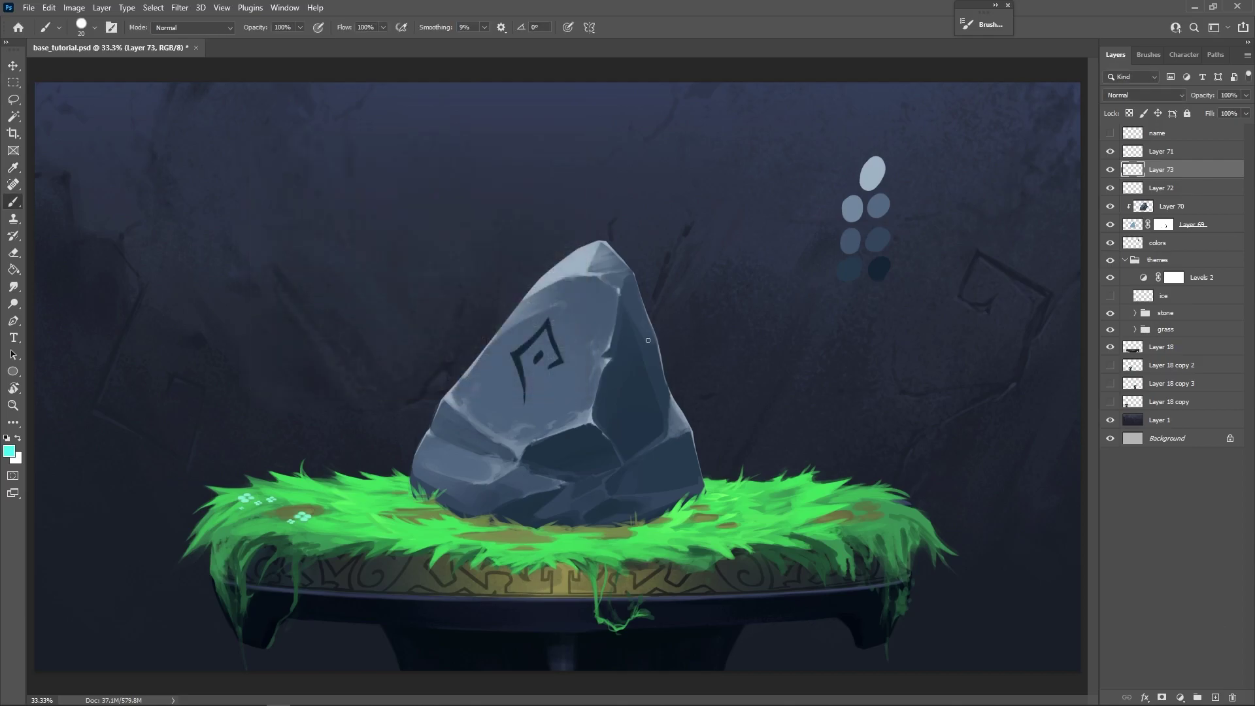
pyautogui.press('[')
pyautogui.moveTo(538, 356); pyautogui.dragTo(338, 228)
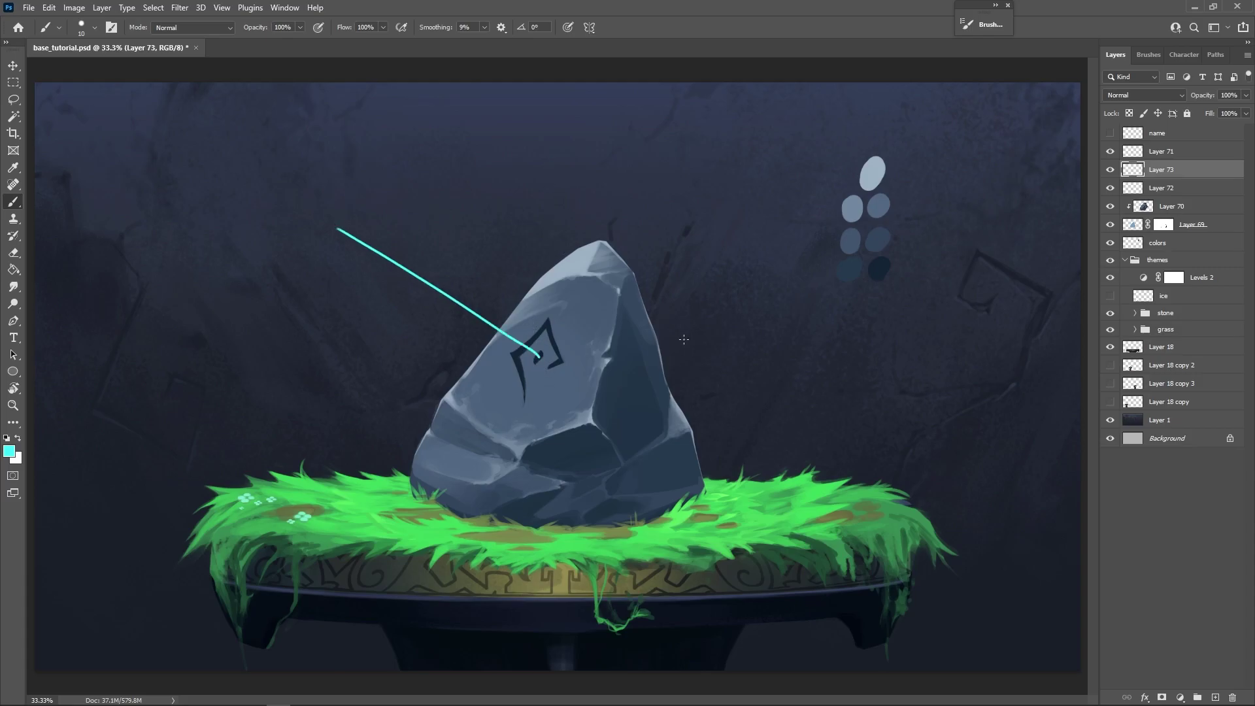
pyautogui.hotkey('ctrl', 'z')
pyautogui.press(']')
pyautogui.moveTo(536, 360); pyautogui.dragTo(545, 352)
pyautogui.hotkey('ctrl', 'z')
# Paint thin cyan lines inside the rune's dot and arms, and trim the left stroke with the eraser.
pyautogui.press('[')
pyautogui.moveTo(538, 360); pyautogui.dragTo(542, 356)
pyautogui.moveTo(521, 356)
pyautogui.mouseDown()
pyautogui.moveTo(549, 323)
pyautogui.moveTo(513, 353)
pyautogui.moveTo(522, 380)
pyautogui.moveTo(520, 367)
pyautogui.moveTo(556, 357)
pyautogui.moveTo(553, 309)
pyautogui.moveTo(550, 367)
pyautogui.mouseUp()
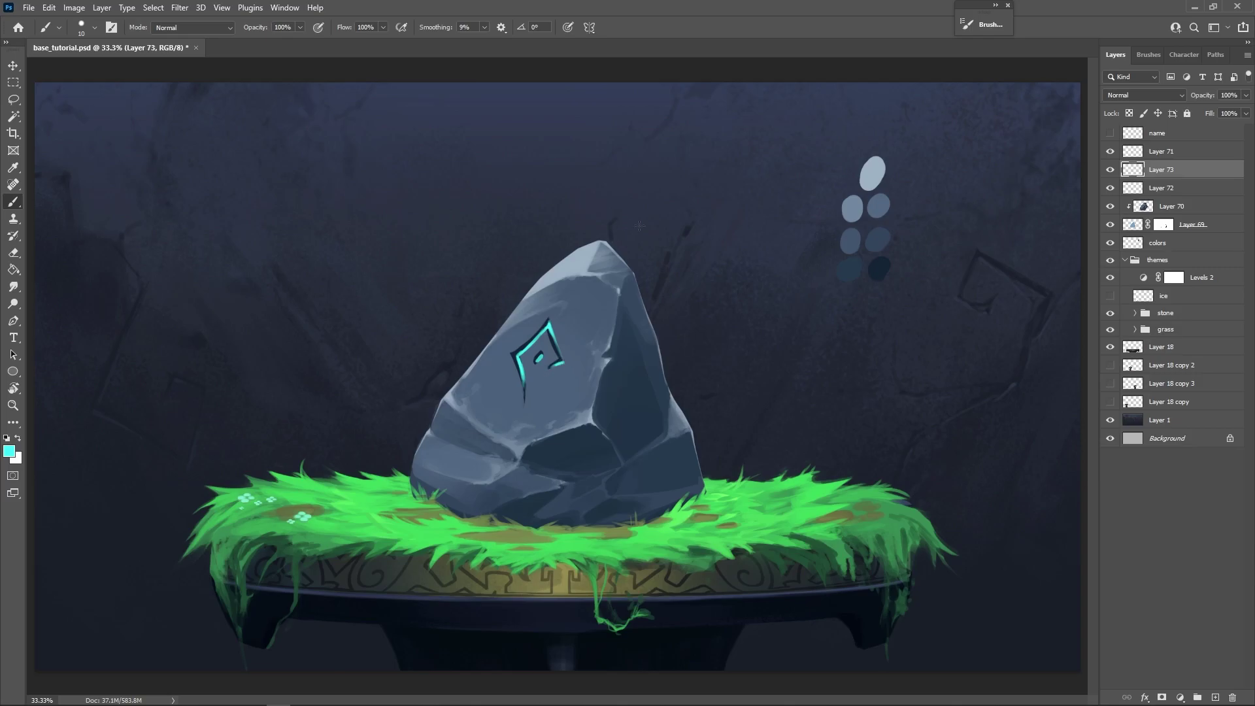
pyautogui.moveTo(521, 370); pyautogui.dragTo(522, 373)
pyautogui.press('e')
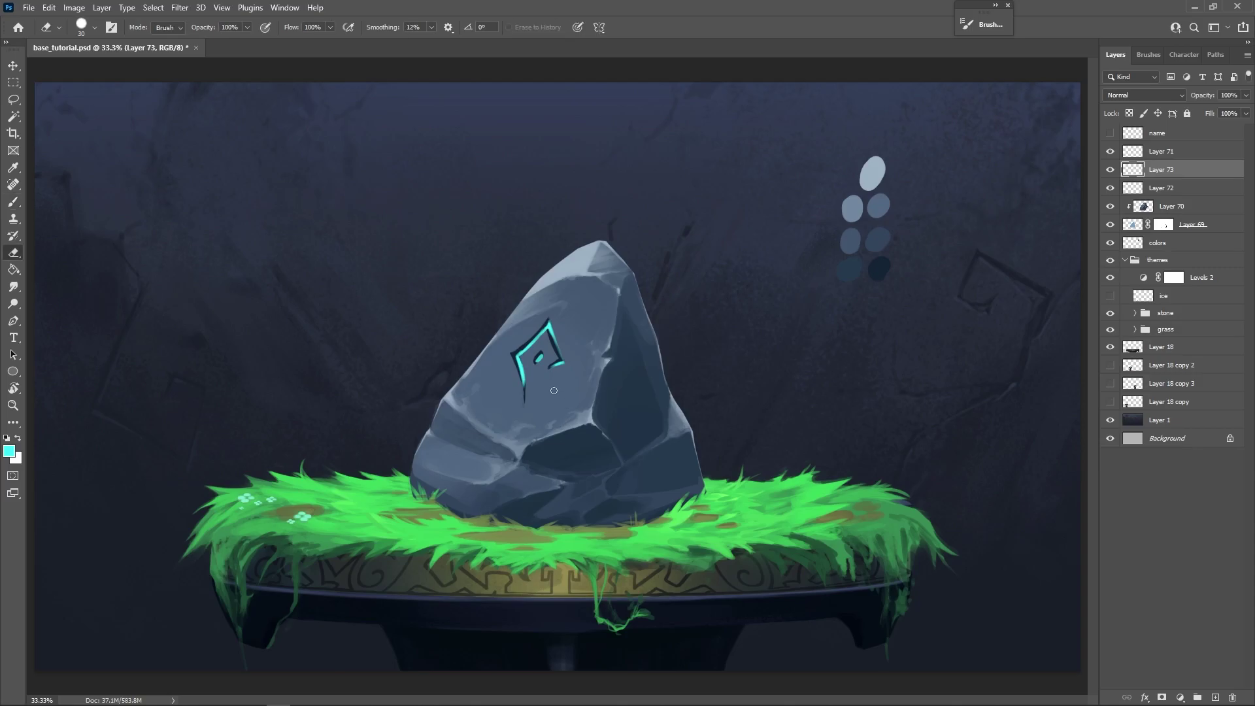
pyautogui.moveTo(513, 350); pyautogui.dragTo(529, 396)
pyautogui.press('b')
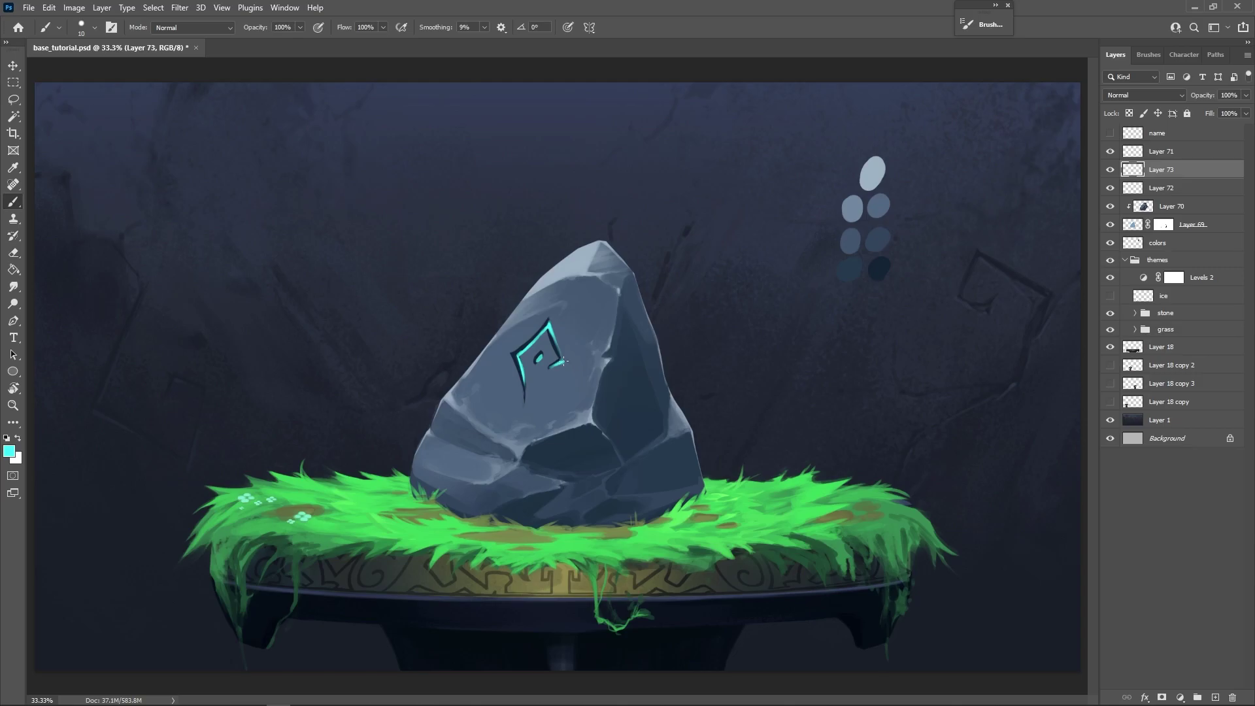
# Extend the cyan lines down the rune's right hook and left stem, leaving dark carved edges.
pyautogui.moveTo(552, 331); pyautogui.dragTo(554, 339)
pyautogui.press('e')
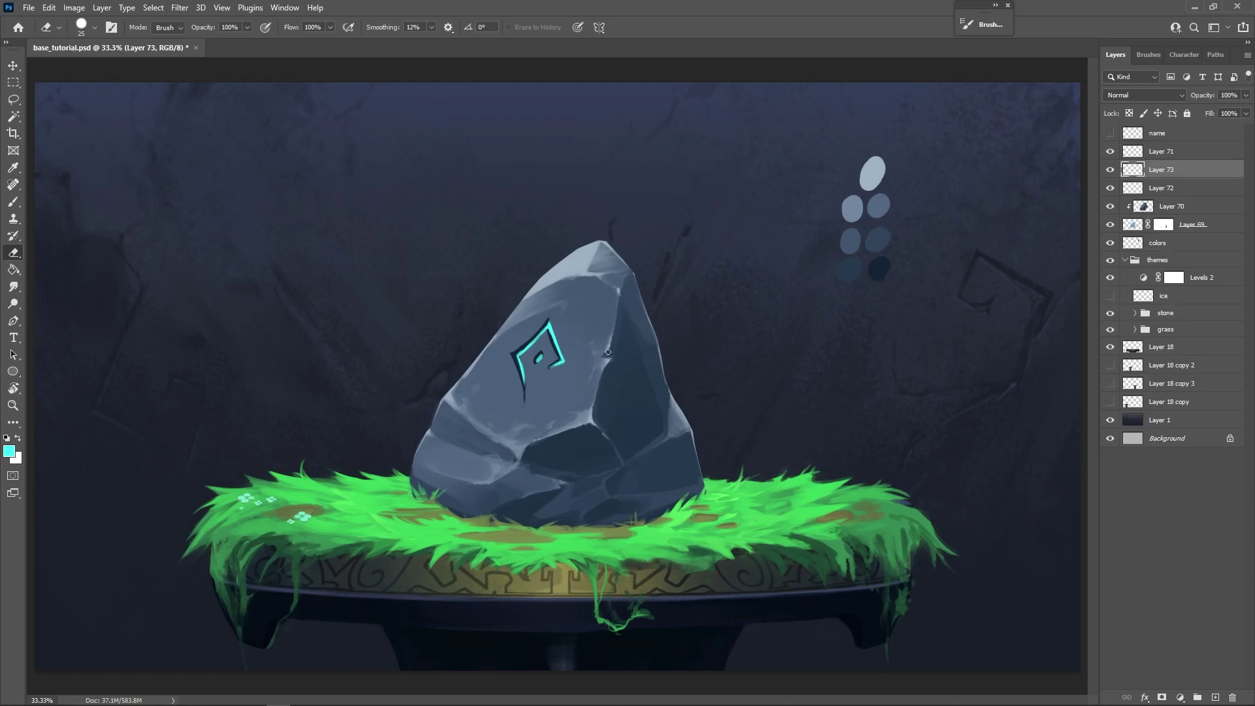
pyautogui.press('b')
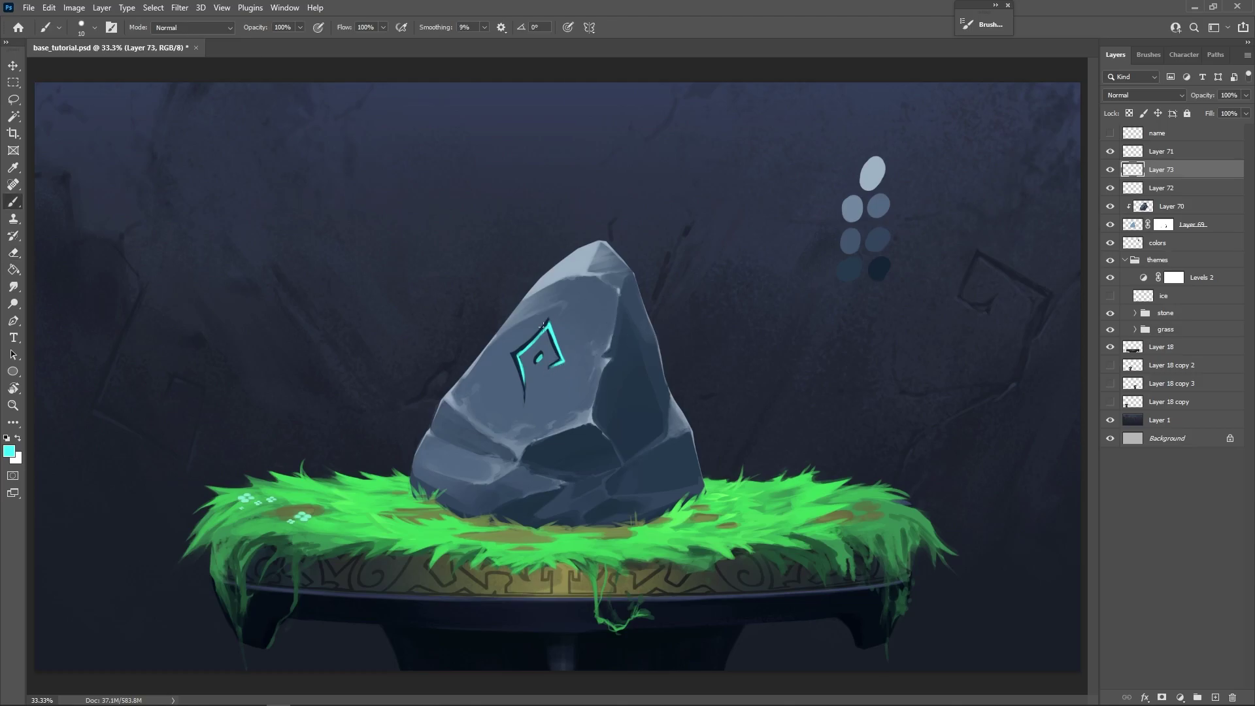
pyautogui.moveTo(522, 372); pyautogui.dragTo(524, 383)
pyautogui.press('e')
pyautogui.press('b')
# Add a new layer for the glow and choose a soft round brush enlarged to 200 px.
pyautogui.click(1214, 697)
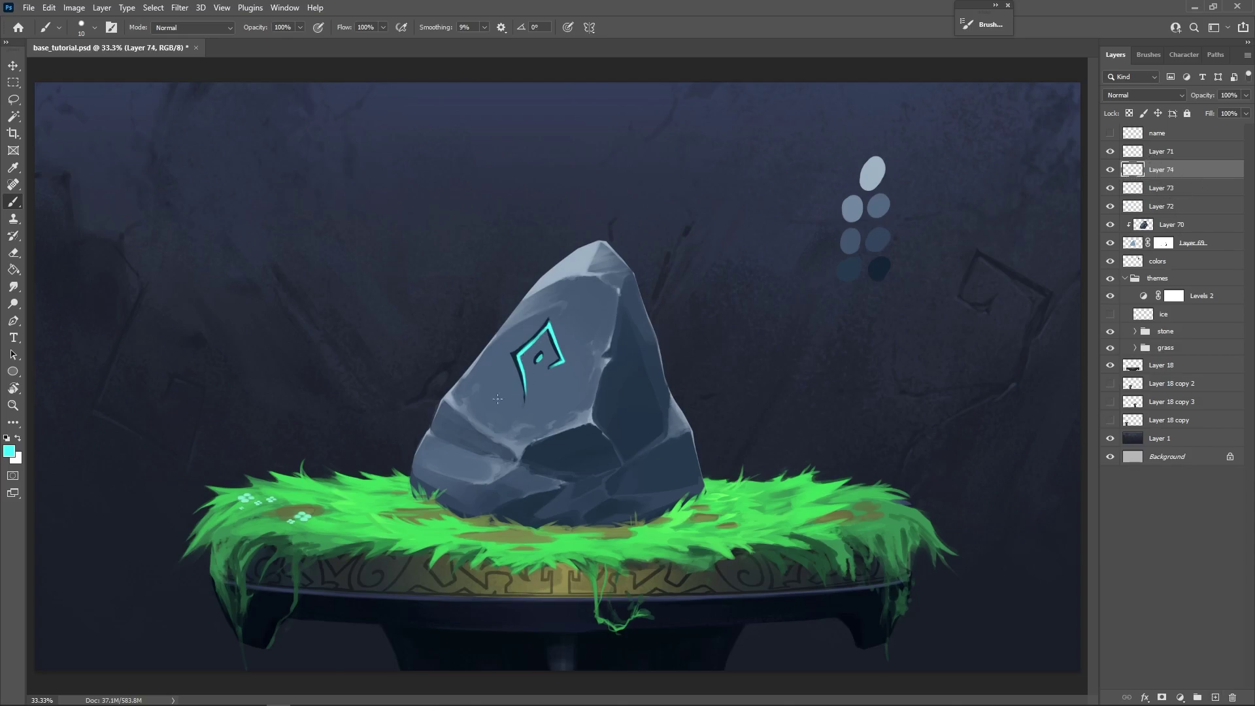
pyautogui.rightClick(504, 397)
pyautogui.click(612, 451)
pyautogui.click(823, 150)
pyautogui.press(']')
pyautogui.press(']')
pyautogui.press(']')
pyautogui.press(']')
pyautogui.press(']')
pyautogui.press(']')
pyautogui.press(']')
pyautogui.press(']')
pyautogui.press(']')
pyautogui.press(']')
pyautogui.press(']')
pyautogui.press(']')
pyautogui.press(']')
pyautogui.press(']')
pyautogui.press(']')
pyautogui.press(']')
pyautogui.press(']')
# Try soft cyan blobs beside the stone at reduced and full brush flow, and undo them.
pyautogui.moveTo(346, 29)
pyautogui.mouseDown()
pyautogui.moveTo(323, 51)
pyautogui.moveTo(233, 49)
pyautogui.mouseUp()
pyautogui.moveTo(397, 260)
pyautogui.mouseDown()
pyautogui.moveTo(364, 234)
pyautogui.moveTo(433, 211)
pyautogui.moveTo(390, 285)
pyautogui.moveTo(360, 293)
pyautogui.moveTo(419, 199)
pyautogui.moveTo(402, 214)
pyautogui.moveTo(398, 263)
pyautogui.moveTo(390, 291)
pyautogui.mouseUp()
pyautogui.hotkey('ctrl', 'z')
pyautogui.hotkey('ctrl', 'z')
pyautogui.moveTo(346, 28); pyautogui.dragTo(472, 52)
pyautogui.press('0')
pyautogui.moveTo(360, 286)
pyautogui.mouseDown()
pyautogui.moveTo(366, 249)
pyautogui.moveTo(347, 307)
pyautogui.moveTo(385, 262)
pyautogui.moveTo(428, 256)
pyautogui.mouseUp()
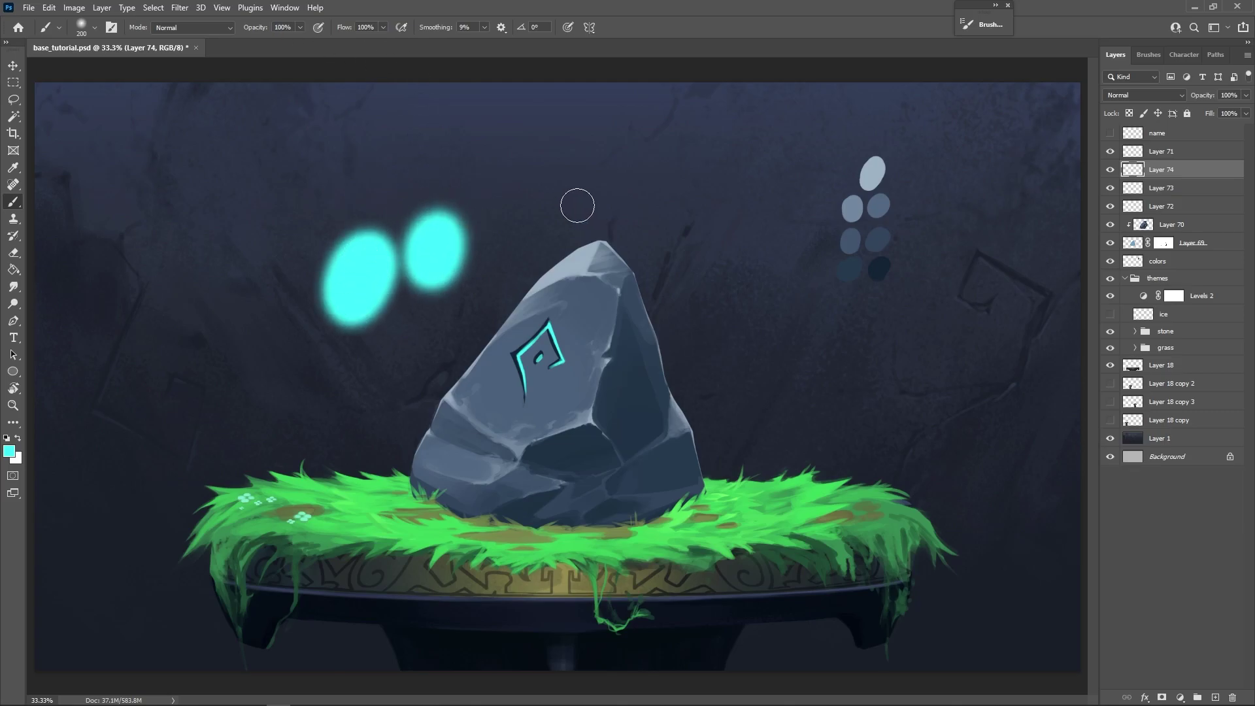
pyautogui.hotkey('ctrl', 'z')
pyautogui.hotkey('ctrl', 'z')
# Test the soft brush at 29% flow with a cyan blob on the background, and undo it.
pyautogui.moveTo(345, 27); pyautogui.dragTo(298, 62)
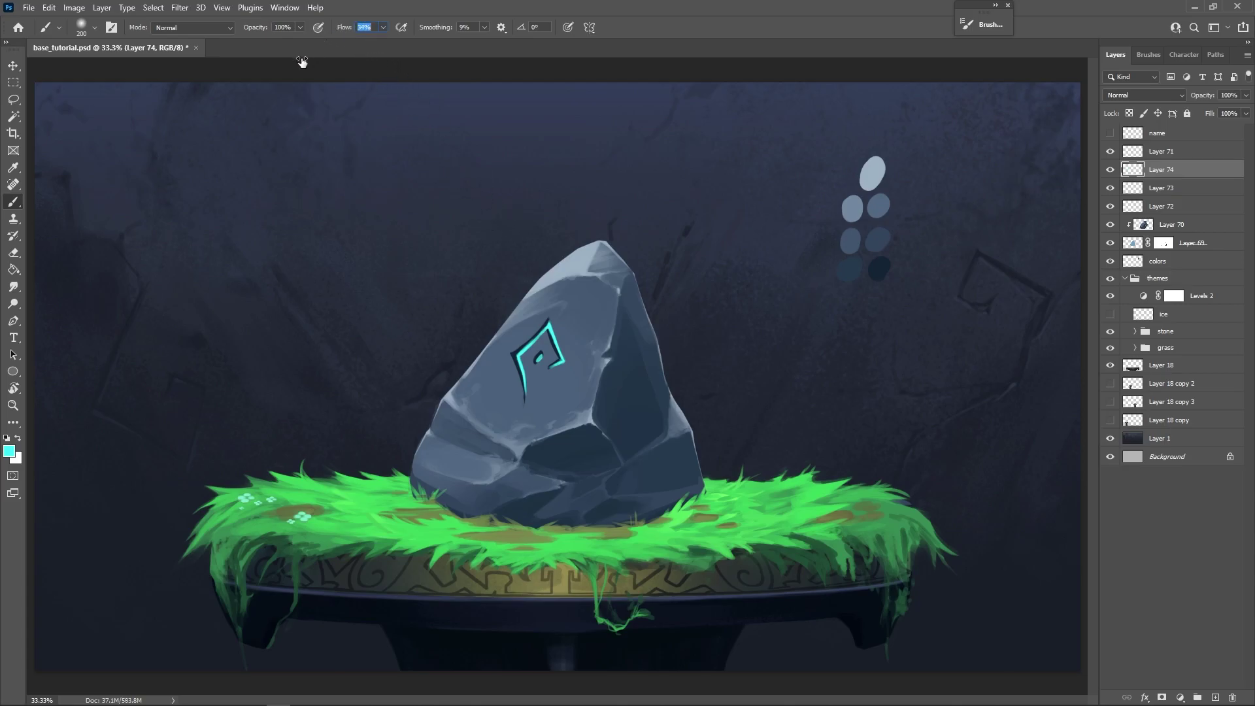
pyautogui.moveTo(313, 224)
pyautogui.mouseDown()
pyautogui.moveTo(316, 202)
pyautogui.moveTo(330, 216)
pyautogui.moveTo(322, 190)
pyautogui.moveTo(315, 209)
pyautogui.moveTo(295, 205)
pyautogui.mouseUp()
pyautogui.hotkey('ctrl', 'z')
pyautogui.moveTo(408, 230)
pyautogui.mouseDown()
pyautogui.moveTo(410, 208)
pyautogui.moveTo(399, 223)
pyautogui.mouseUp()
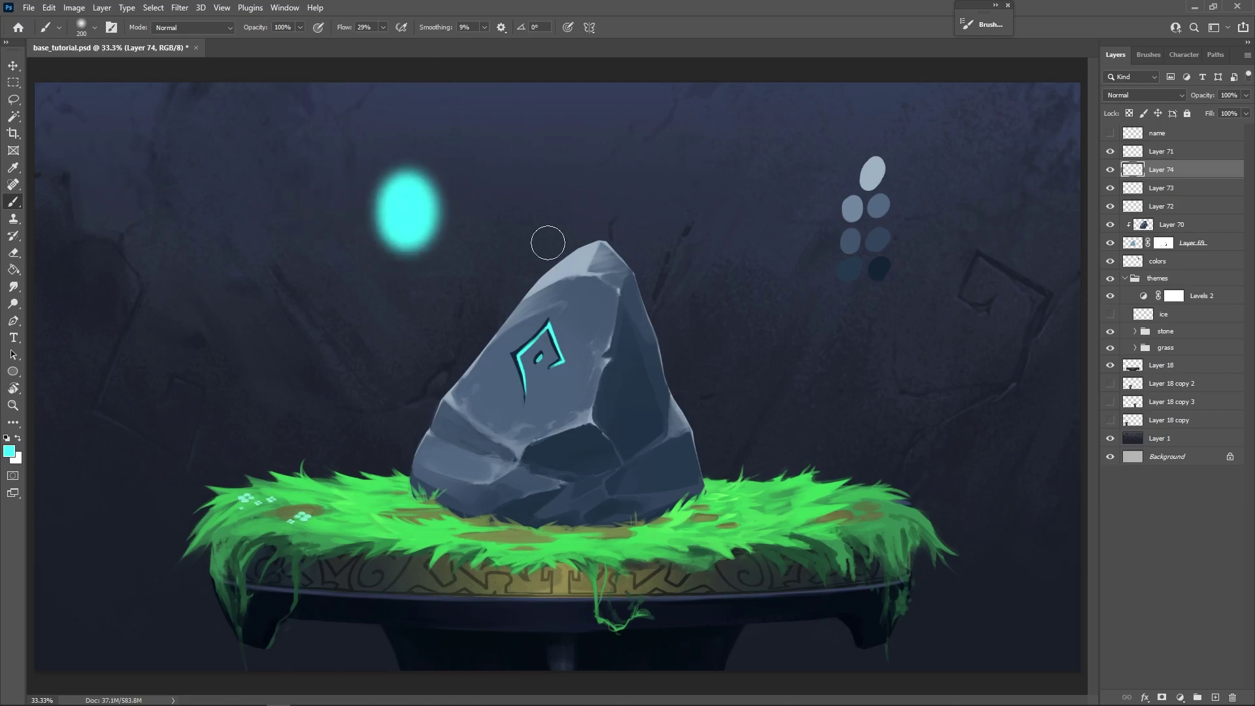
pyautogui.hotkey('ctrl', 'z')
# Test the soft brush at 100% flow and 46% opacity with overlapping cyan strokes, and undo them.
pyautogui.moveTo(344, 28); pyautogui.dragTo(400, 51)
pyautogui.moveTo(266, 28); pyautogui.dragTo(234, 44)
pyautogui.moveTo(356, 235)
pyautogui.mouseDown()
pyautogui.moveTo(350, 209)
pyautogui.moveTo(334, 209)
pyautogui.moveTo(366, 196)
pyautogui.moveTo(346, 183)
pyautogui.moveTo(362, 219)
pyautogui.mouseUp()
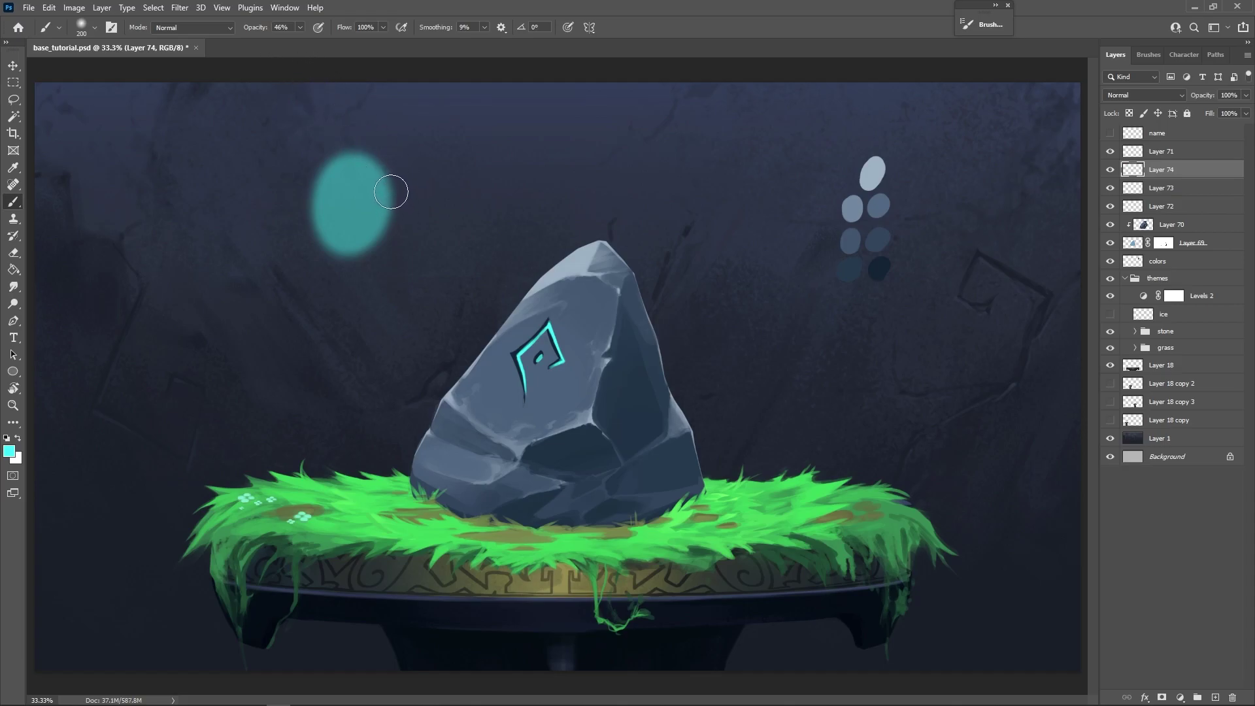
pyautogui.moveTo(353, 206); pyautogui.dragTo(353, 196)
pyautogui.hotkey('ctrl', 'z')
pyautogui.hotkey('ctrl', 'z')
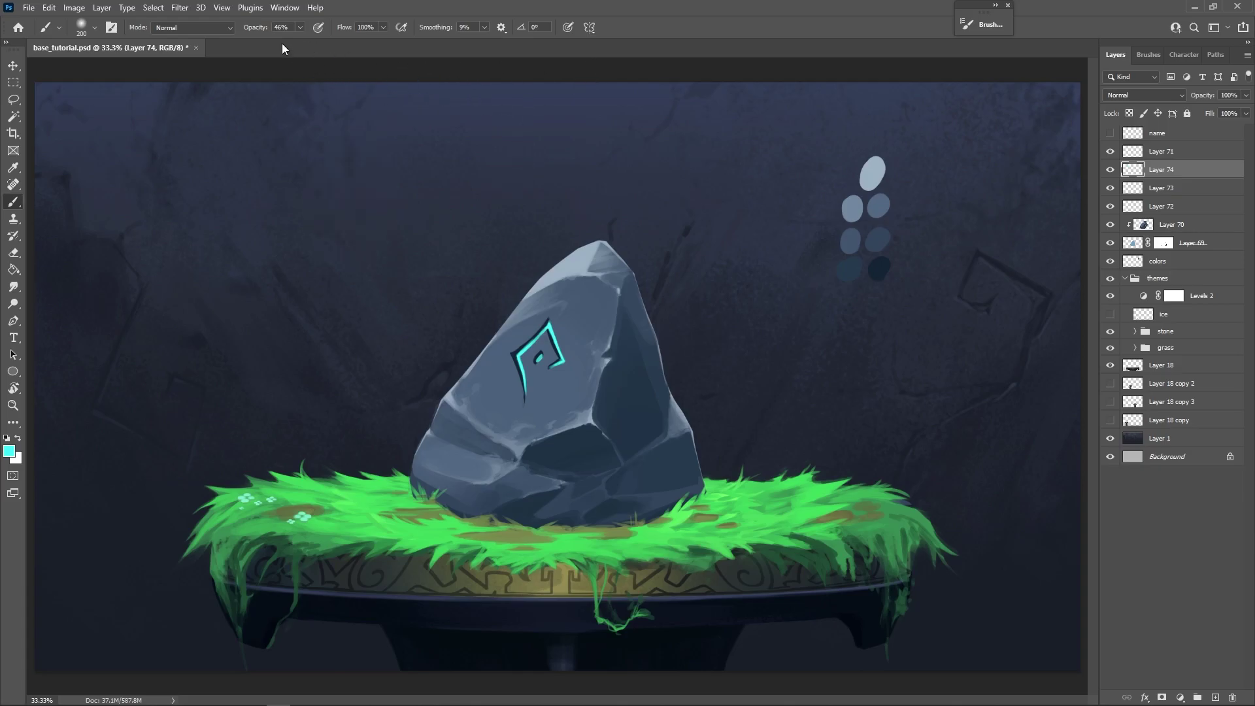
# Set the brush to 100% opacity and 48% flow, turn on pen pressure for size, and enlarge it to 500 px.
pyautogui.hotkey('shift', '4')
pyautogui.hotkey('shift', '8')
pyautogui.press(']')
pyautogui.press(']')
pyautogui.press(']')
pyautogui.click(568, 27)
pyautogui.moveTo(414, 252)
pyautogui.mouseDown()
pyautogui.moveTo(434, 168)
pyautogui.moveTo(489, 196)
pyautogui.moveTo(656, 126)
pyautogui.mouseUp()
pyautogui.hotkey('ctrl', 'z')
pyautogui.press(']')
# Set the glow layer's blending mode to Color Dodge and brush a soft cyan glow over the rune.
pyautogui.click(1157, 96)
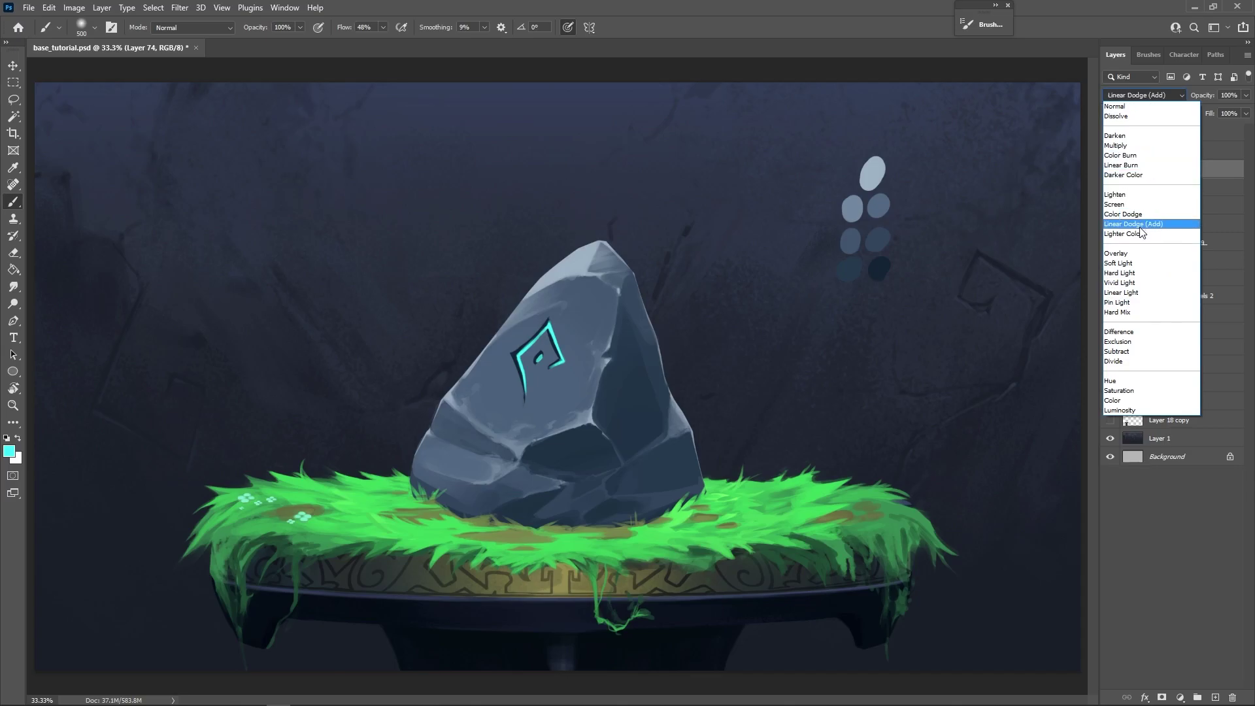
pyautogui.click(1141, 216)
pyautogui.press('[')
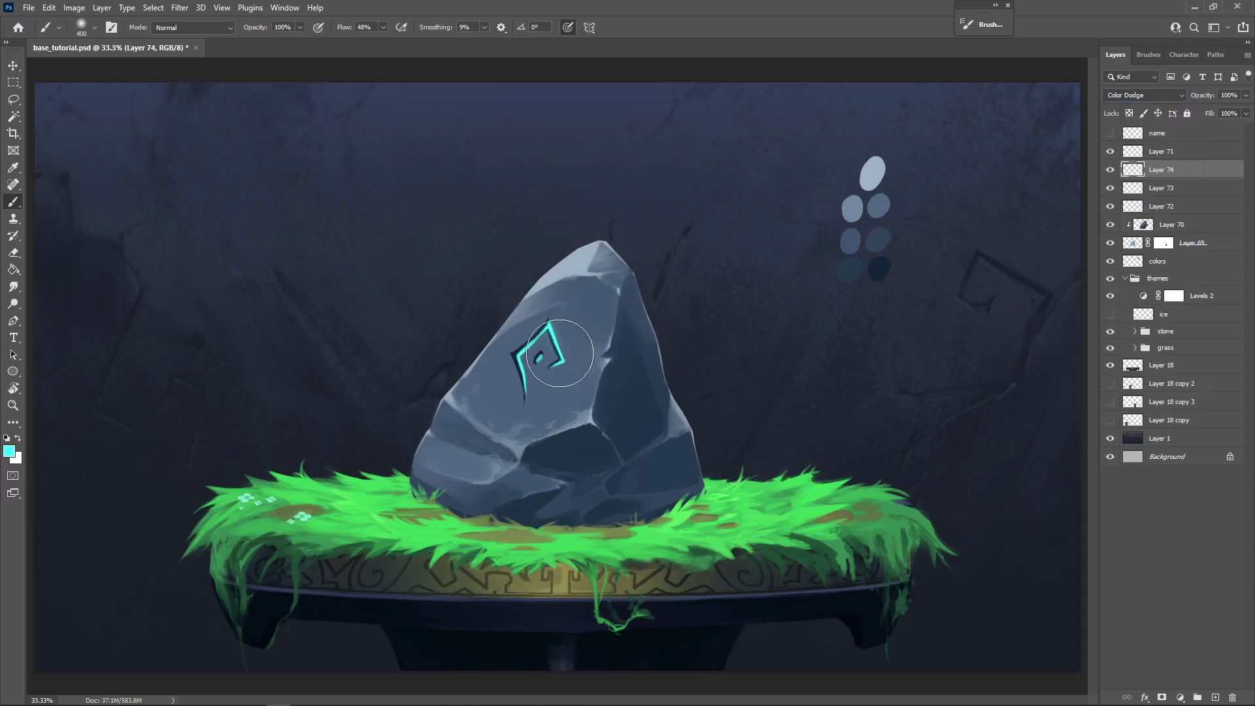
pyautogui.press(']')
pyautogui.press(']')
pyautogui.press(']')
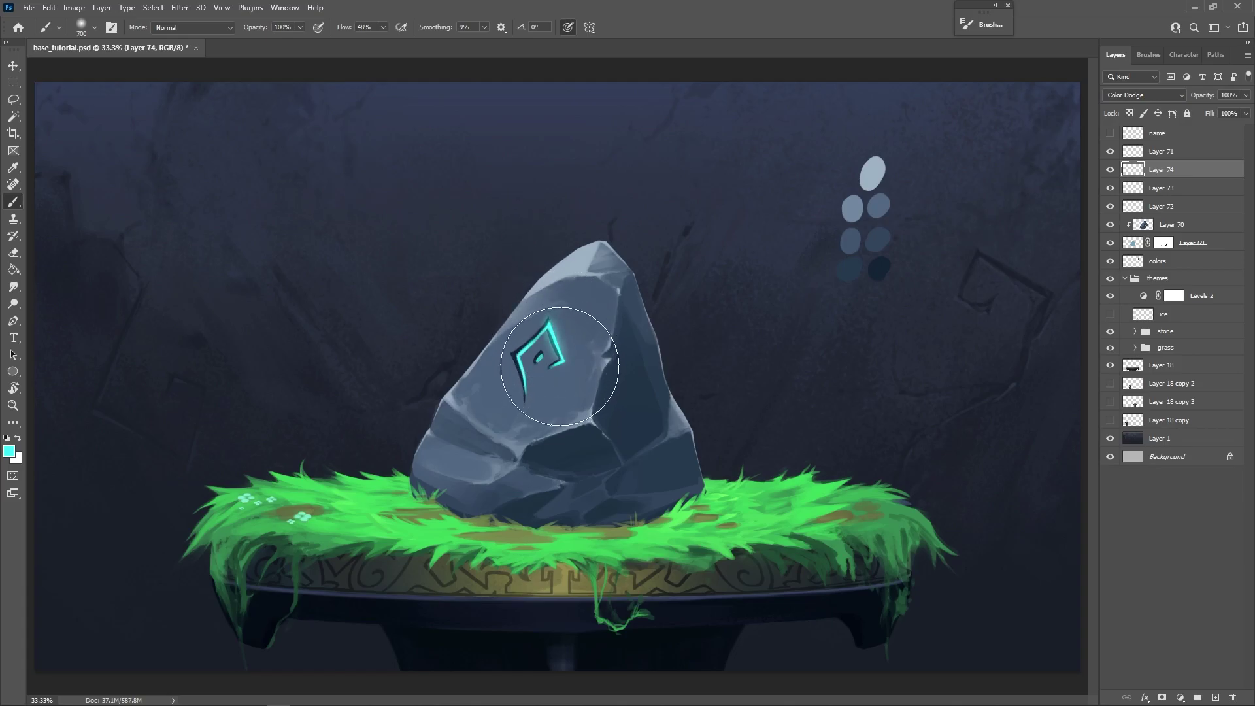
pyautogui.moveTo(542, 325); pyautogui.dragTo(520, 348)
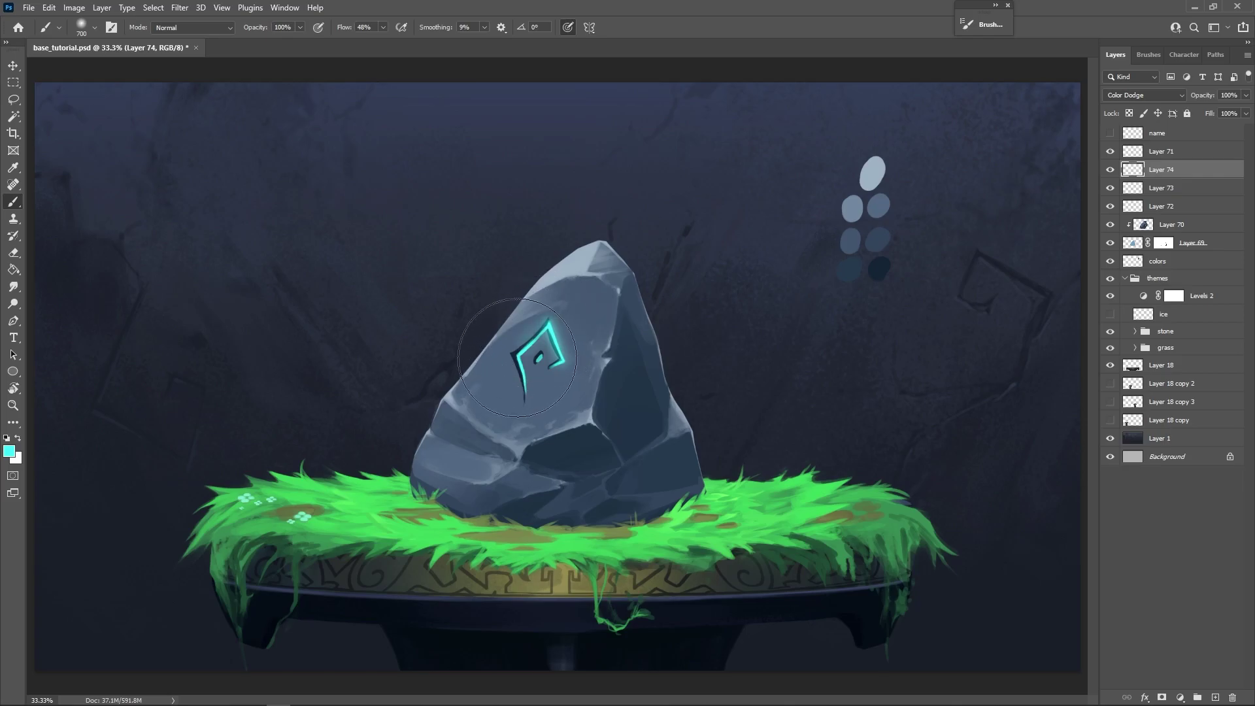
# Intensify the glow along the rune's strokes with a smaller soft brush, adding a wider dab over its left corner.
pyautogui.press('[')
pyautogui.press('[')
pyautogui.press('[')
pyautogui.moveTo(517, 355); pyautogui.dragTo(522, 374)
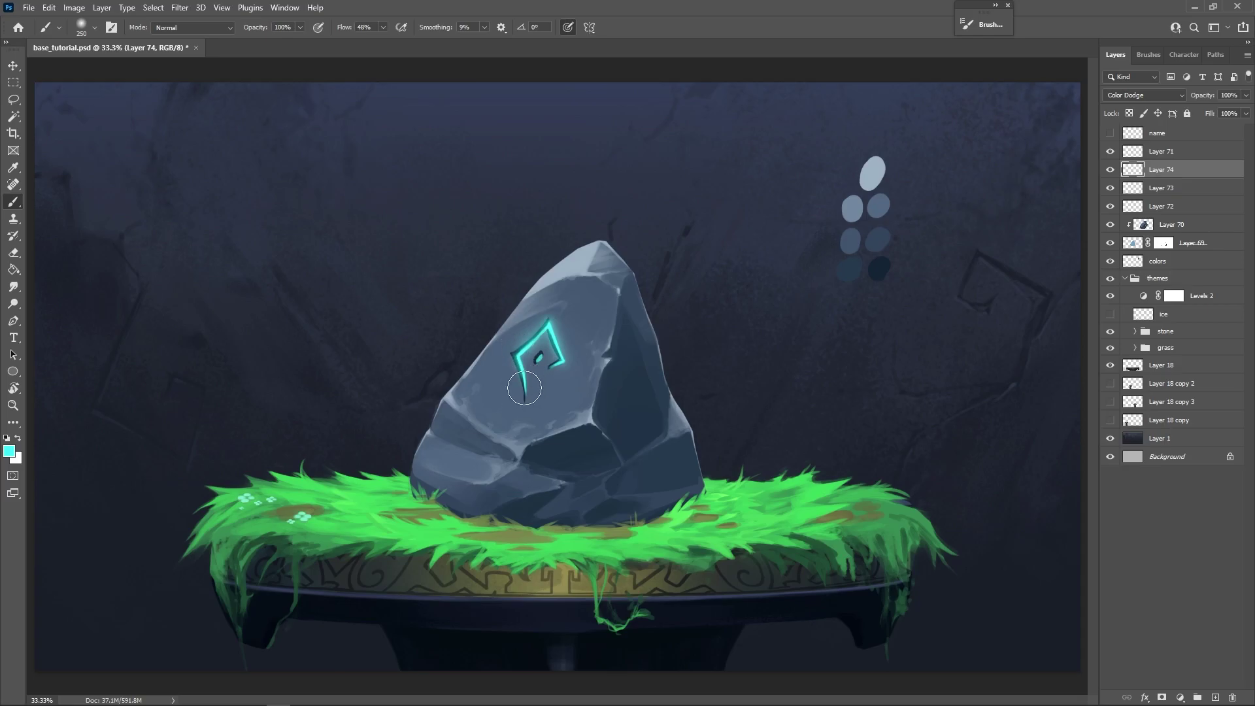
pyautogui.press(']')
pyautogui.press(']')
pyautogui.press(']')
pyautogui.press(']')
pyautogui.press(']')
pyautogui.press(']')
pyautogui.press(']')
pyautogui.click(523, 349)
# Brighten the rune's center and spread a broad, faint cyan glow onto the surrounding stone with a much larger soft brush.
pyautogui.press('[')
pyautogui.press('[')
pyautogui.press('[')
pyautogui.press('[')
pyautogui.press('[')
pyautogui.press('[')
pyautogui.press('[')
pyautogui.press('[')
pyautogui.press(']')
pyautogui.press(']')
pyautogui.press(']')
pyautogui.press(']')
pyautogui.press(']')
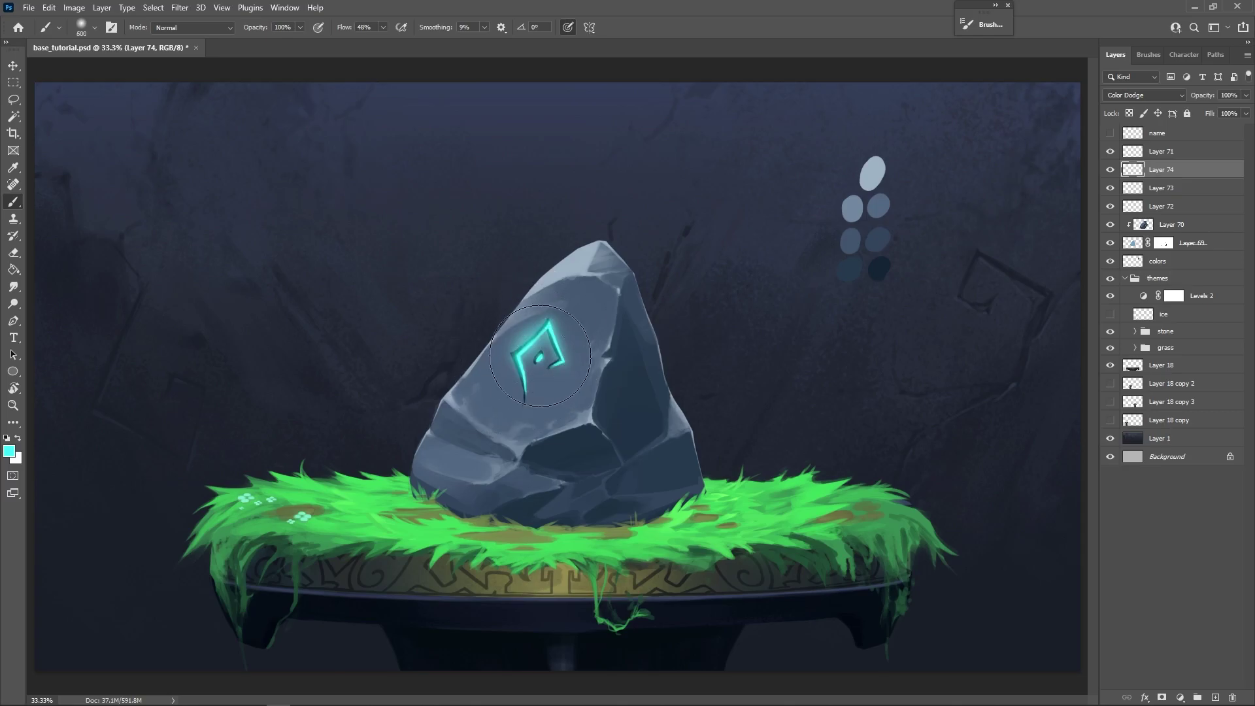
pyautogui.press(']')
pyautogui.press(']')
pyautogui.press(']')
pyautogui.press(']')
pyautogui.press(']')
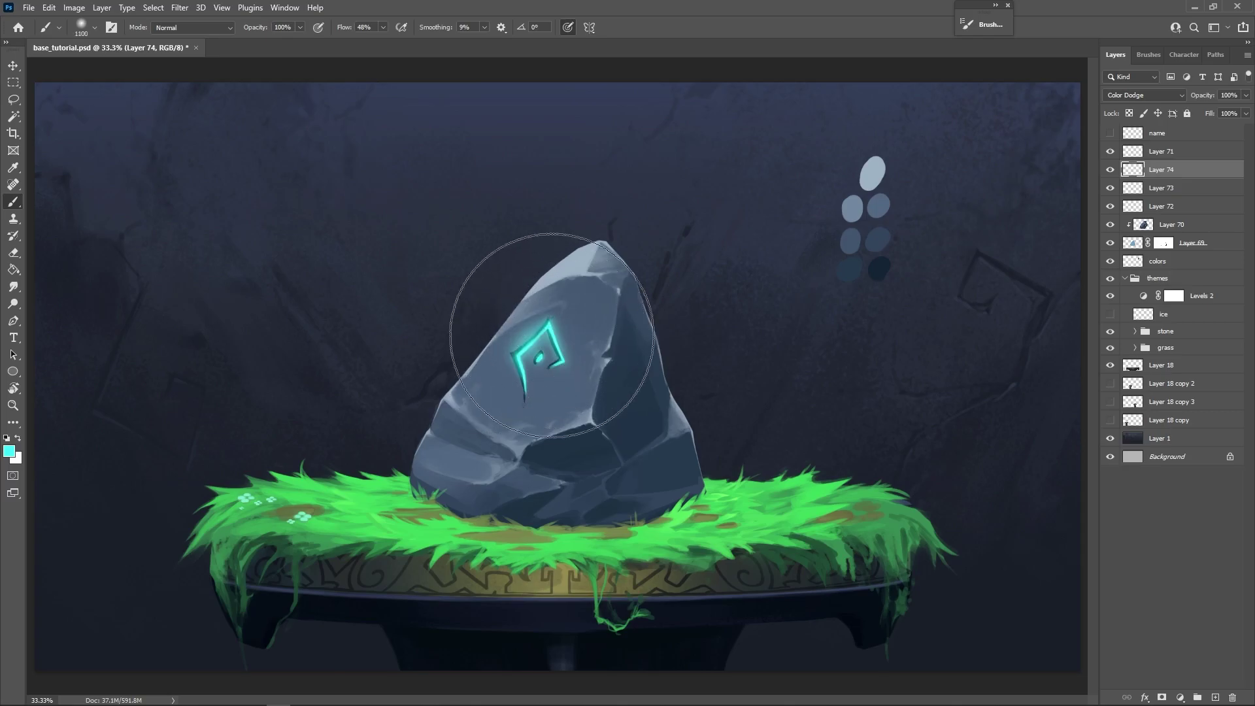
pyautogui.press(']')
pyautogui.press(']')
pyautogui.press(']')
pyautogui.press(']')
pyautogui.press(']')
pyautogui.press(']')
pyautogui.press(']')
pyautogui.press(']')
pyautogui.press(']')
pyautogui.press(']')
pyautogui.press(']')
pyautogui.press(']')
pyautogui.press('[')
pyautogui.press('[')
pyautogui.press('[')
pyautogui.press('[')
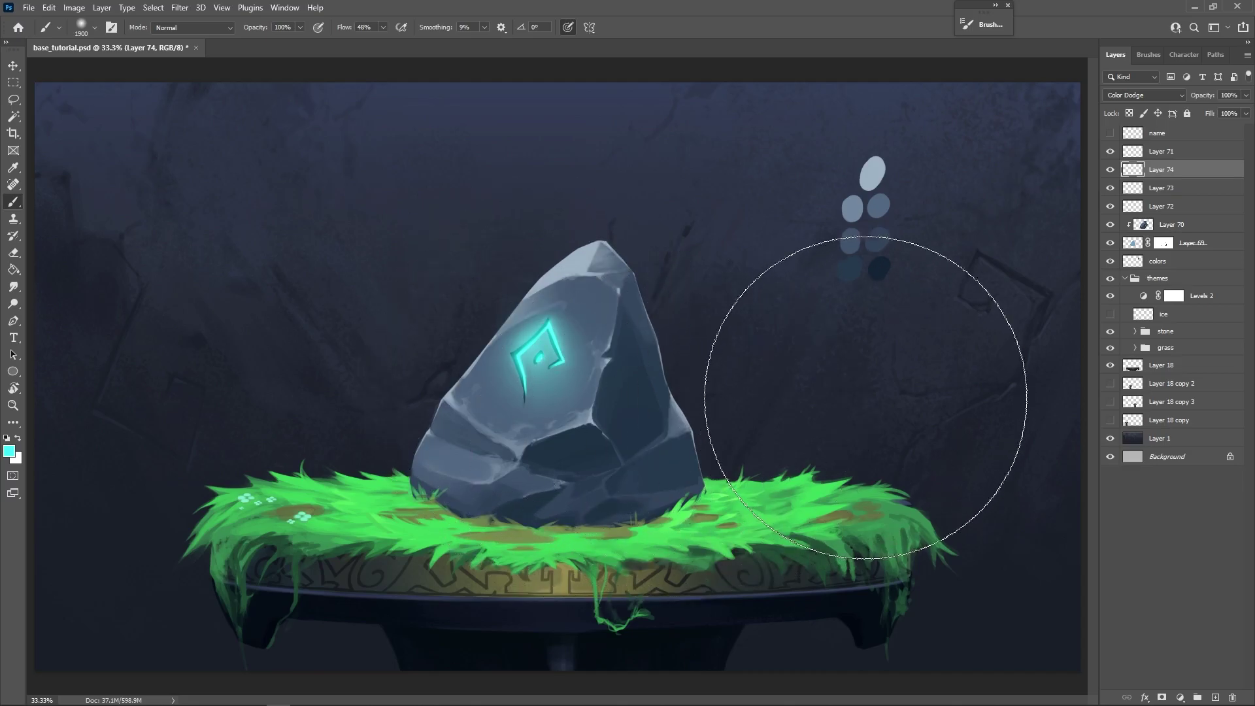
# Lower the glow layer's opacity to 51% and toggle its visibility to compare the result.
pyautogui.moveTo(1203, 95); pyautogui.dragTo(1172, 103)
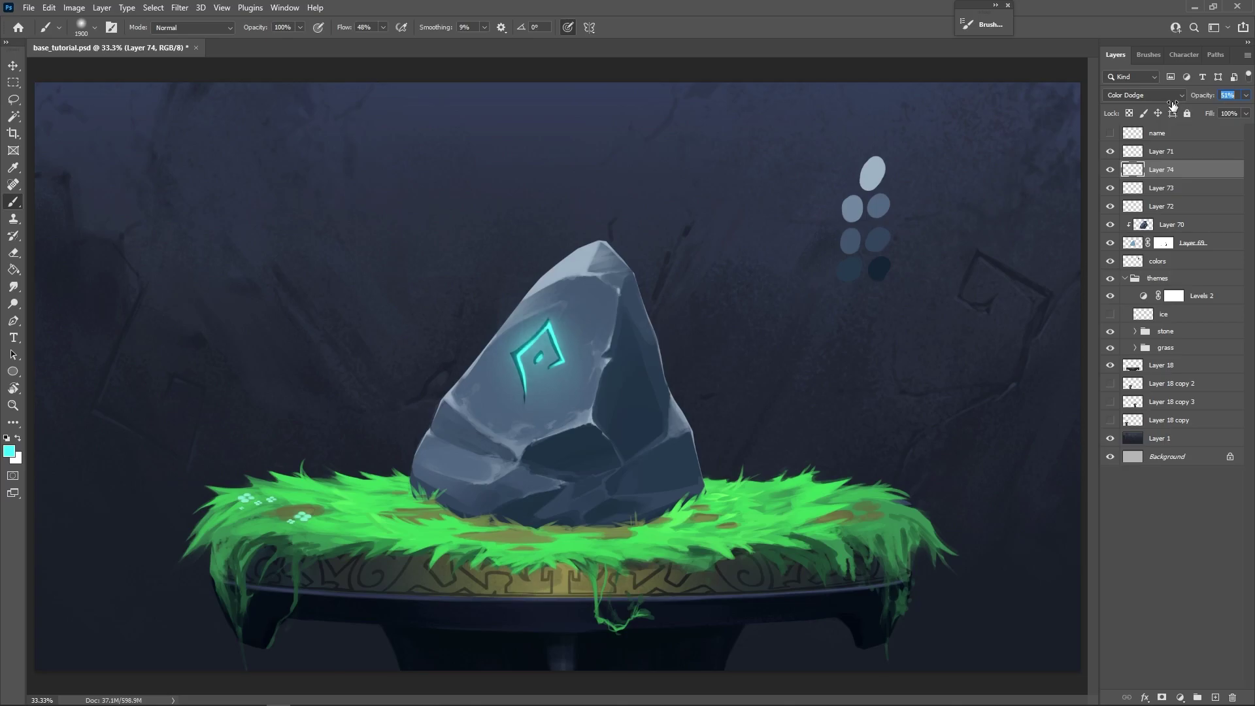
pyautogui.click(1111, 171)
pyautogui.click(1110, 171)
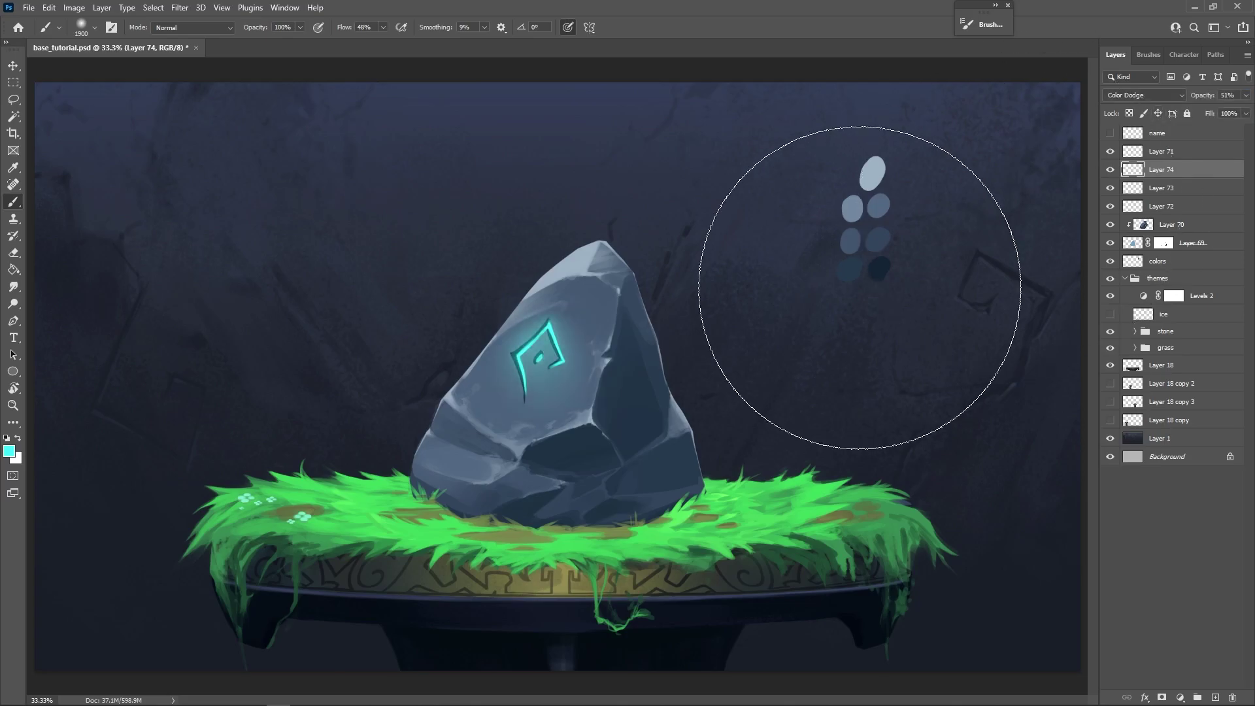
# Reselect the Soft Round Pressure Opacity brush at 500 px and turn off pen pressure for size.
pyautogui.rightClick(859, 288)
pyautogui.click(776, 460)
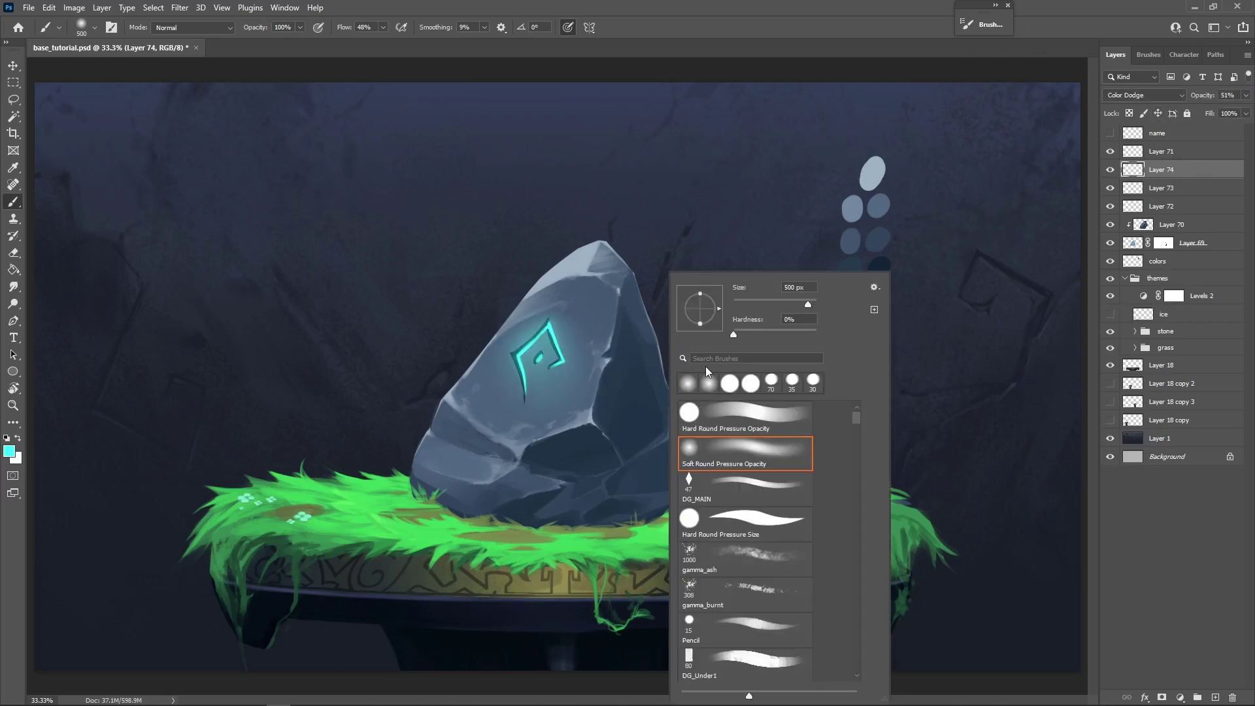
pyautogui.click(744, 39)
pyautogui.click(568, 27)
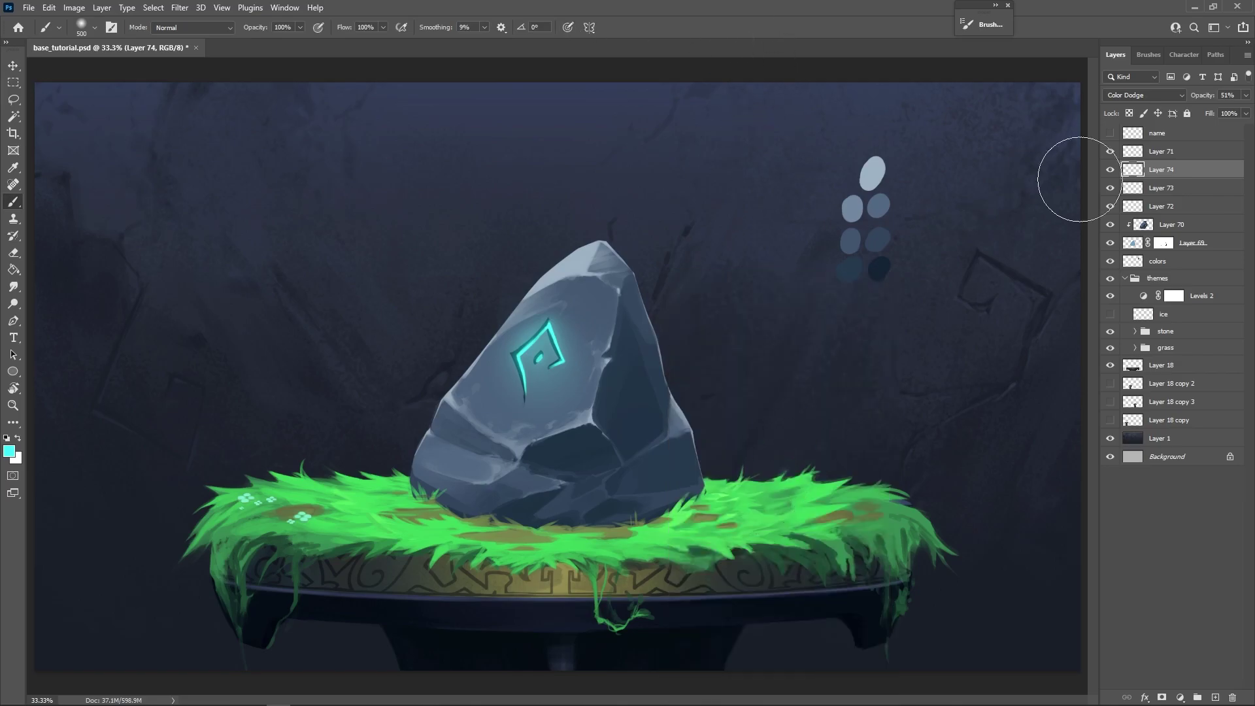
# Hide Layers 71 through 74 so that the rune and its glow are off, and select Layer 70.
pyautogui.moveTo(1110, 151); pyautogui.dragTo(1109, 183)
pyautogui.click(1110, 190)
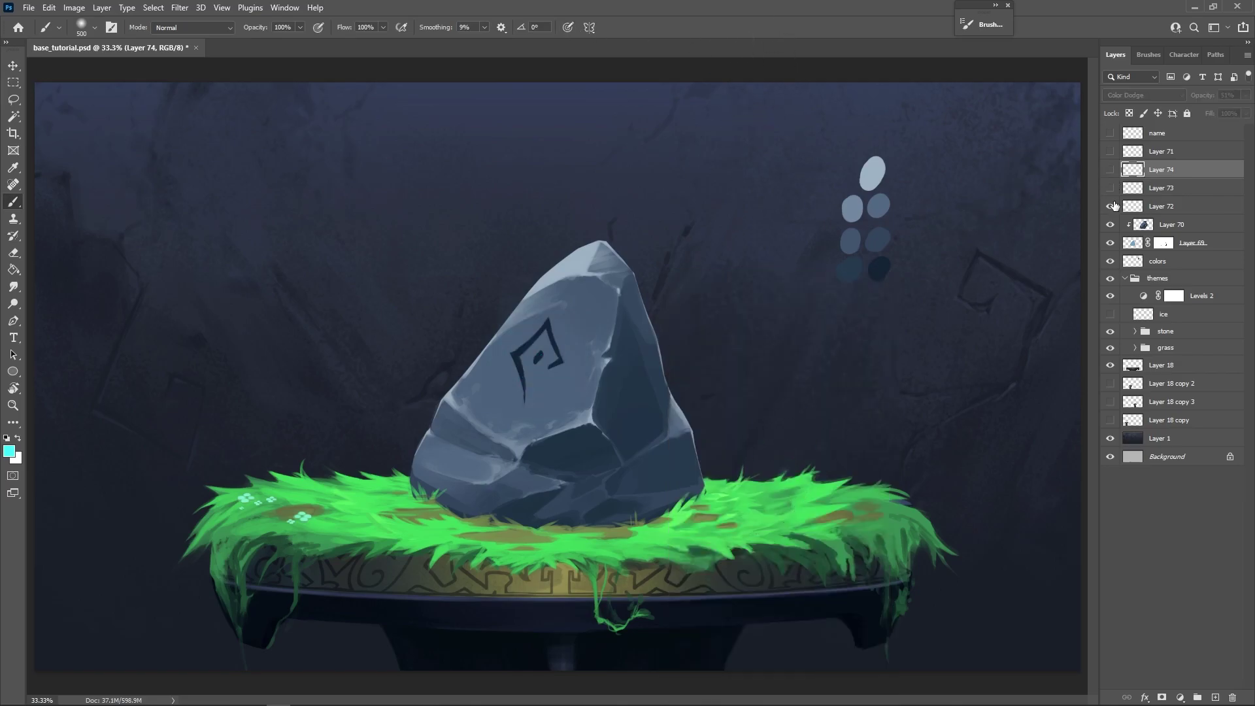
pyautogui.click(1109, 206)
pyautogui.click(1110, 206)
pyautogui.click(1169, 224)
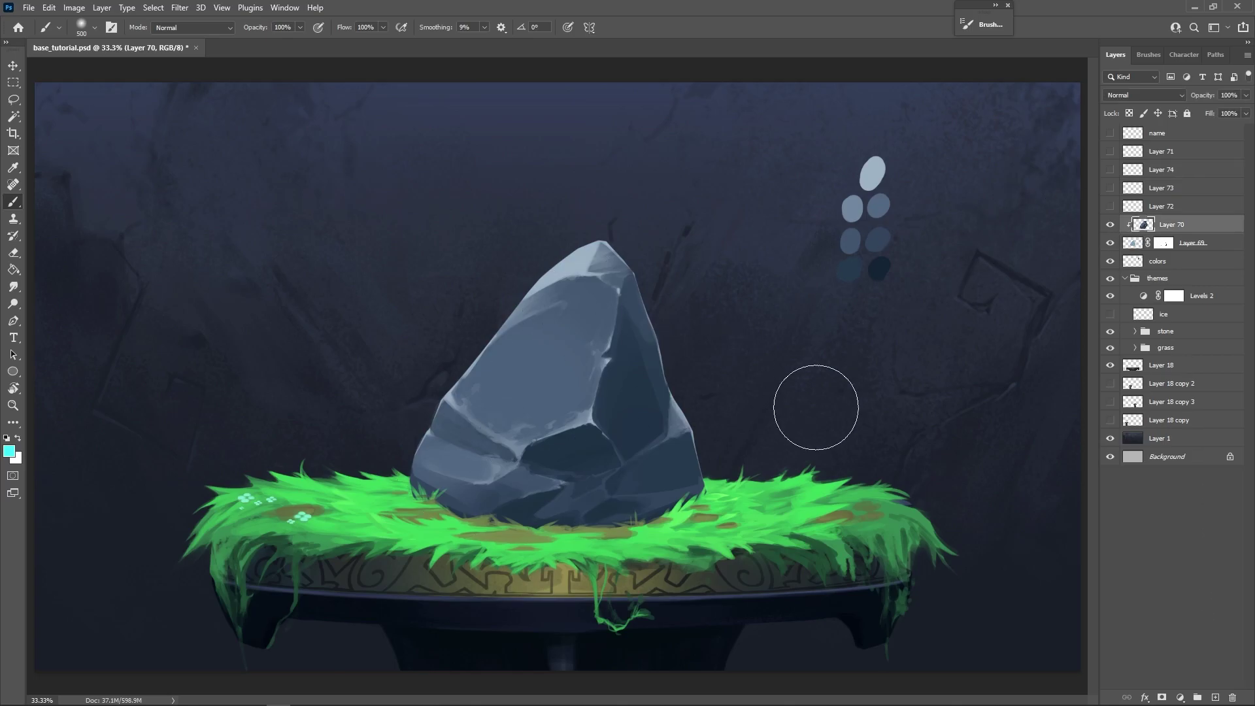
# Enlarge the soft brush to 1200 px, sample a blue-gray palette swatch, and add a new layer clipped above Layer 70.
pyautogui.press(']')
pyautogui.press(']')
pyautogui.press(']')
pyautogui.press(']')
pyautogui.press(']')
pyautogui.press(']')
pyautogui.press(']')
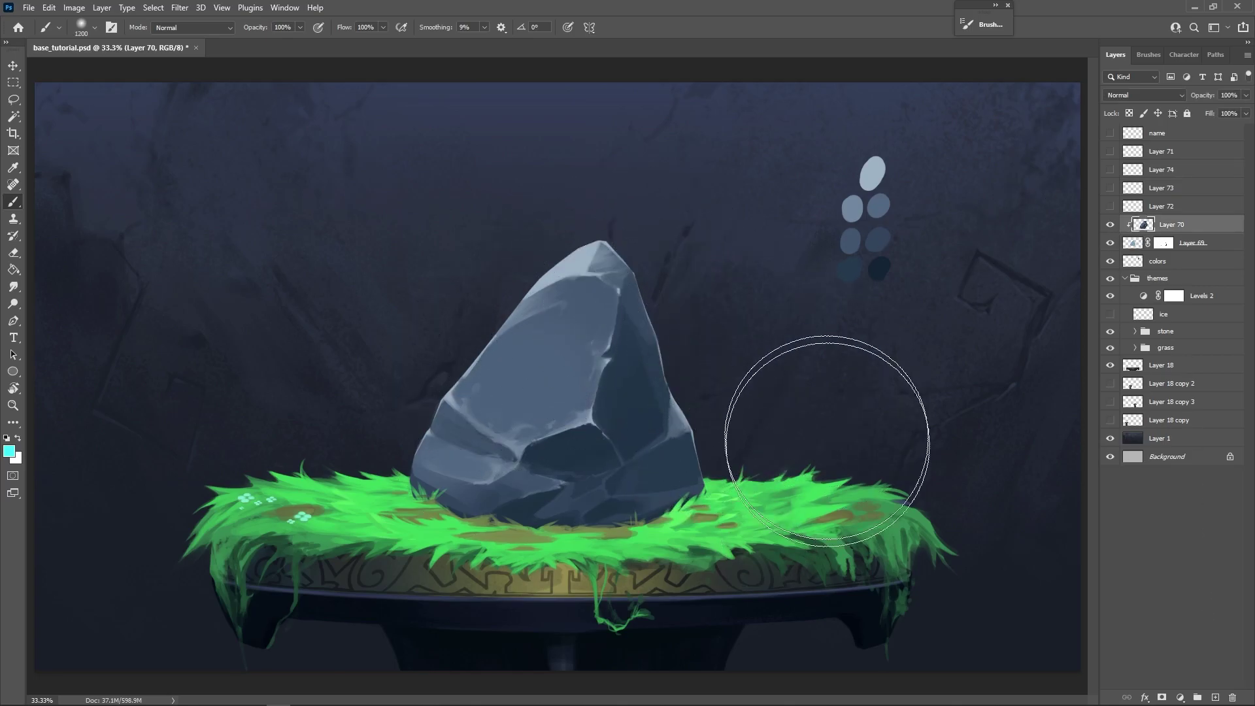
pyautogui.keyDown('alt'); pyautogui.click(877, 239); pyautogui.keyUp('alt')
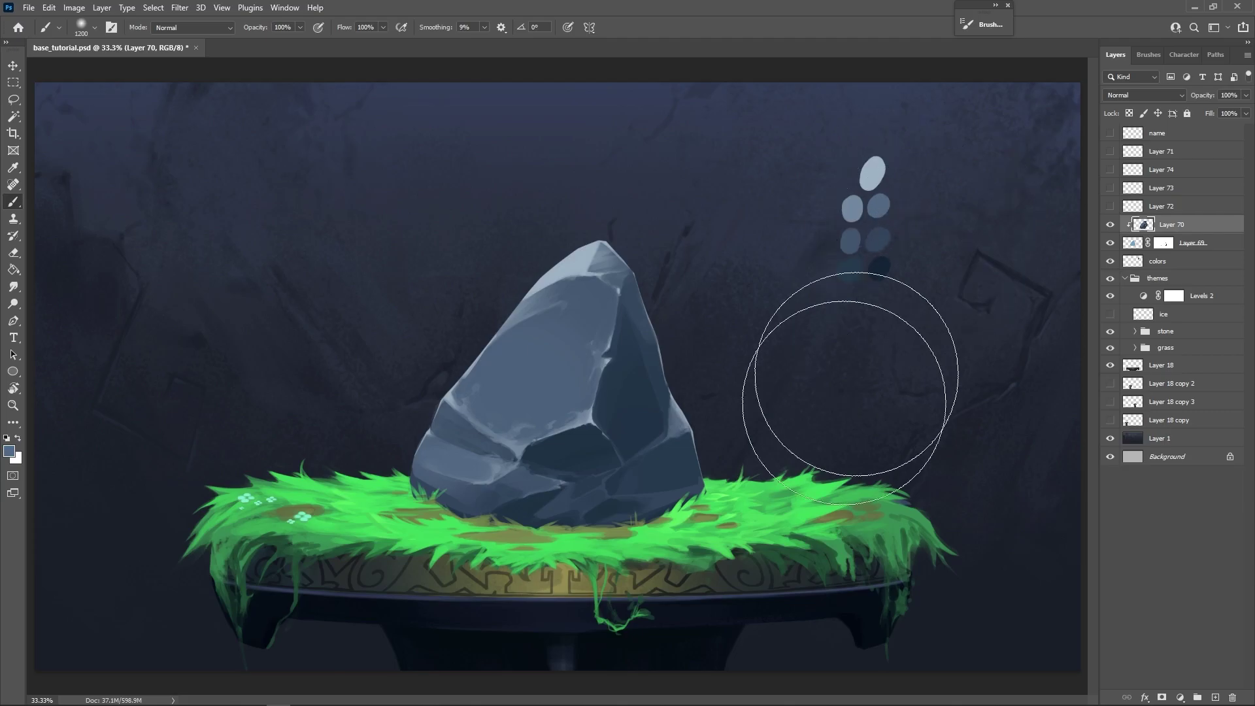
pyautogui.click(1215, 698)
pyautogui.rightClick(1163, 225)
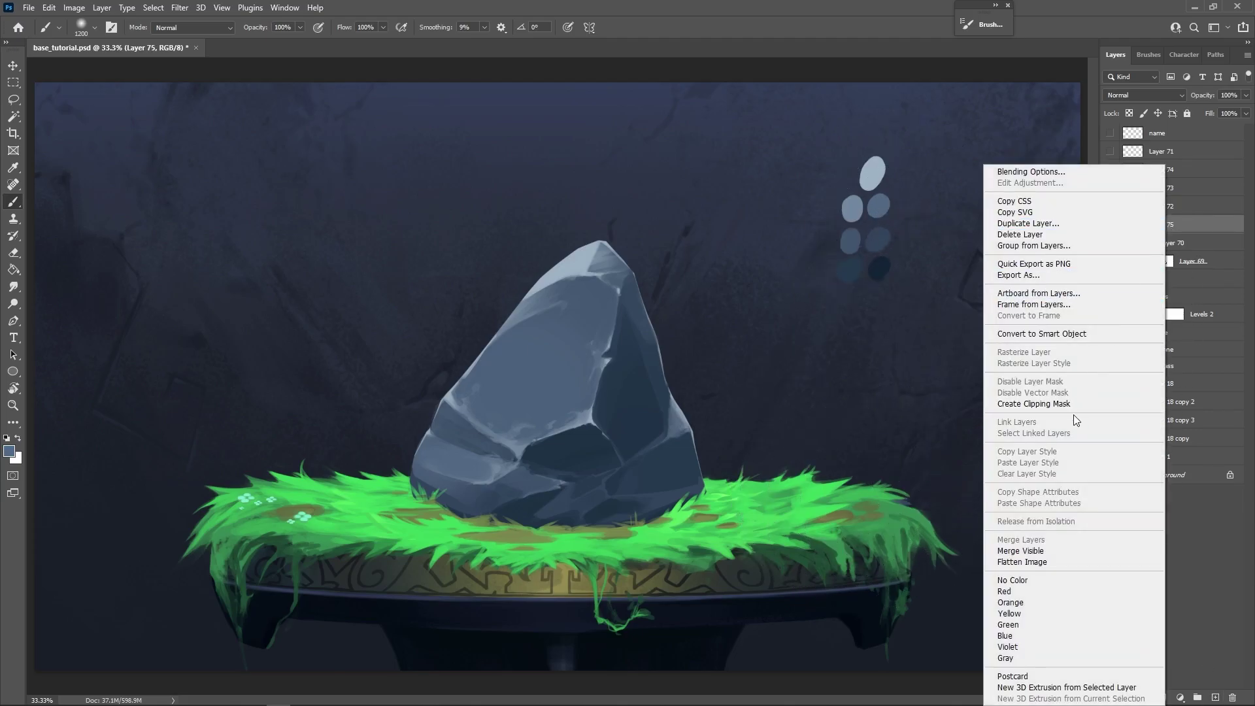
pyautogui.click(1052, 404)
# Set the clipped layer's blend mode to Multiply and softly darken the stone's shadowed right side and base with a 1400 px brush.
pyautogui.moveTo(654, 339)
pyautogui.mouseDown()
pyautogui.moveTo(434, 568)
pyautogui.moveTo(738, 364)
pyautogui.mouseUp()
pyautogui.hotkey('ctrl', 'z')
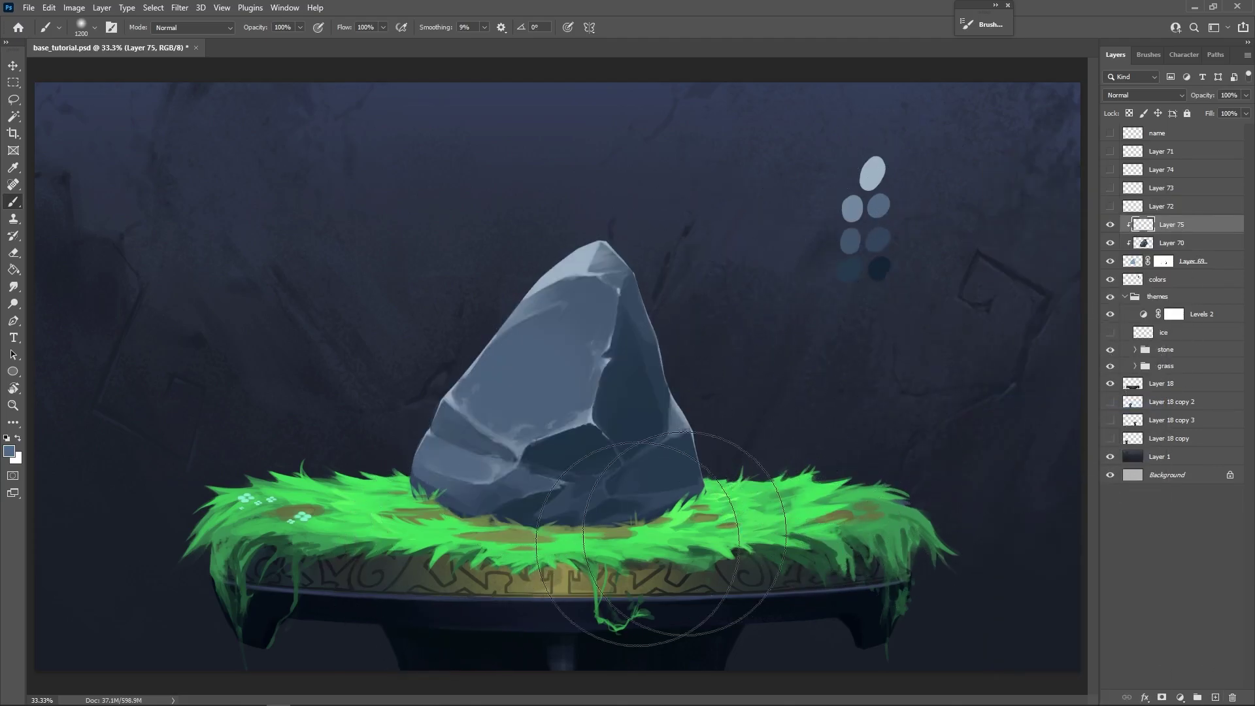
pyautogui.click(1150, 95)
pyautogui.click(1132, 139)
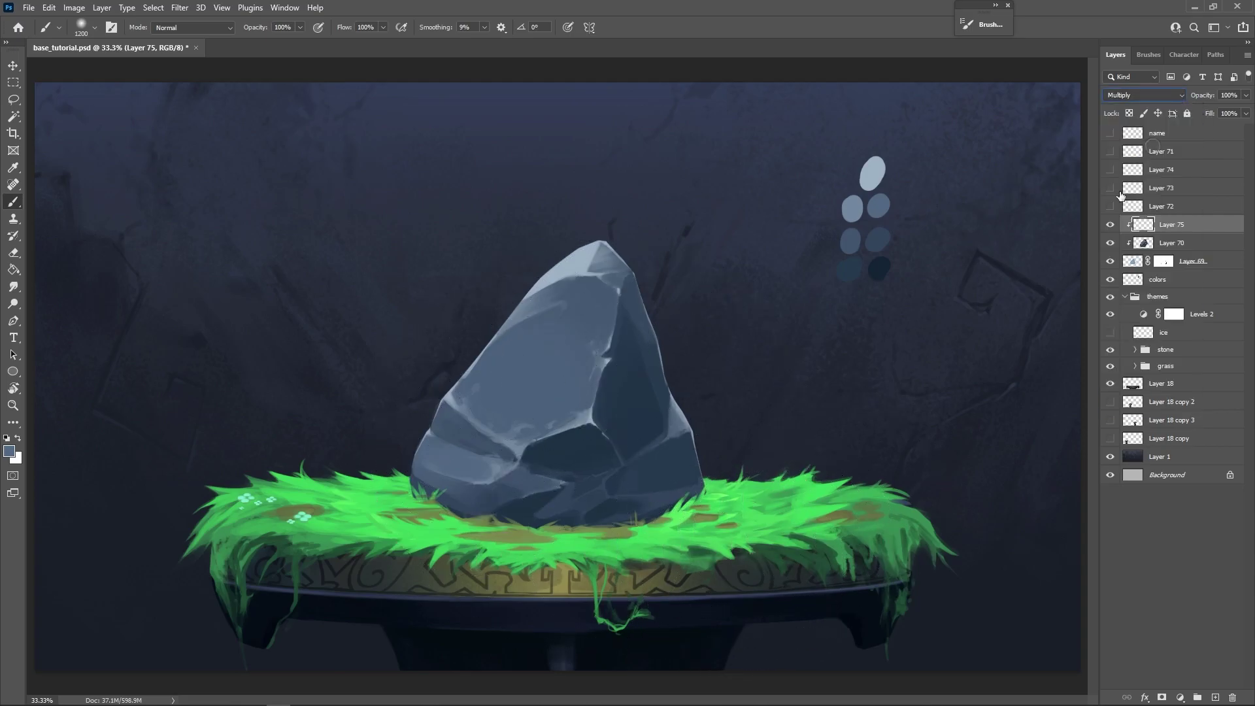
pyautogui.press(']')
pyautogui.press(']')
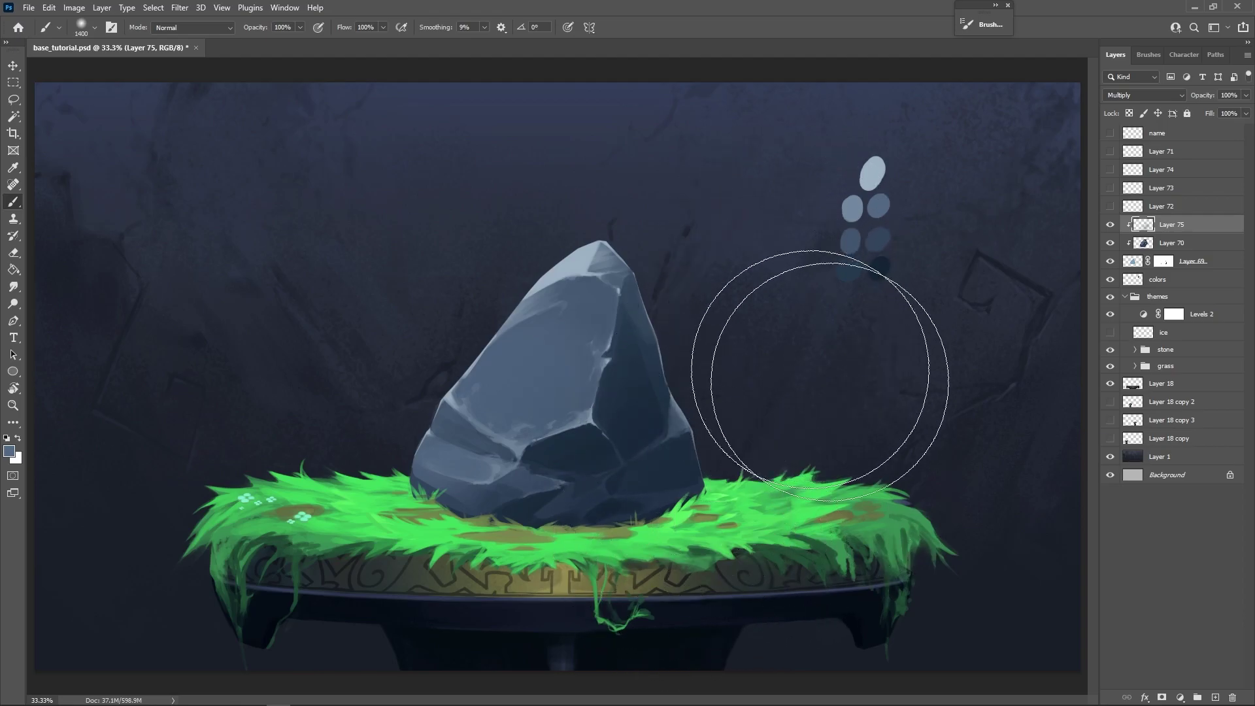
pyautogui.moveTo(752, 241); pyautogui.dragTo(642, 488)
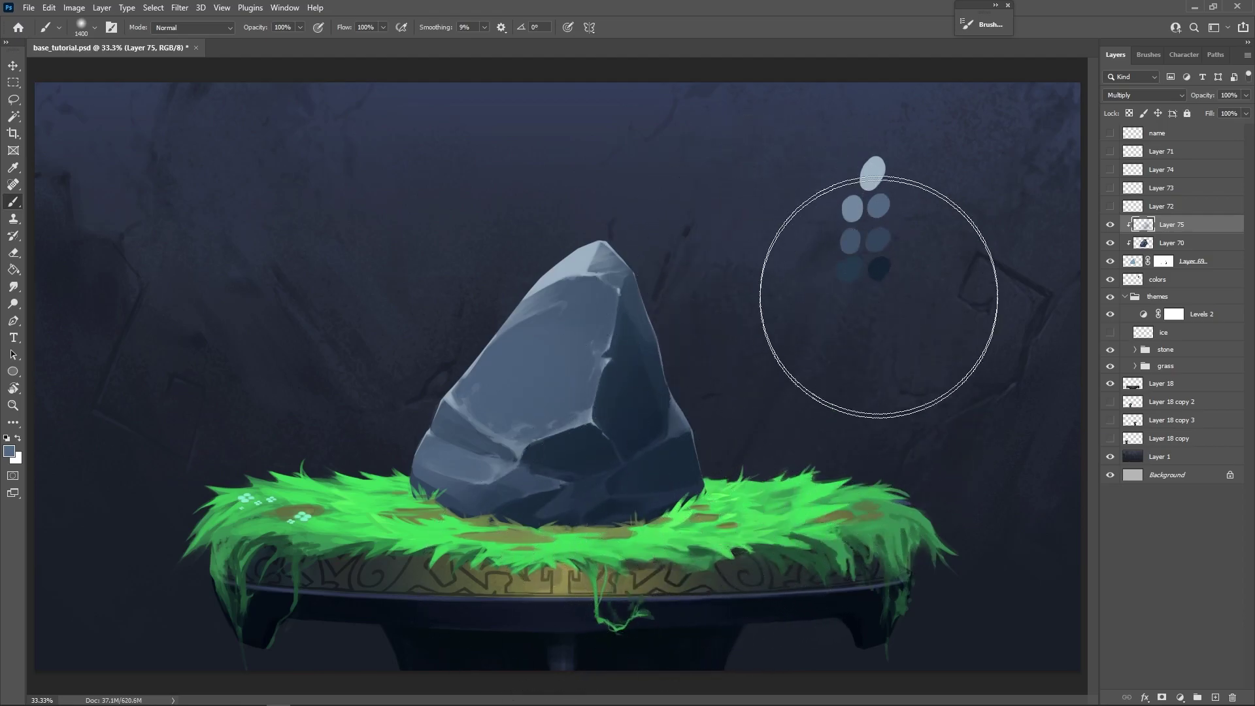
# Lower the Multiply shading layer's opacity and toggle its visibility to compare the stone with and without it.
pyautogui.click(1110, 224)
pyautogui.click(1110, 225)
pyautogui.click(1110, 224)
pyautogui.click(1110, 225)
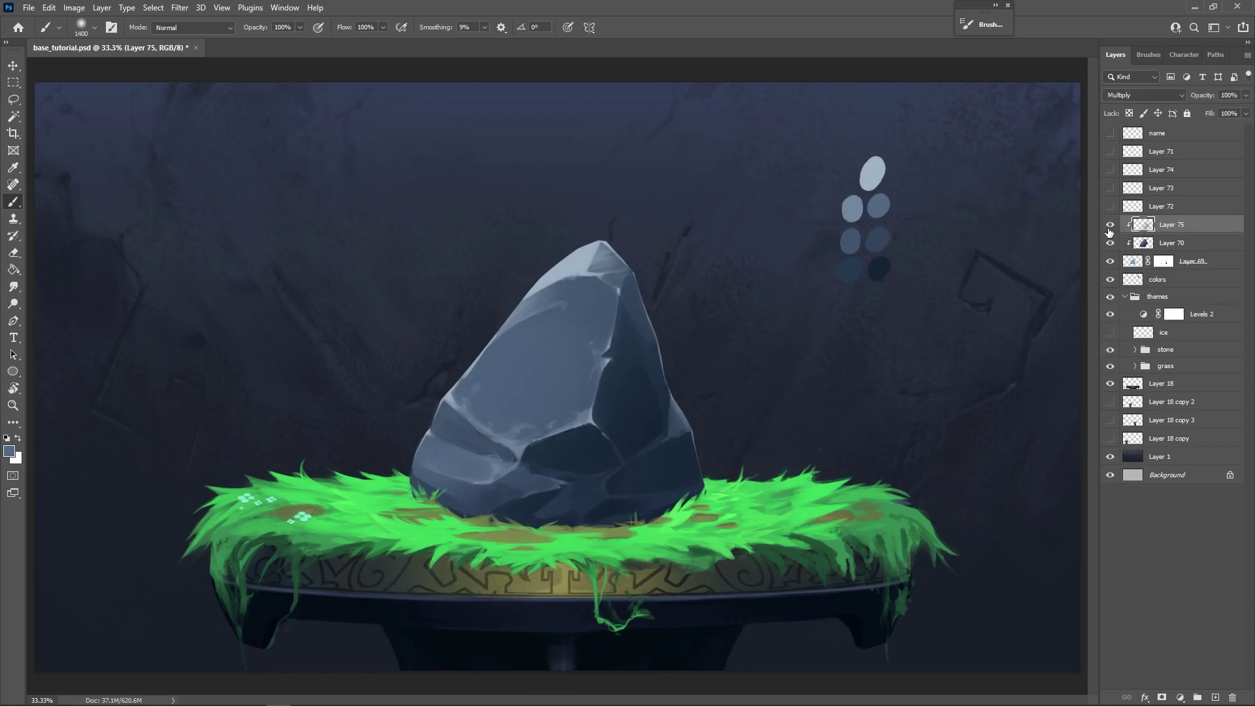
pyautogui.press('[')
pyautogui.press('[')
pyautogui.press('[')
pyautogui.press('[')
pyautogui.press('[')
pyautogui.moveTo(1200, 96); pyautogui.dragTo(1178, 105)
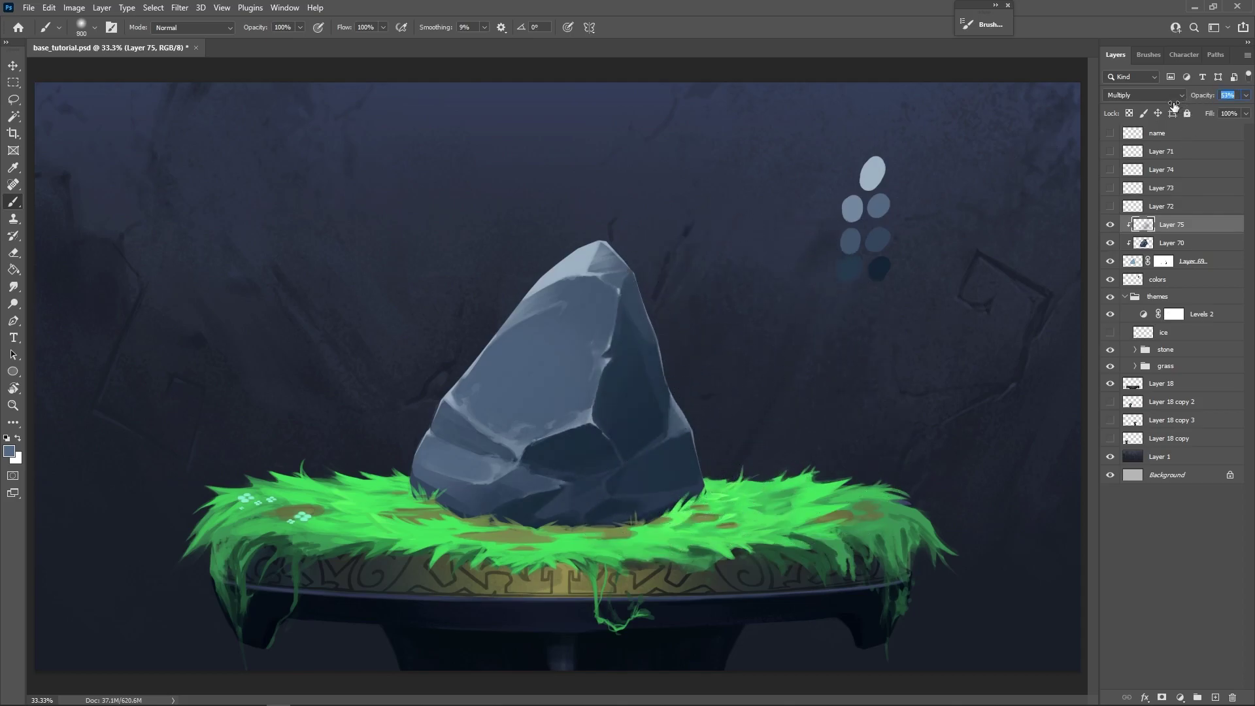
pyautogui.click(1109, 225)
pyautogui.click(1109, 227)
# Add a new layer above the Multiply shading, sample the stone's blue-gray color, and choose the Hard Round Pressure Opacity brush.
pyautogui.press('[')
pyautogui.press('[')
pyautogui.press('[')
pyautogui.press('[')
pyautogui.press('[')
pyautogui.press('[')
pyautogui.press('[')
pyautogui.press('[')
pyautogui.press('[')
pyautogui.press('[')
pyautogui.press('[')
pyautogui.press('[')
pyautogui.press('[')
pyautogui.press('[')
pyautogui.press('[')
pyautogui.press('[')
pyautogui.press('[')
pyautogui.click(1214, 699)
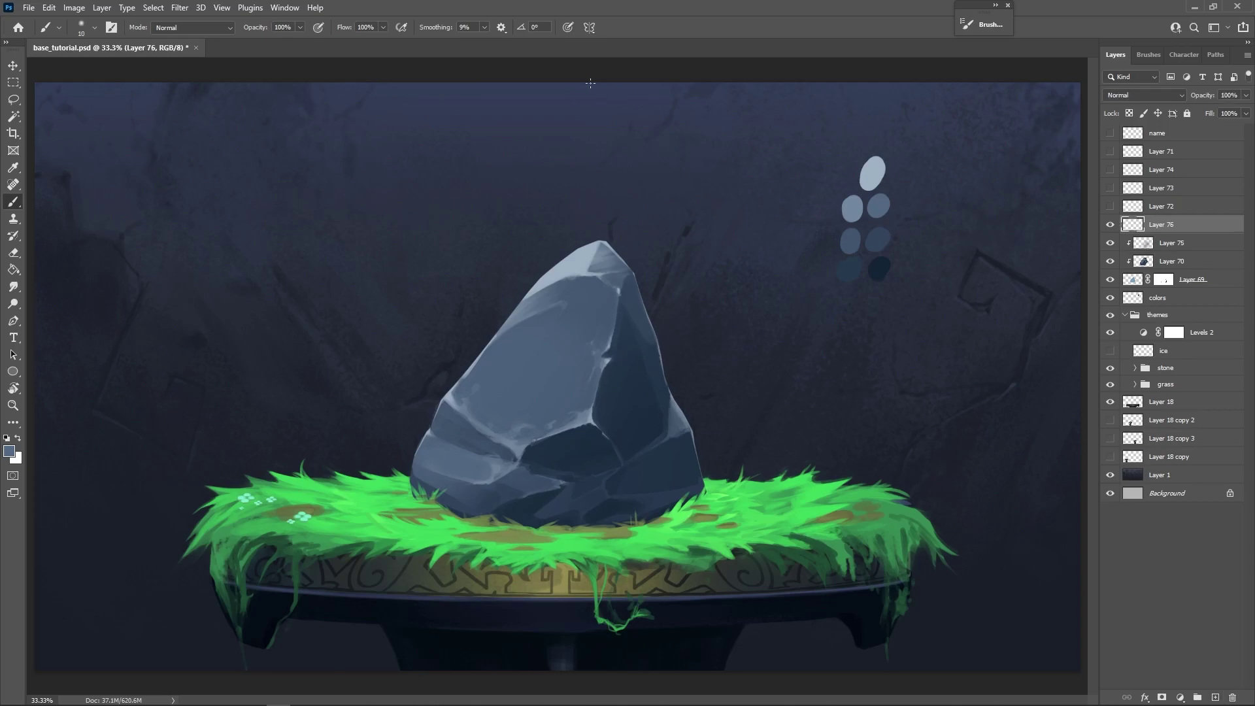
pyautogui.keyDown('alt'); pyautogui.click(611, 392); pyautogui.keyUp('alt')
pyautogui.keyDown('alt'); pyautogui.click(478, 428); pyautogui.keyUp('alt')
pyautogui.rightClick(481, 429)
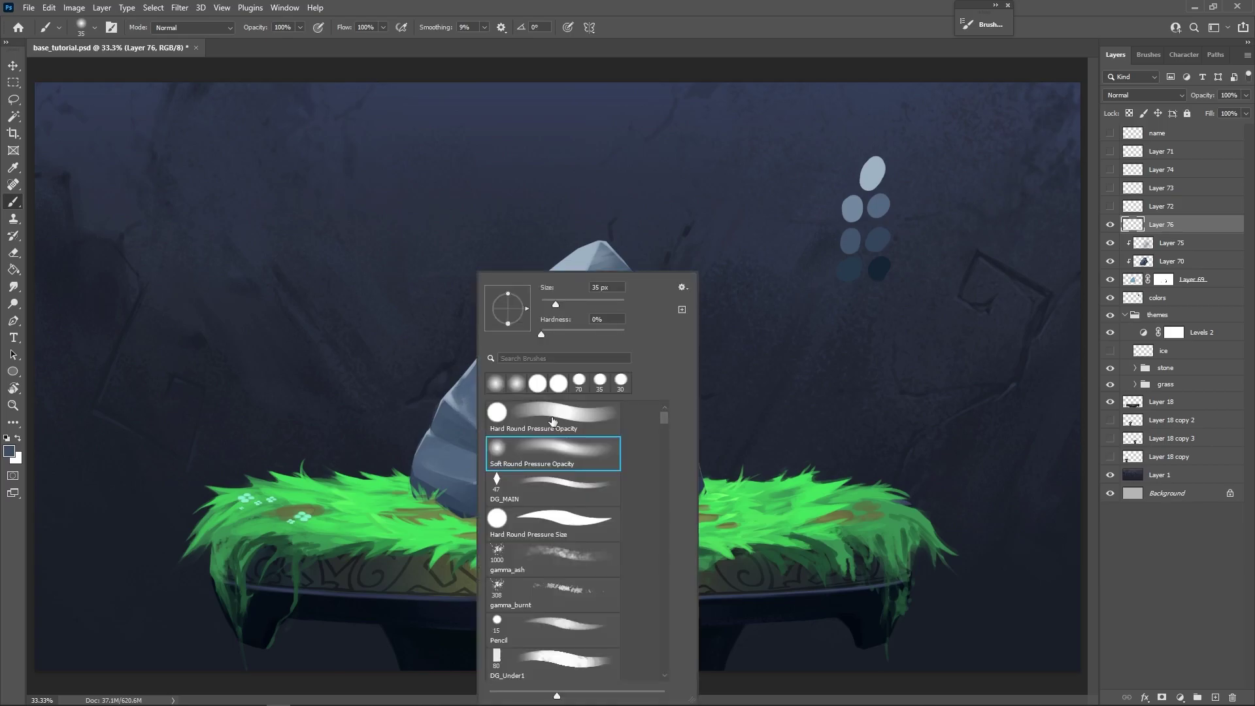
pyautogui.click(718, 58)
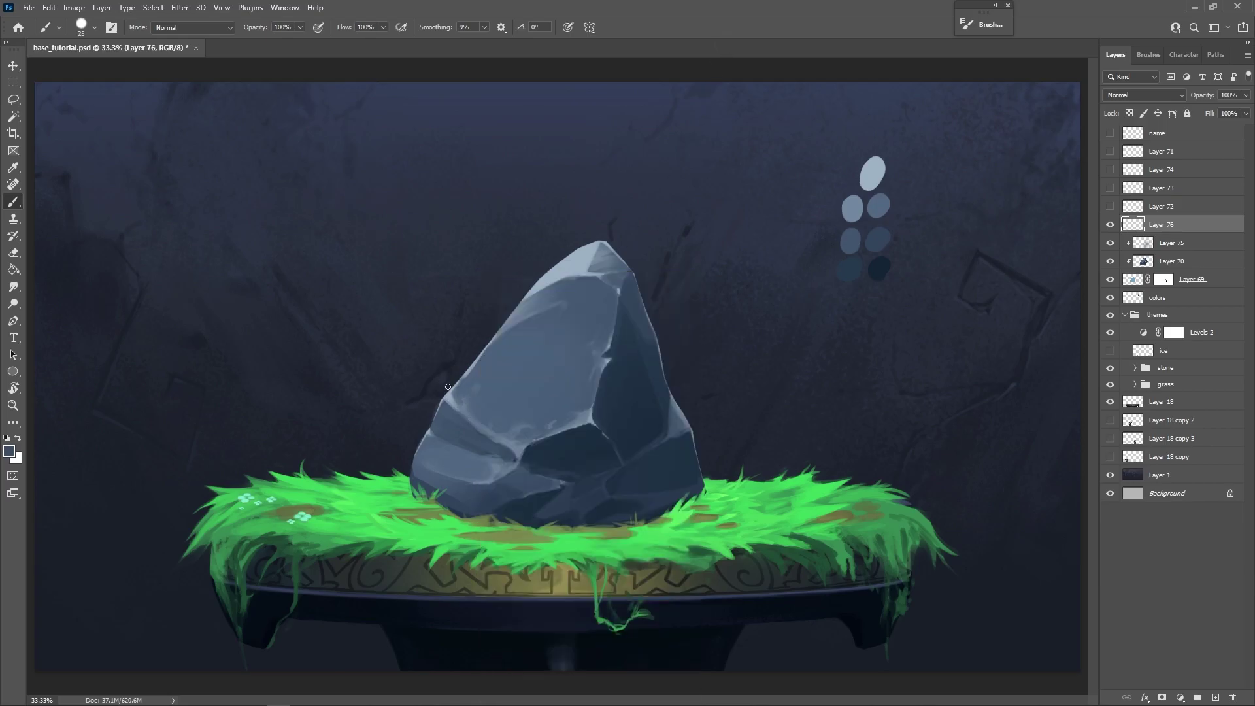
# Paint small blue-gray strokes along the crack on the stone's lower left with a 25 to 30 px hard brush.
pyautogui.keyDown('alt'); pyautogui.click(490, 430); pyautogui.keyUp('alt')
pyautogui.keyDown('alt'); pyautogui.click(486, 424); pyautogui.keyUp('alt')
pyautogui.keyDown('alt'); pyautogui.click(470, 429); pyautogui.keyUp('alt')
pyautogui.press(']')
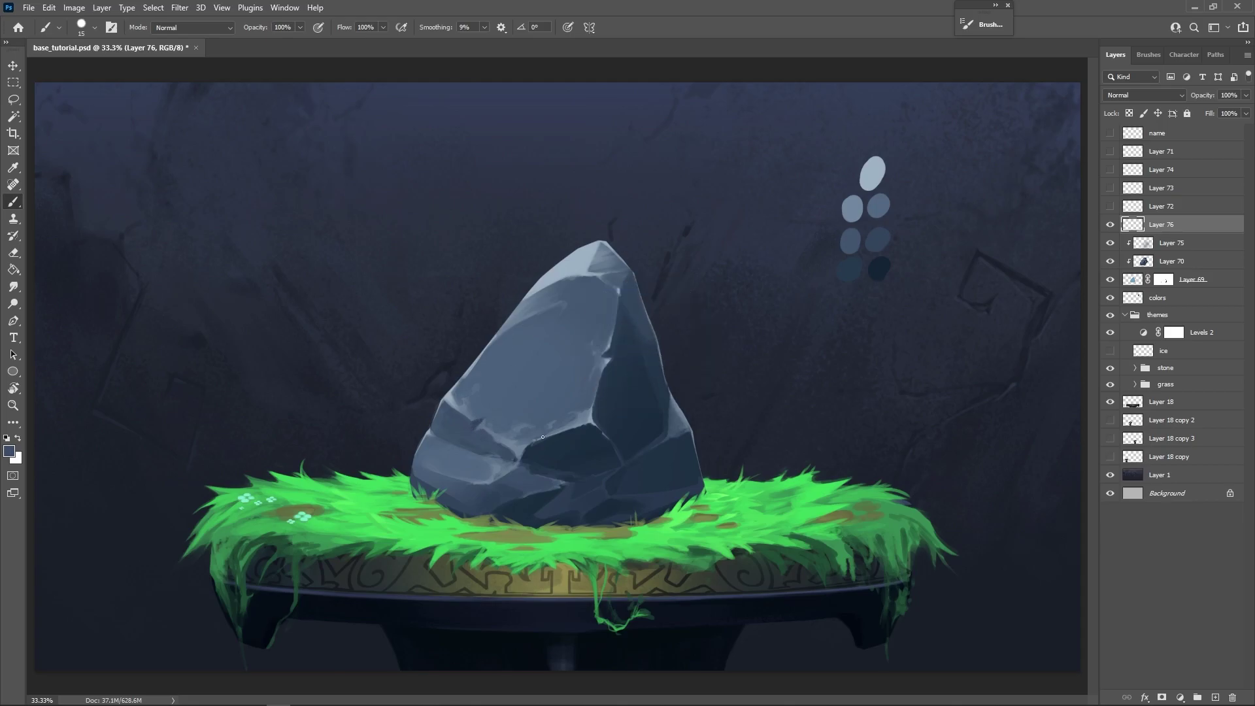
# Paint small blue-gray strokes along the stone's central ridge, down to the crack above the dark lower facet.
pyautogui.keyDown('alt'); pyautogui.click(605, 390); pyautogui.keyUp('alt')
pyautogui.moveTo(604, 356); pyautogui.dragTo(617, 351)
pyautogui.keyDown('alt'); pyautogui.click(591, 406); pyautogui.keyUp('alt')
pyautogui.press('[')
pyautogui.press('[')
# Reshape the left edge of the dark lower facet with sampled blue-gray strokes using a 25 px hard brush.
pyautogui.keyDown('alt'); pyautogui.click(539, 447); pyautogui.keyUp('alt')
pyautogui.keyDown('alt'); pyautogui.click(545, 433); pyautogui.keyUp('alt')
pyautogui.keyDown('alt'); pyautogui.click(549, 413); pyautogui.keyUp('alt')
pyautogui.moveTo(552, 423); pyautogui.dragTo(543, 431)
pyautogui.keyDown('alt'); pyautogui.click(539, 460); pyautogui.keyUp('alt')
pyautogui.keyDown('alt'); pyautogui.click(535, 450); pyautogui.keyUp('alt')
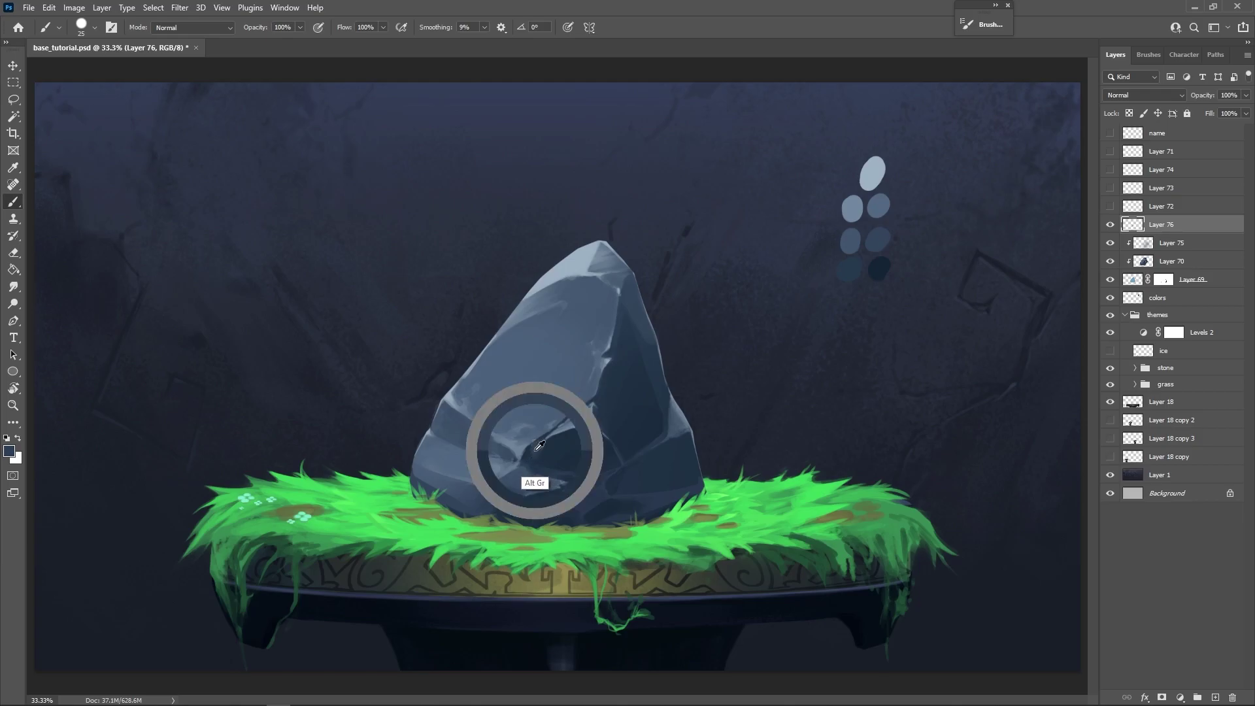
pyautogui.keyDown('alt'); pyautogui.click(542, 462); pyautogui.keyUp('alt')
pyautogui.moveTo(543, 443); pyautogui.dragTo(528, 459)
pyautogui.keyDown('alt'); pyautogui.click(530, 468); pyautogui.keyUp('alt')
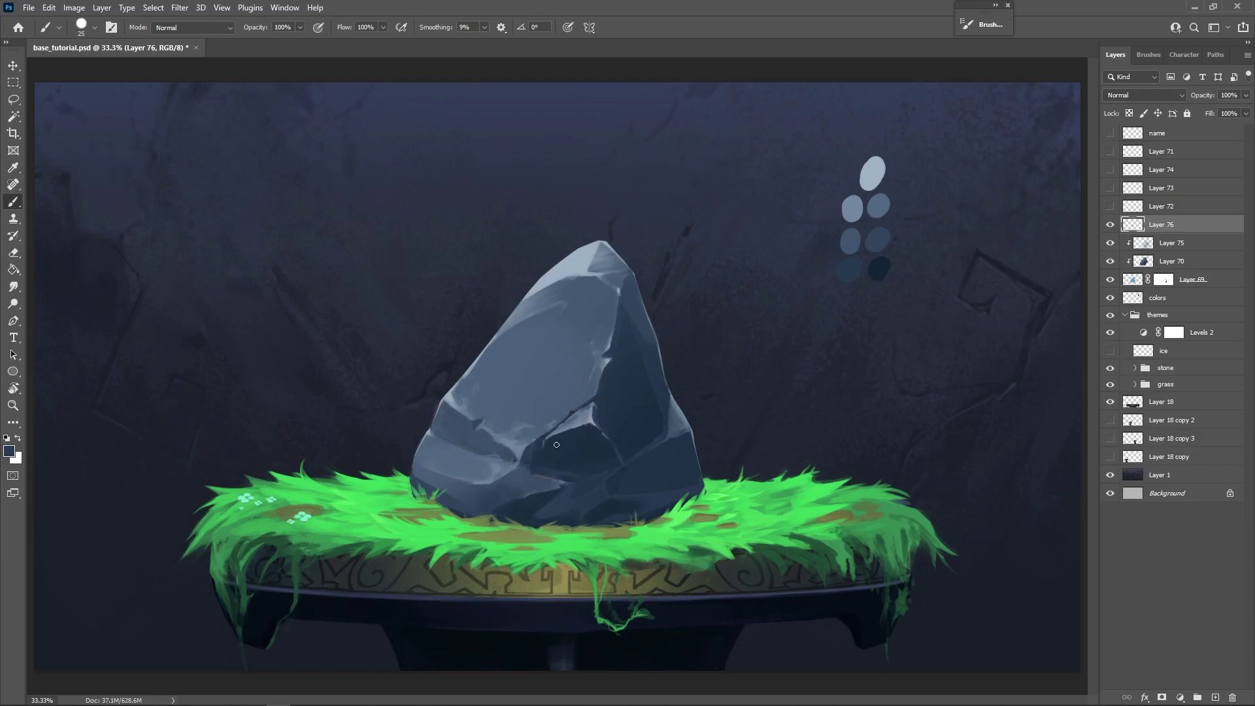
# Refine the crack along the dark facet's upper left edge with sampled dark strokes using a 15 px brush.
pyautogui.keyDown('alt'); pyautogui.click(590, 417); pyautogui.keyUp('alt')
pyautogui.press('[')
pyautogui.press('[')
pyautogui.press('[')
pyautogui.press('[')
pyautogui.press('[')
pyautogui.press('[')
pyautogui.keyDown('alt'); pyautogui.click(550, 502); pyautogui.keyUp('alt')
pyautogui.keyDown('alt'); pyautogui.click(597, 413); pyautogui.keyUp('alt')
pyautogui.keyDown('alt'); pyautogui.click(543, 443); pyautogui.keyUp('alt')
pyautogui.moveTo(543, 446); pyautogui.dragTo(551, 435)
pyautogui.keyDown('alt'); pyautogui.click(543, 448); pyautogui.keyUp('alt')
pyautogui.keyDown('alt'); pyautogui.click(539, 452); pyautogui.keyUp('alt')
# Show the rune layers 72, 73 and 74, then show Group 2 and hide its masked copy inside the grass group.
pyautogui.click(1110, 206)
pyautogui.click(1109, 188)
pyautogui.click(1109, 169)
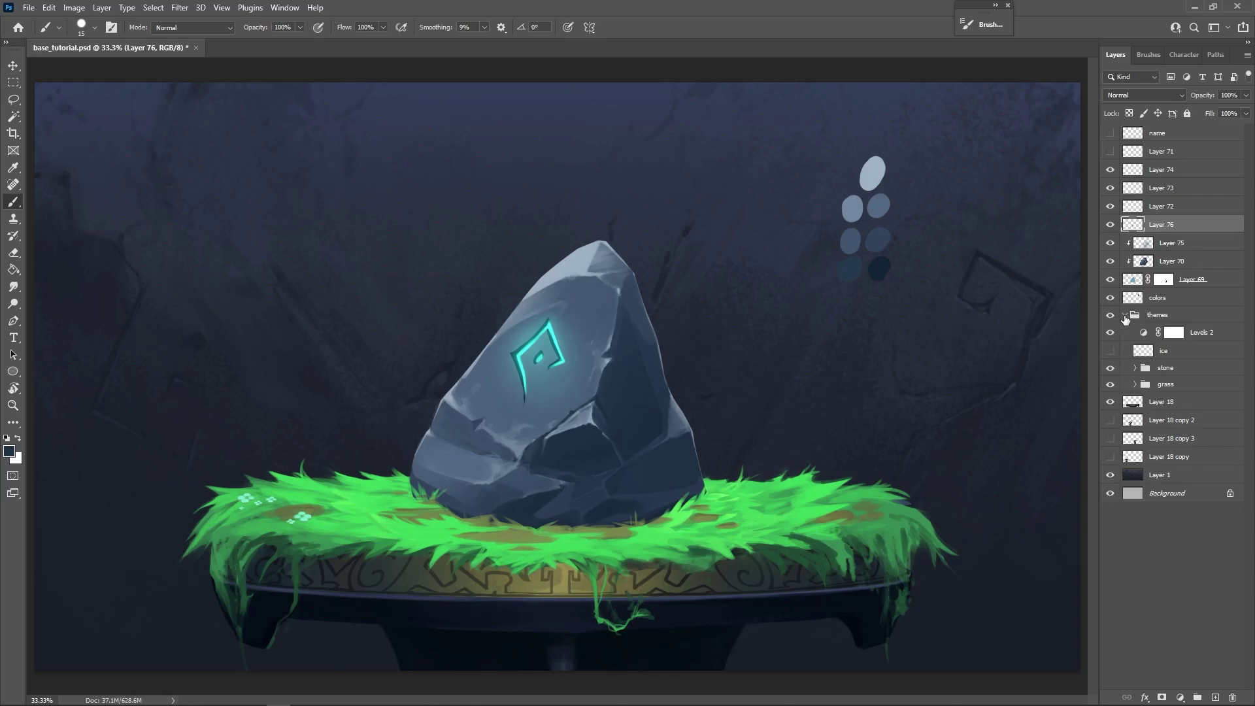
pyautogui.click(1135, 384)
pyautogui.click(1109, 421)
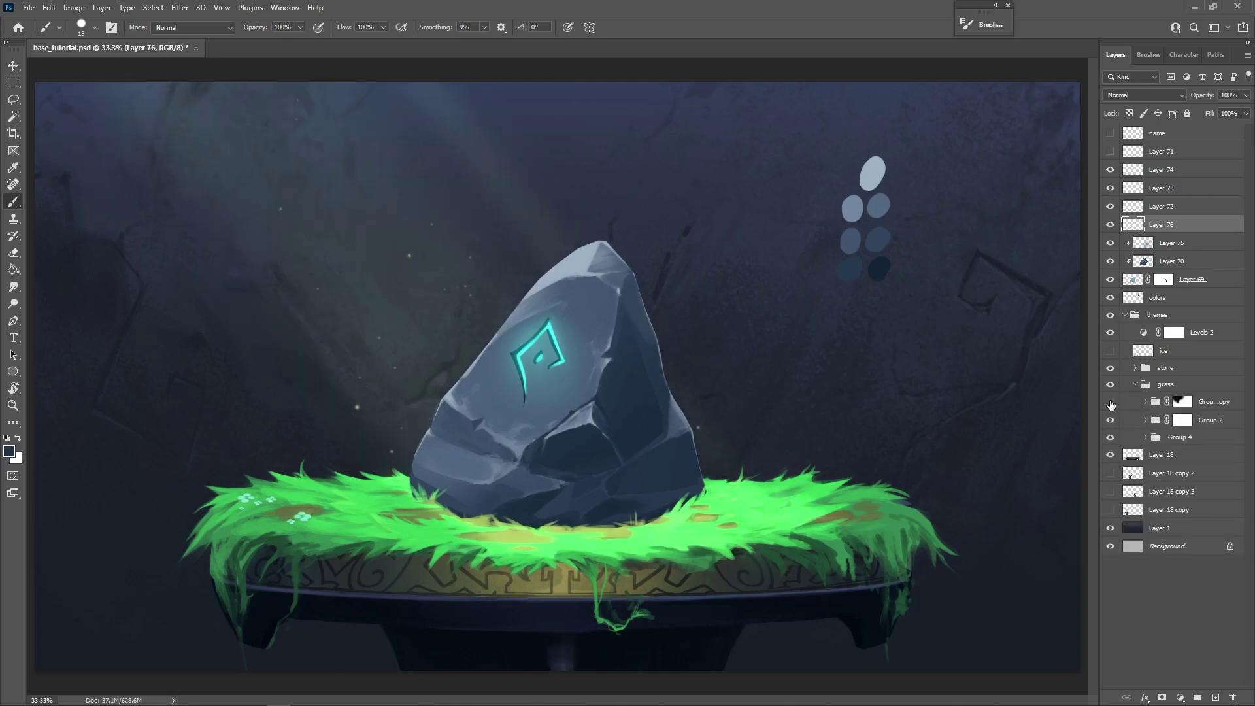
pyautogui.click(1109, 402)
# Add one new layer above Layer 74 and another directly above the colors layer, beneath the stone.
pyautogui.click(1176, 174)
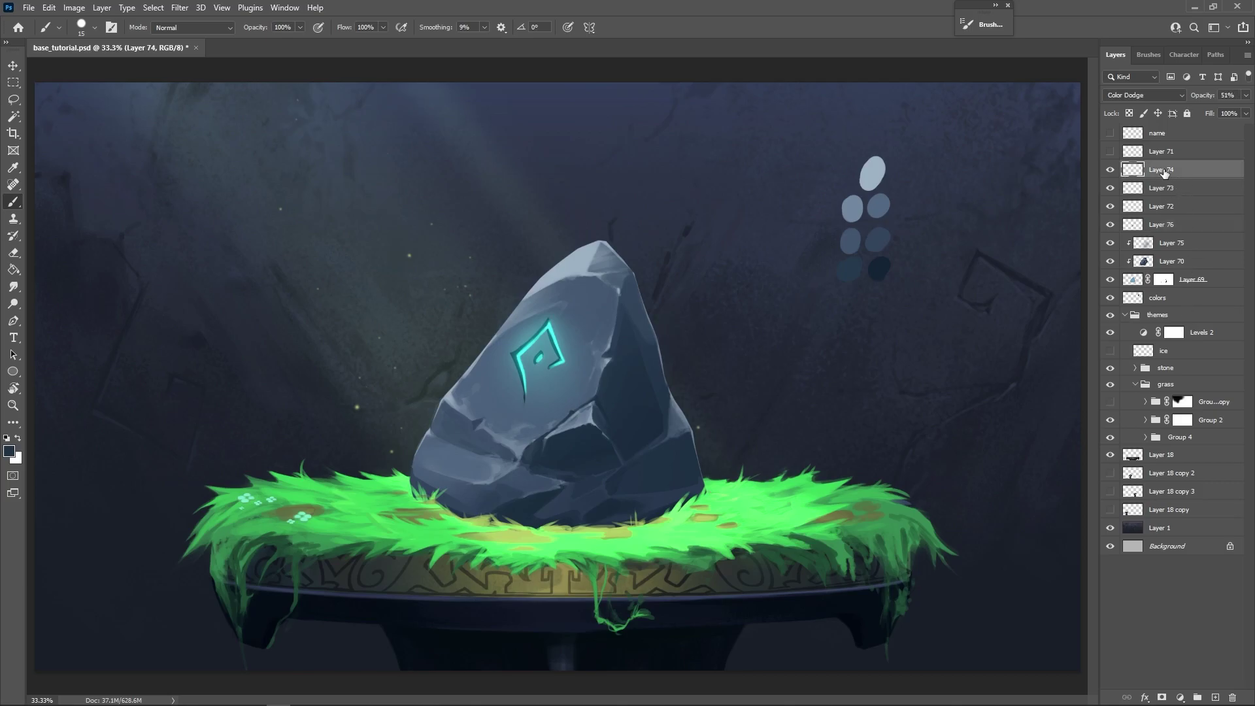
pyautogui.click(1214, 697)
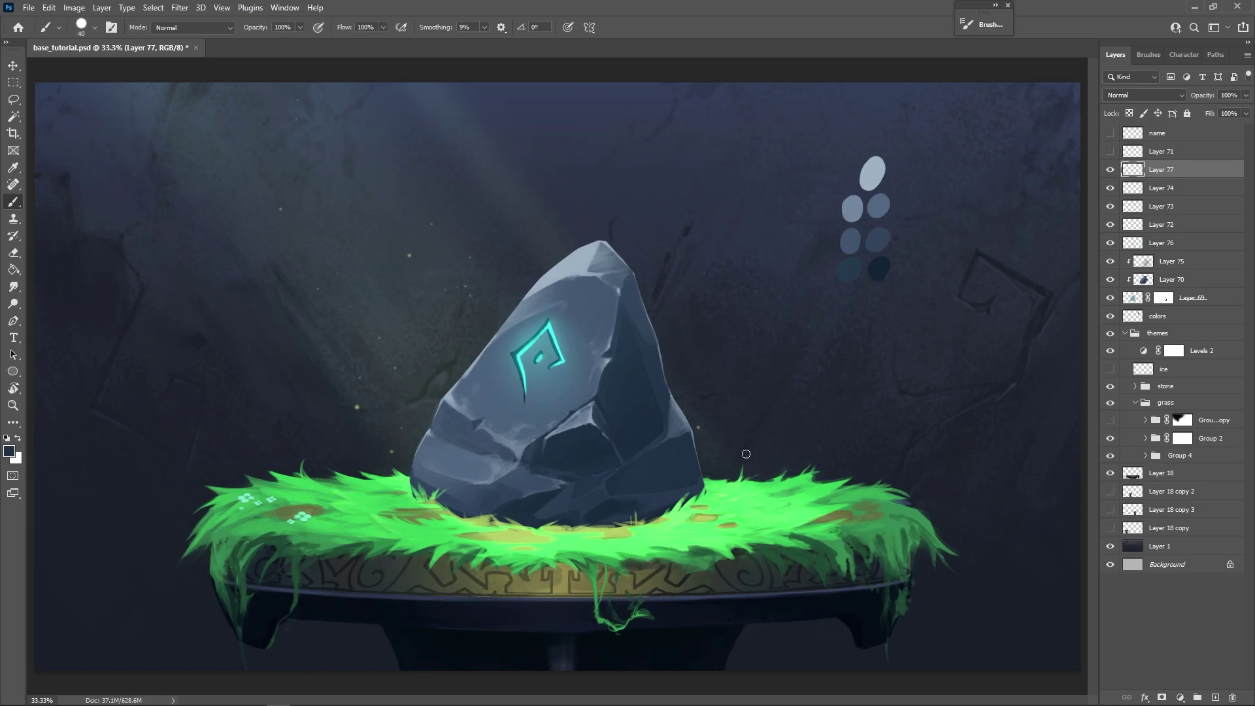
pyautogui.click(1166, 316)
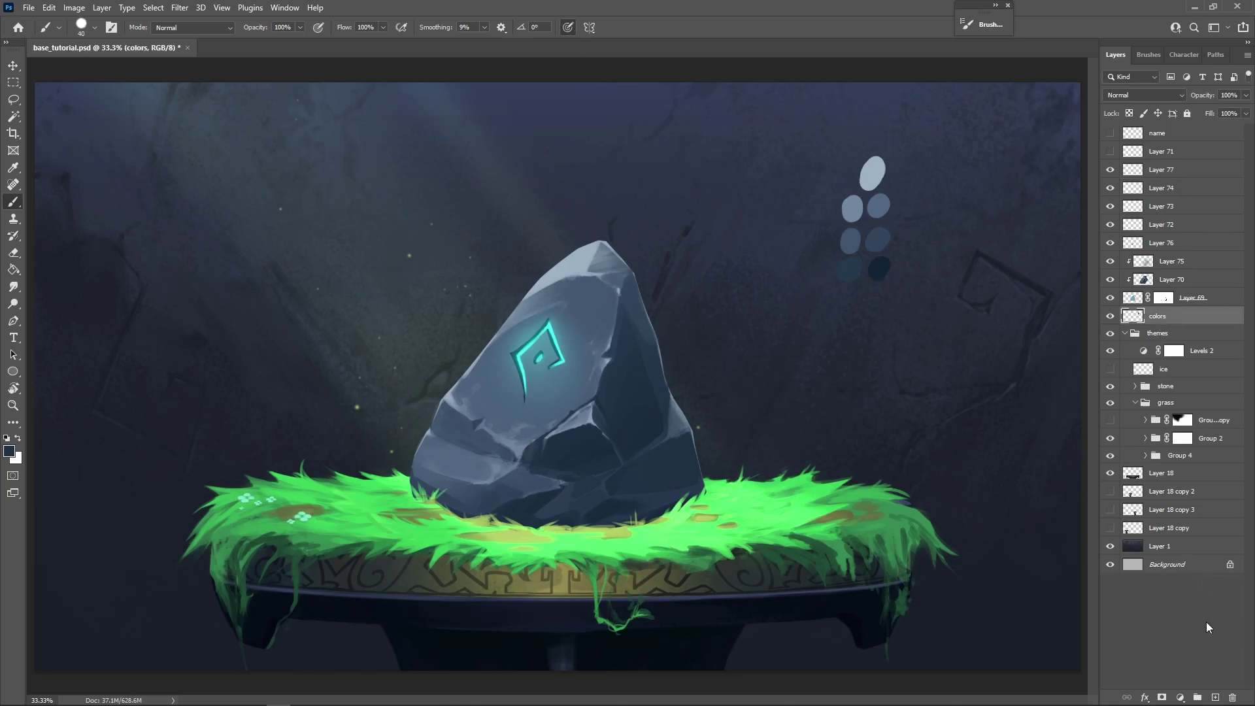
pyautogui.click(1215, 697)
# Choose a soft 400 px brush and set the new layer beneath the stone to Multiply.
pyautogui.press(']')
pyautogui.press(']')
pyautogui.press(']')
pyautogui.press(']')
pyautogui.press(']')
pyautogui.press(']')
pyautogui.rightClick(699, 485)
pyautogui.click(771, 451)
pyautogui.click(816, 133)
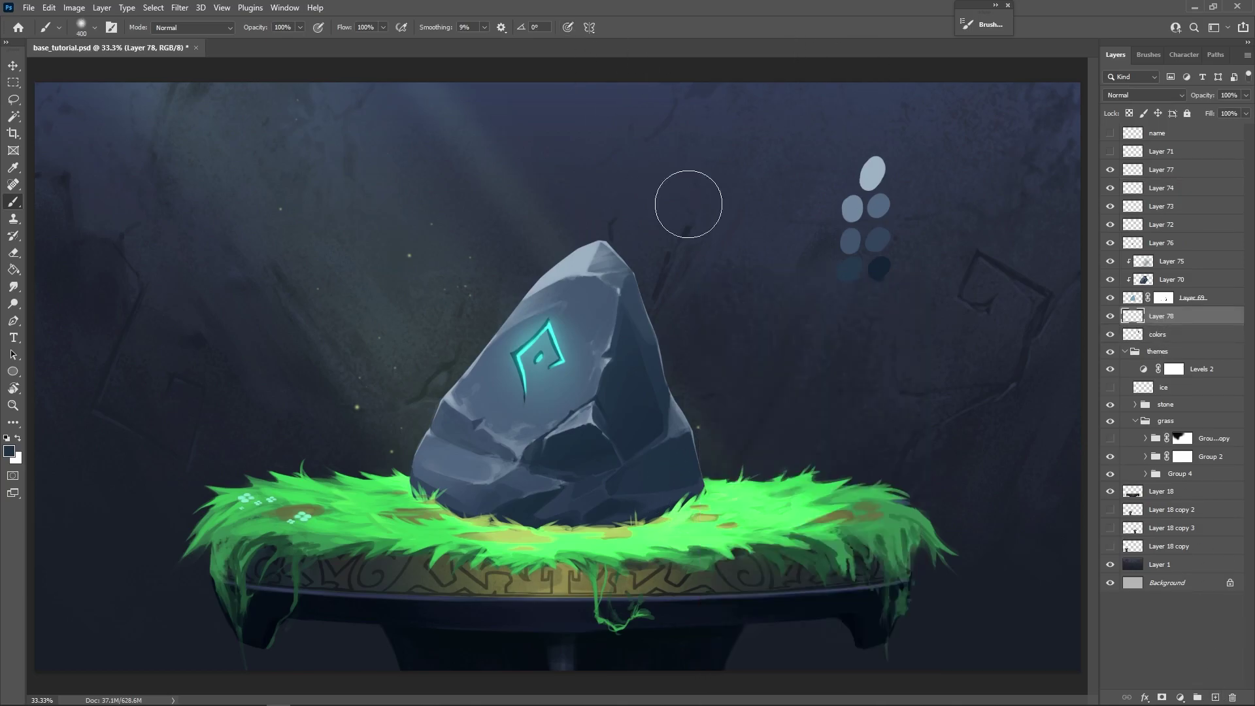
pyautogui.click(1144, 95)
pyautogui.click(1124, 136)
# Paint a soft cast shadow on the grass along the stone's base and out to its right.
pyautogui.press(']')
pyautogui.press(']')
pyautogui.moveTo(685, 531); pyautogui.dragTo(732, 536)
pyautogui.press('[')
pyautogui.press('[')
pyautogui.moveTo(615, 485)
pyautogui.mouseDown()
pyautogui.moveTo(658, 552)
pyautogui.moveTo(578, 541)
pyautogui.mouseUp()
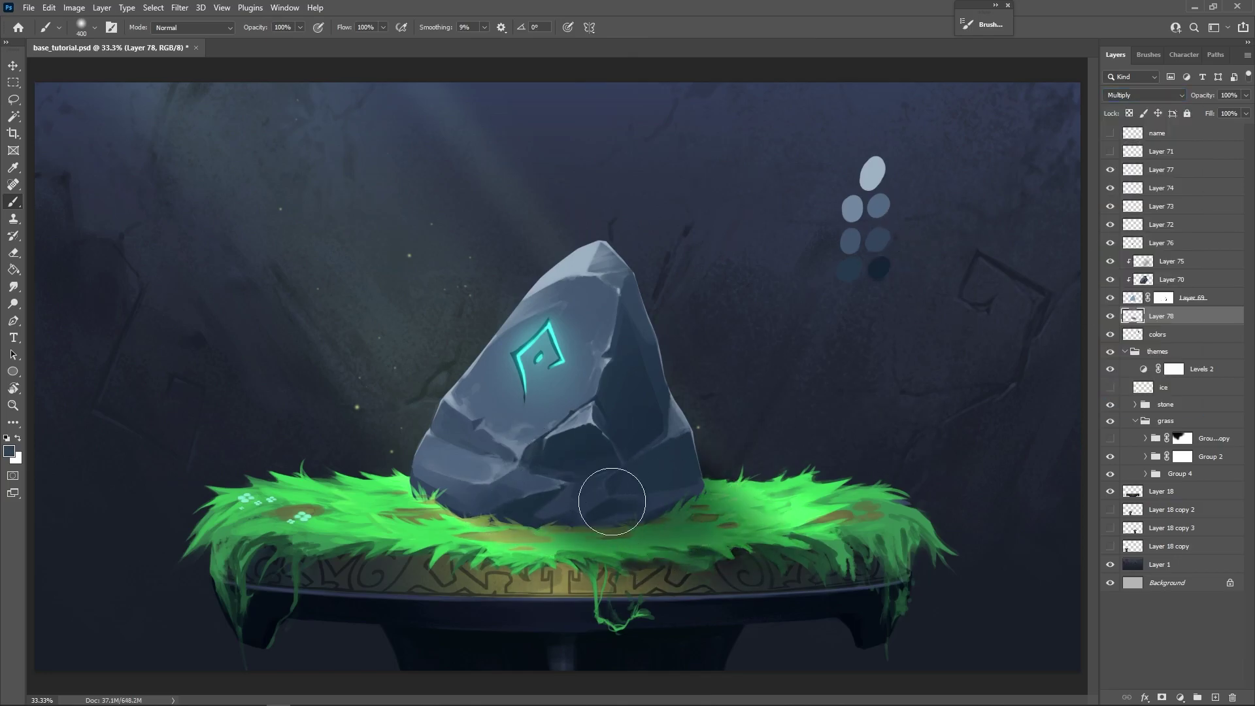
pyautogui.moveTo(669, 529); pyautogui.dragTo(804, 556)
# Erase the outer edges of the cast shadow with a soft 400 px eraser.
pyautogui.press('e')
pyautogui.rightClick(784, 487)
pyautogui.click(872, 456)
pyautogui.click(1056, 443)
pyautogui.press(']')
pyautogui.press(']')
pyautogui.moveTo(797, 487); pyautogui.dragTo(776, 473)
pyautogui.moveTo(584, 574)
pyautogui.mouseDown()
pyautogui.moveTo(429, 501)
pyautogui.moveTo(559, 574)
pyautogui.moveTo(669, 596)
pyautogui.mouseUp()
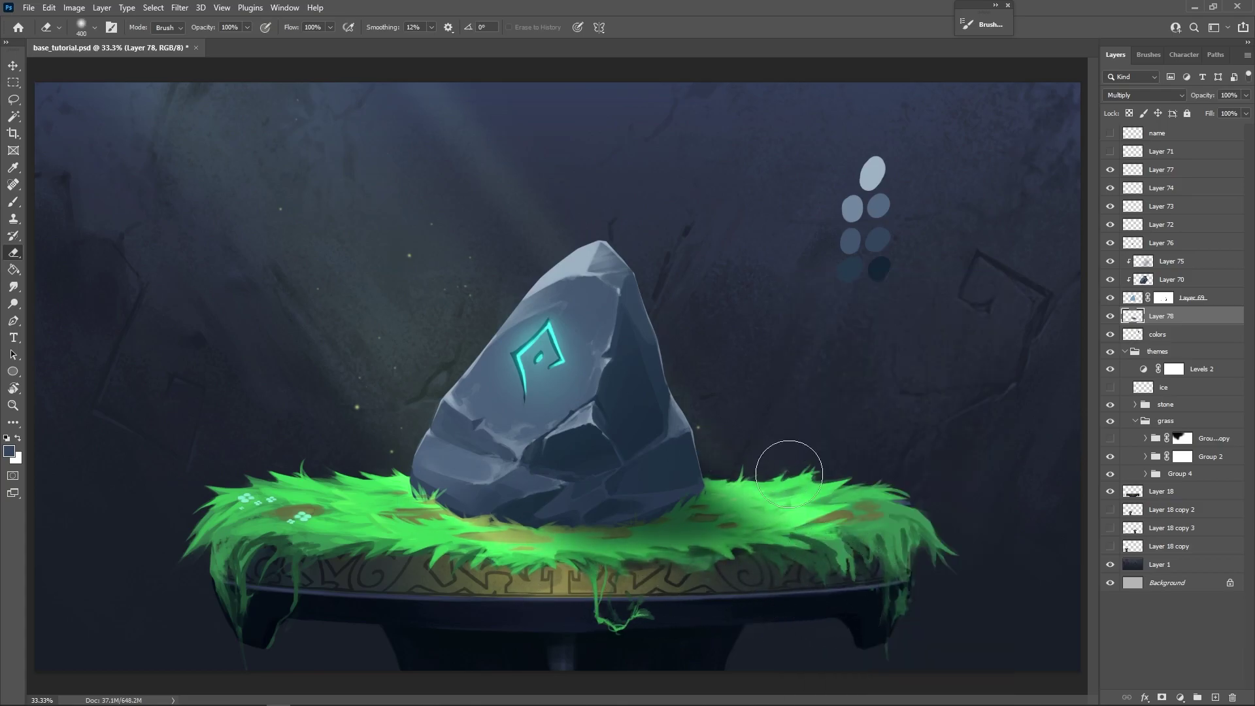
# Deepen the shadow beside the stone's right base and erase its excess on the surrounding grass.
pyautogui.press('b')
pyautogui.moveTo(721, 512)
pyautogui.mouseDown()
pyautogui.moveTo(794, 513)
pyautogui.moveTo(700, 503)
pyautogui.moveTo(796, 454)
pyautogui.moveTo(805, 486)
pyautogui.moveTo(725, 520)
pyautogui.mouseUp()
pyautogui.press('[')
pyautogui.press('[')
pyautogui.press('e')
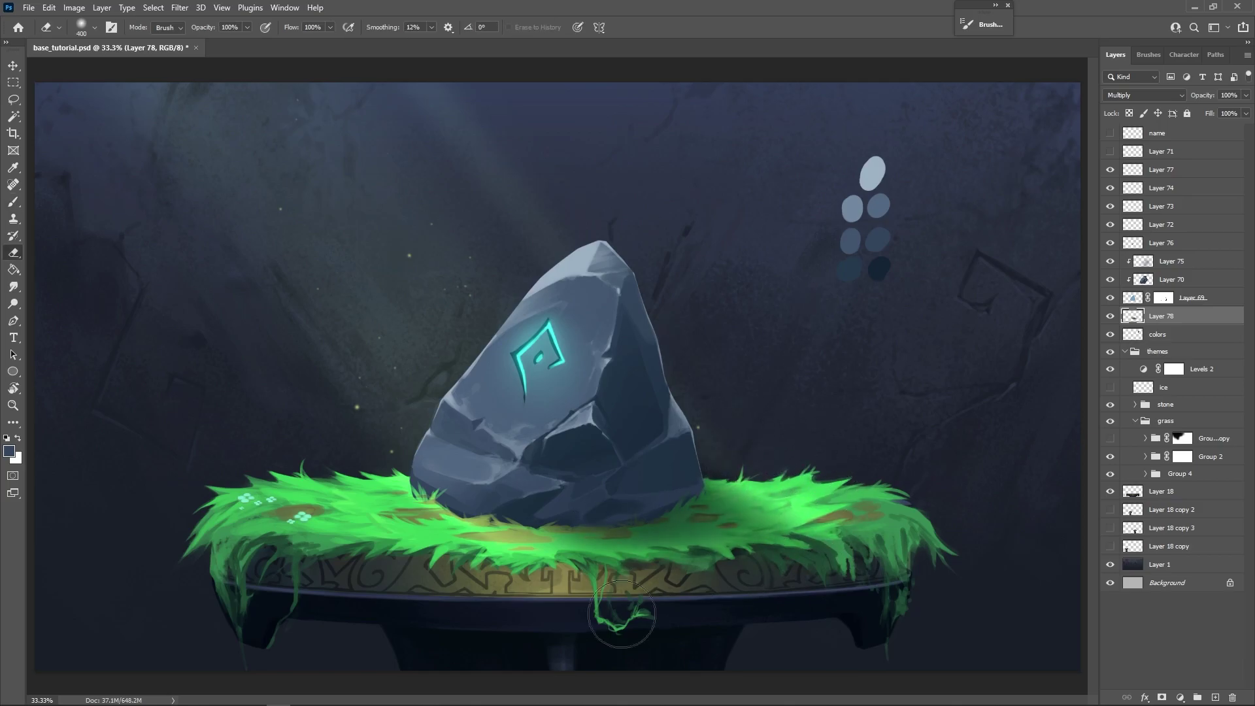
pyautogui.moveTo(804, 586); pyautogui.dragTo(724, 549)
pyautogui.moveTo(817, 534); pyautogui.dragTo(554, 572)
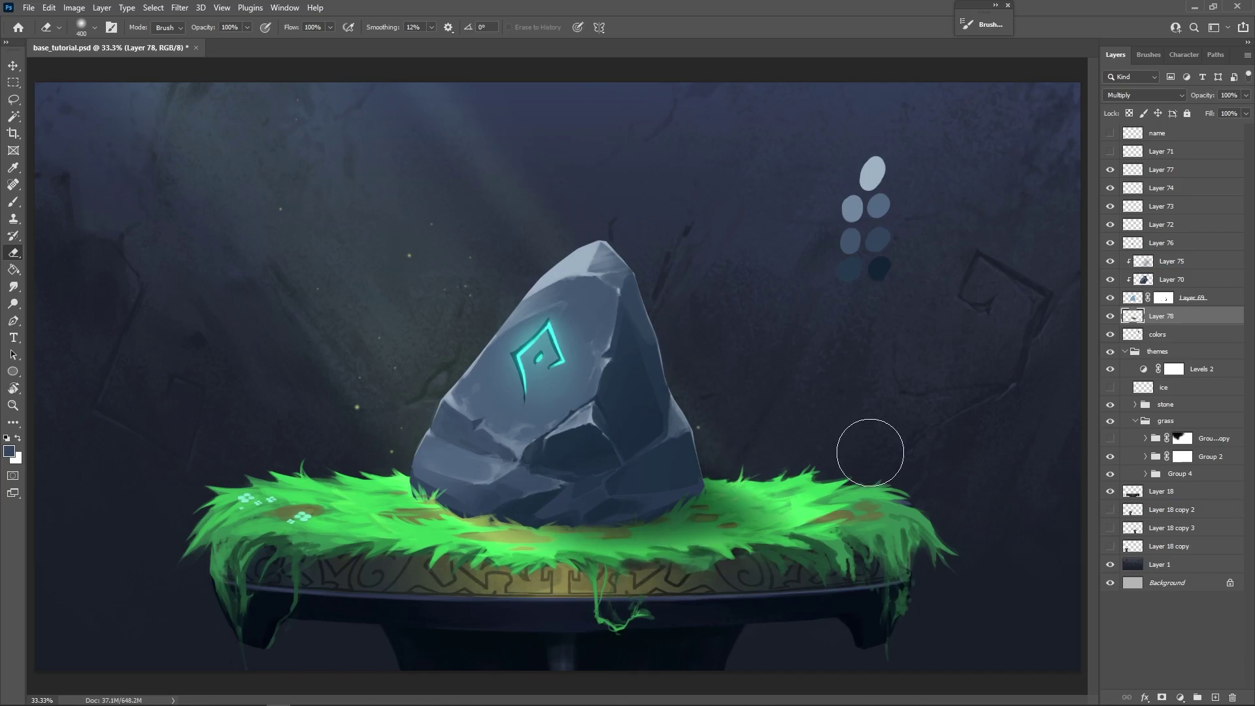
# Select Layer 77 and choose a hard round brush with pressure-controlled size, reduced to 80 px.
pyautogui.click(1159, 170)
pyautogui.press('b')
pyautogui.rightClick(613, 413)
pyautogui.click(644, 417)
pyautogui.click(568, 28)
pyautogui.press('[')
pyautogui.press('[')
pyautogui.press('[')
pyautogui.press('[')
pyautogui.press('[')
pyautogui.press('[')
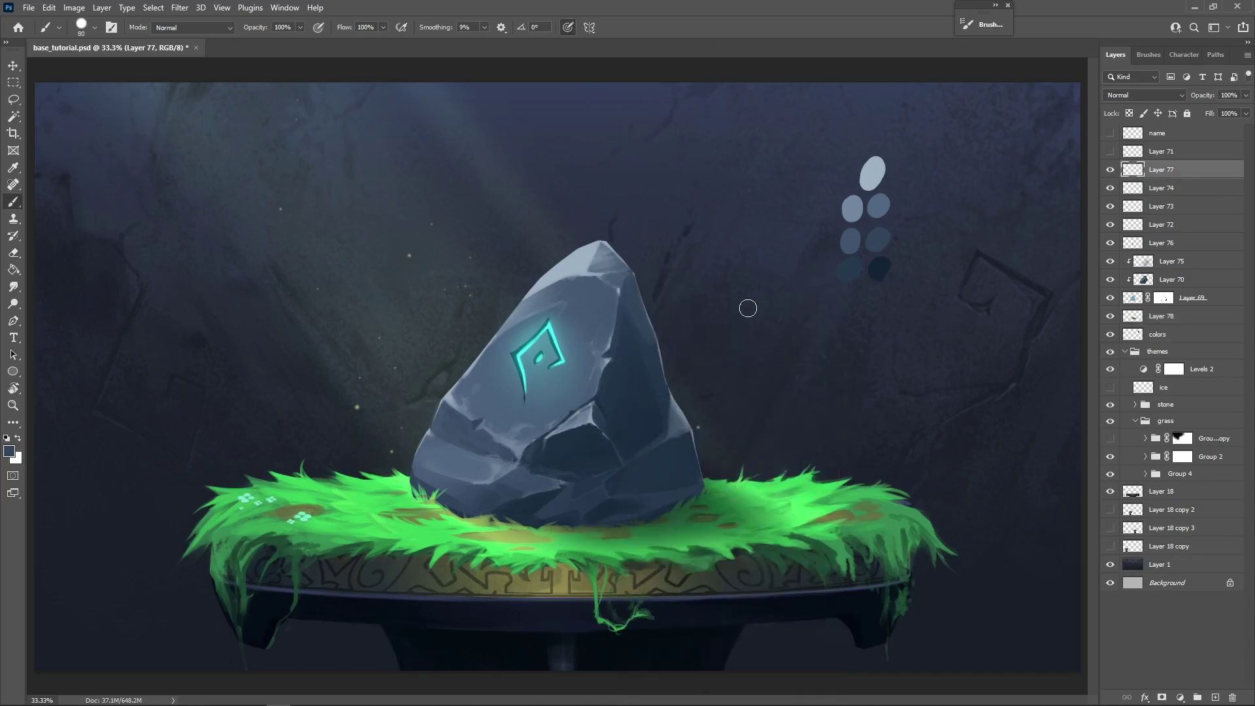
# Paint grass blades overlapping the stone's right base and the shadow beside it, using sampled greens.
pyautogui.keyDown('alt'); pyautogui.click(634, 521); pyautogui.keyUp('alt')
pyautogui.press('[')
pyautogui.press('[')
pyautogui.press('[')
pyautogui.press('[')
pyautogui.keyDown('alt'); pyautogui.click(672, 519); pyautogui.keyUp('alt')
pyautogui.moveTo(660, 524)
pyautogui.mouseDown()
pyautogui.moveTo(678, 491)
pyautogui.moveTo(727, 502)
pyautogui.mouseUp()
pyautogui.keyDown('alt'); pyautogui.click(672, 517); pyautogui.keyUp('alt')
pyautogui.keyDown('alt'); pyautogui.click(691, 509); pyautogui.keyUp('alt')
pyautogui.keyDown('alt'); pyautogui.click(733, 500); pyautogui.keyUp('alt')
pyautogui.moveTo(740, 486); pyautogui.dragTo(701, 501)
pyautogui.keyDown('alt'); pyautogui.click(699, 504); pyautogui.keyUp('alt')
pyautogui.keyDown('alt'); pyautogui.click(714, 496); pyautogui.keyUp('alt')
pyautogui.keyDown('alt'); pyautogui.click(723, 505); pyautogui.keyUp('alt')
# Paint bright green grass along the stone's left and front base with a 40 px brush.
pyautogui.keyDown('alt'); pyautogui.click(437, 504); pyautogui.keyUp('alt')
pyautogui.keyDown('alt'); pyautogui.click(484, 527); pyautogui.keyUp('alt')
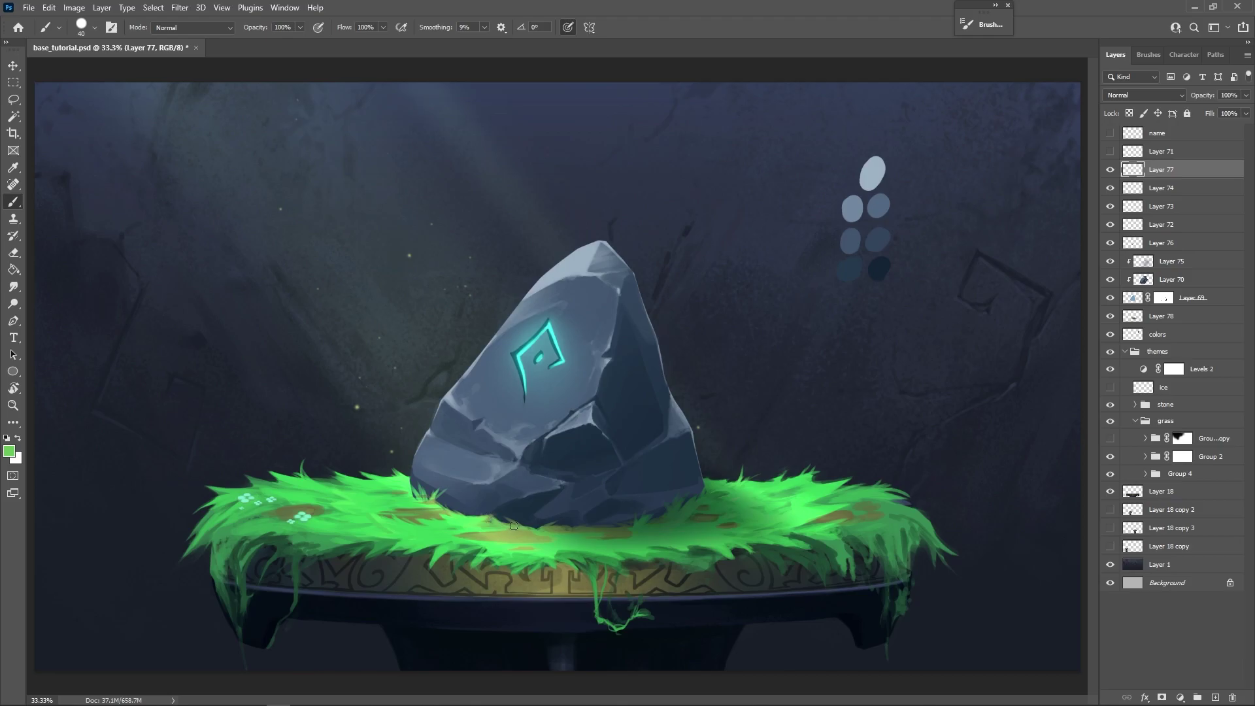
pyautogui.moveTo(508, 525)
pyautogui.mouseDown()
pyautogui.moveTo(498, 517)
pyautogui.moveTo(572, 533)
pyautogui.mouseUp()
# Add finer grass blades around the stone's left, front and right base with a 20 px brush and sampled greens.
pyautogui.press('[')
pyautogui.press('[')
pyautogui.press(']')
pyautogui.keyDown('alt'); pyautogui.click(475, 513); pyautogui.keyUp('alt')
pyautogui.keyDown('alt'); pyautogui.click(387, 487); pyautogui.keyUp('alt')
pyautogui.keyDown('alt'); pyautogui.click(412, 498); pyautogui.keyUp('alt')
pyautogui.keyDown('alt'); pyautogui.click(418, 499); pyautogui.keyUp('alt')
pyautogui.keyDown('alt'); pyautogui.click(484, 516); pyautogui.keyUp('alt')
pyautogui.keyDown('alt'); pyautogui.click(579, 528); pyautogui.keyUp('alt')
pyautogui.keyDown('alt'); pyautogui.click(607, 530); pyautogui.keyUp('alt')
pyautogui.moveTo(607, 529); pyautogui.dragTo(585, 527)
pyautogui.keyDown('alt'); pyautogui.click(665, 513); pyautogui.keyUp('alt')
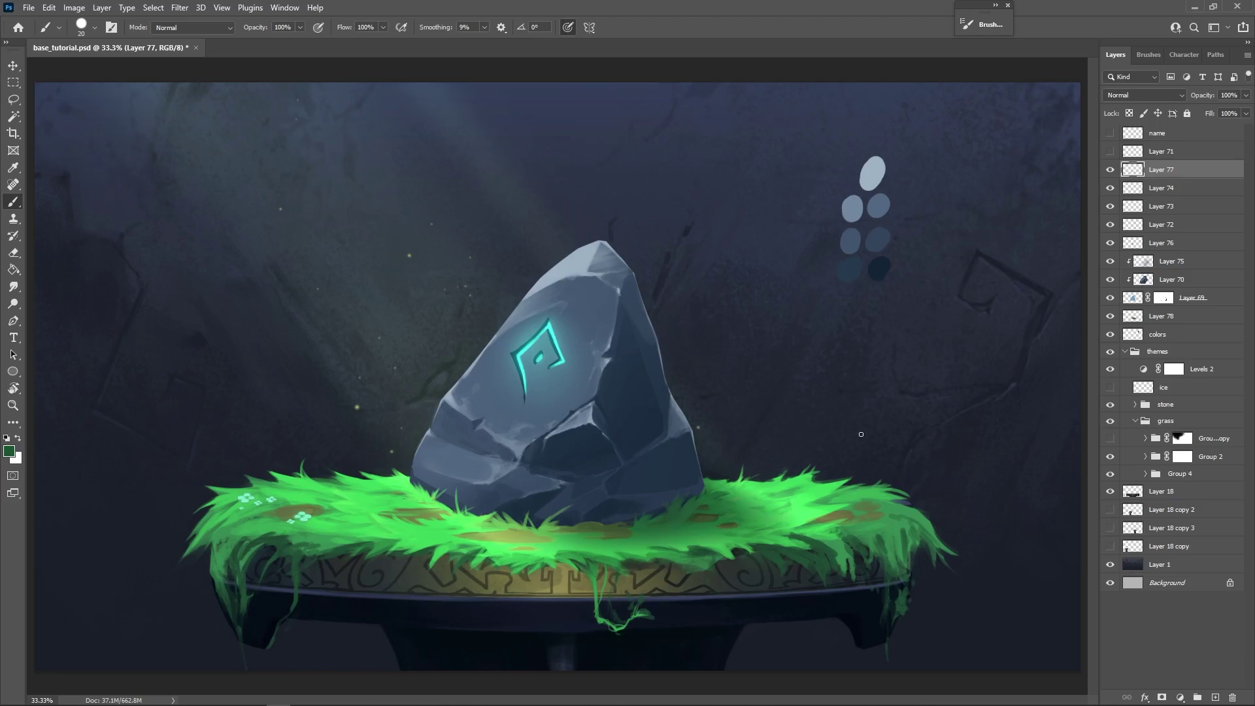
# Sample the rune's cyan and add a new layer clipped to the stone above Layer 75.
pyautogui.keyDown('alt'); pyautogui.click(549, 357); pyautogui.keyUp('alt')
pyautogui.press('e')
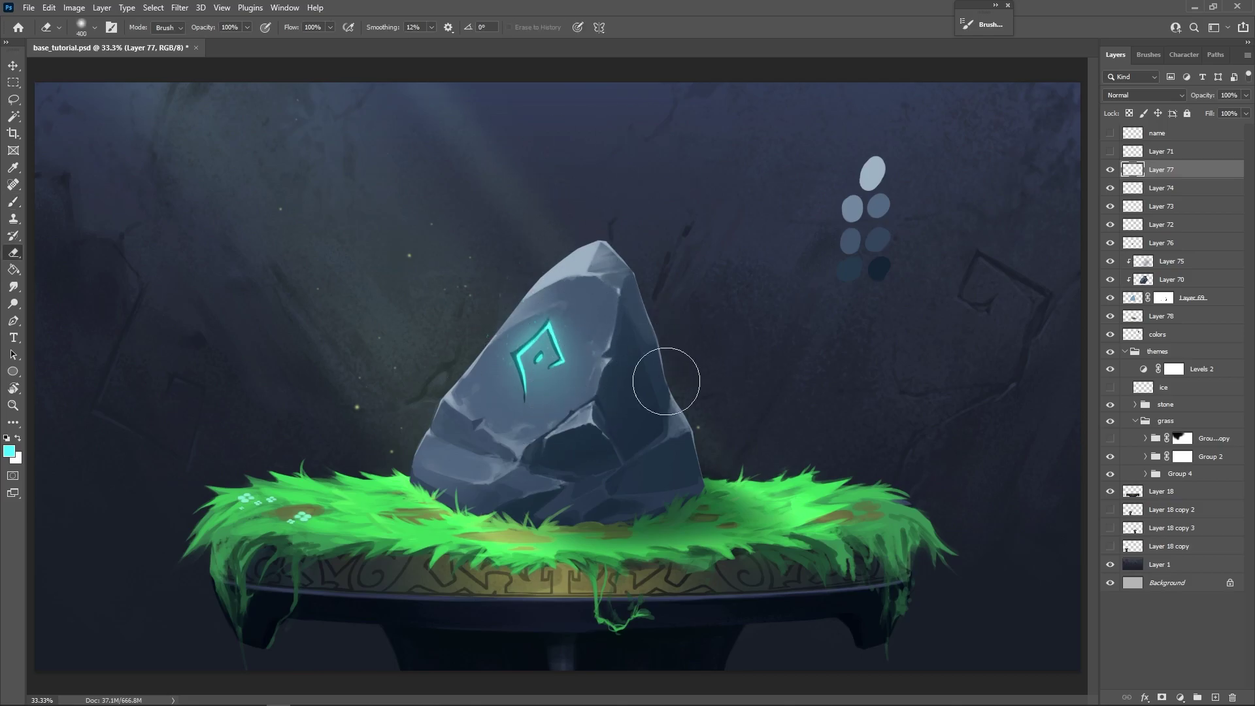
pyautogui.press('b')
pyautogui.click(1174, 261)
pyautogui.hotkey('ctrl', 'alt', 'shift', 'n')
pyautogui.rightClick(1175, 261)
pyautogui.click(1074, 401)
# Choose a soft 300 px brush without size pressure, sample the lightest palette swatch, and set the clipped layer to Overlay.
pyautogui.rightClick(711, 413)
pyautogui.doubleClick(778, 457)
pyautogui.click(568, 27)
pyautogui.press(']')
pyautogui.press(']')
pyautogui.press(']')
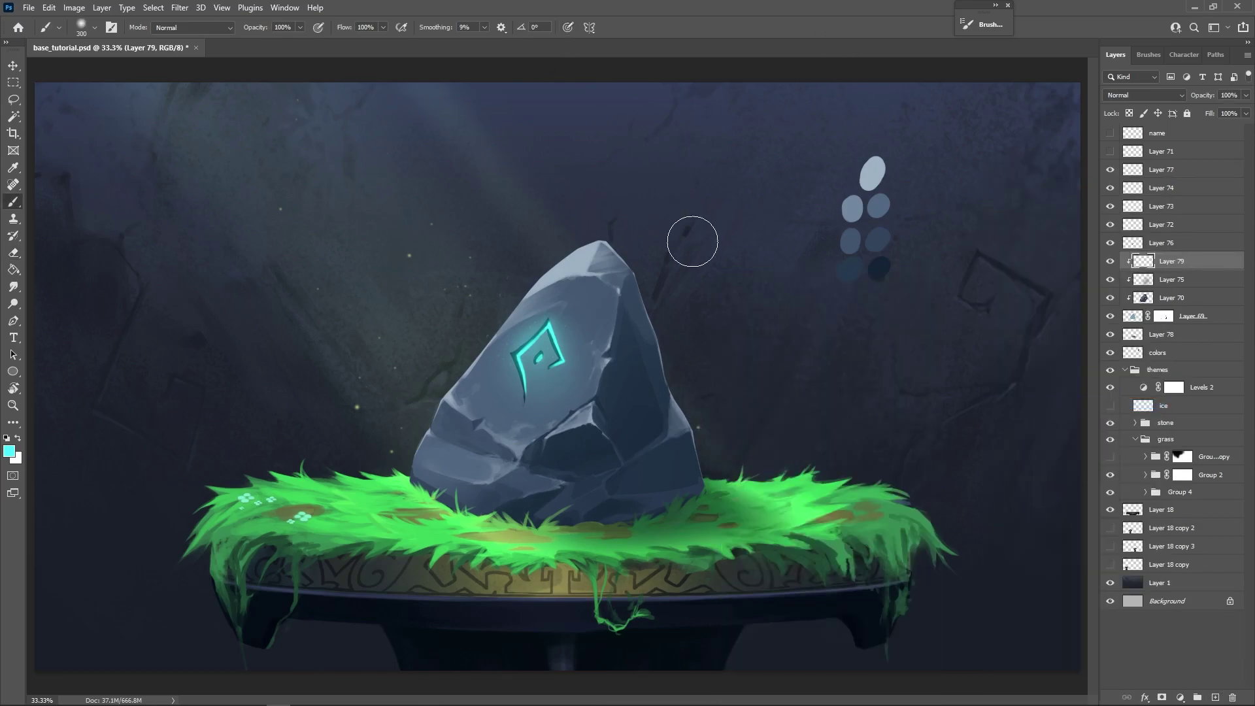
pyautogui.keyDown('alt'); pyautogui.click(875, 175); pyautogui.keyUp('alt')
pyautogui.click(1150, 98)
pyautogui.click(1124, 244)
# Brighten the stone's peak and lit left face with broad soft strokes on the Overlay layer.
pyautogui.press(']')
pyautogui.moveTo(606, 317)
pyautogui.mouseDown()
pyautogui.moveTo(504, 366)
pyautogui.moveTo(612, 358)
pyautogui.mouseUp()
pyautogui.press('[')
pyautogui.moveTo(634, 209); pyautogui.dragTo(572, 347)
# Toggle the visibility of the Overlay layer and the rune's glow layer to compare the stone with and without them.
pyautogui.click(1109, 260)
pyautogui.click(1109, 261)
pyautogui.click(1109, 261)
pyautogui.click(1109, 261)
pyautogui.press('[')
pyautogui.press('[')
pyautogui.press('[')
pyautogui.press('[')
pyautogui.press('[')
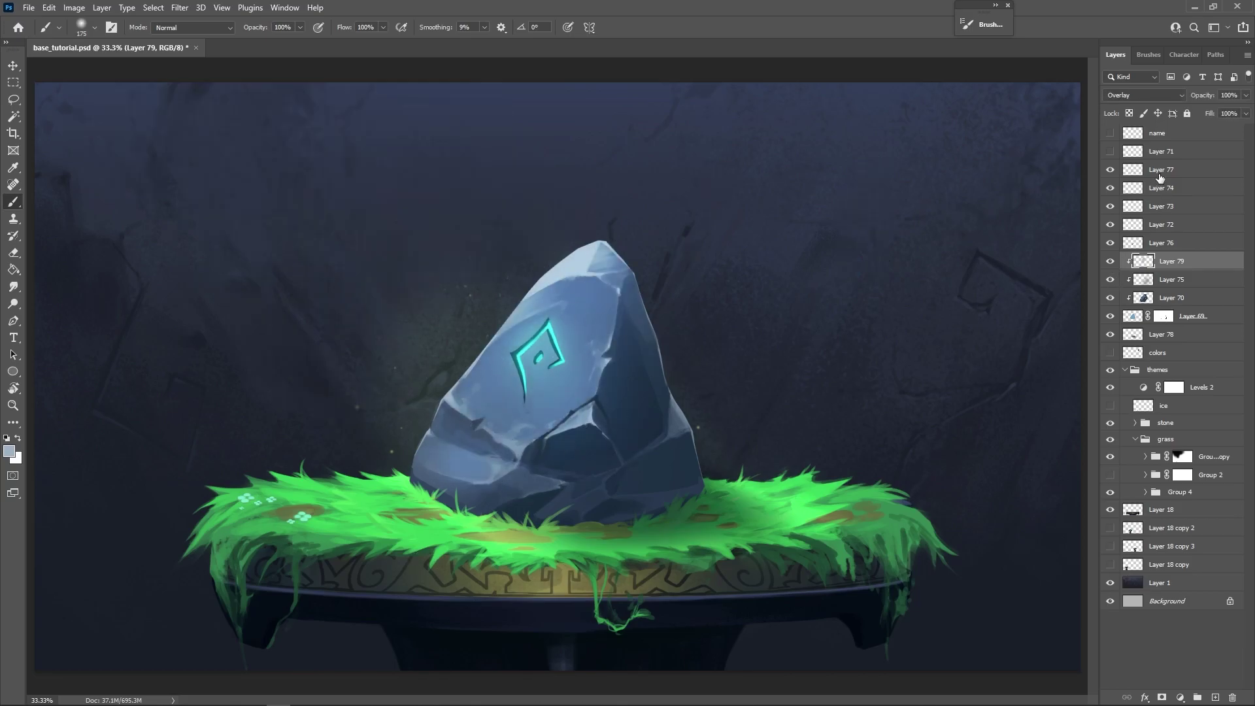
pyautogui.click(1109, 188)
pyautogui.click(1109, 188)
pyautogui.click(1111, 189)
# Merge all layers from Layer 74 down to the masked stone base layer into one layer.
pyautogui.click(1169, 189)
pyautogui.keyDown('shift'); pyautogui.click(1219, 318); pyautogui.keyUp('shift')
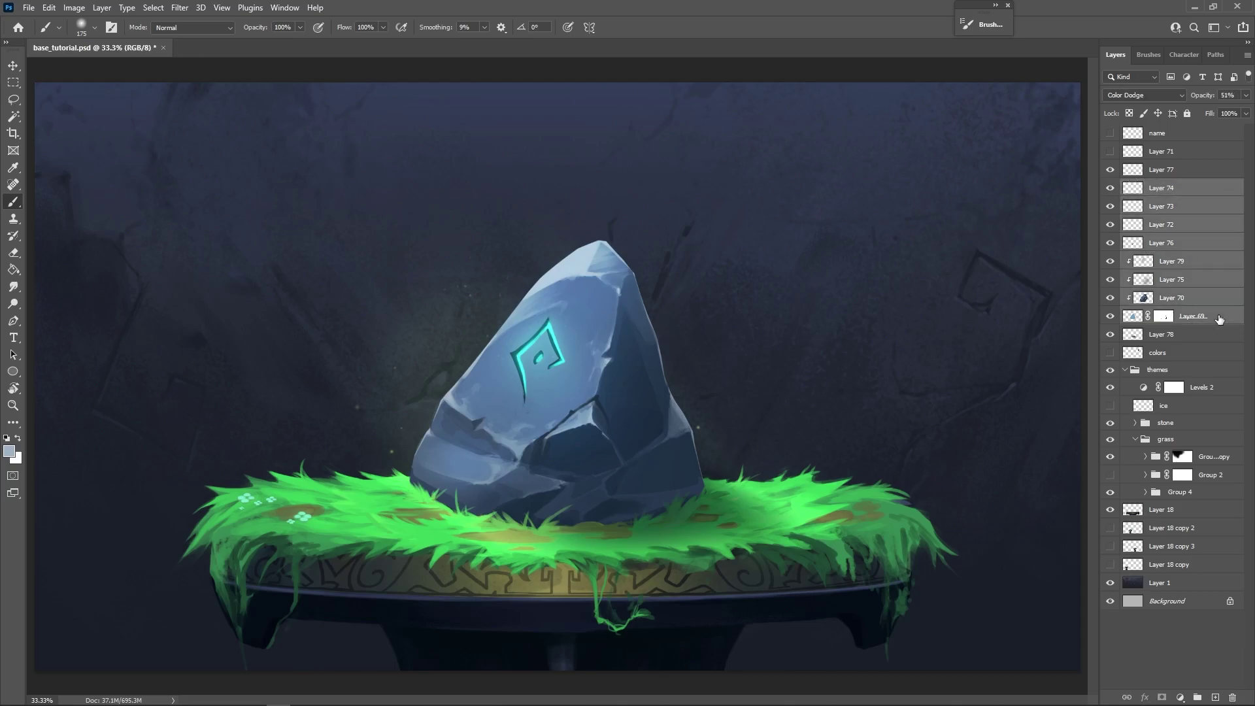
pyautogui.hotkey('ctrl', 'e')
# Try an automatic tonal correction on the merged stone and on a lower-opacity duplicate of it.
pyautogui.click(74, 8)
pyautogui.click(93, 74)
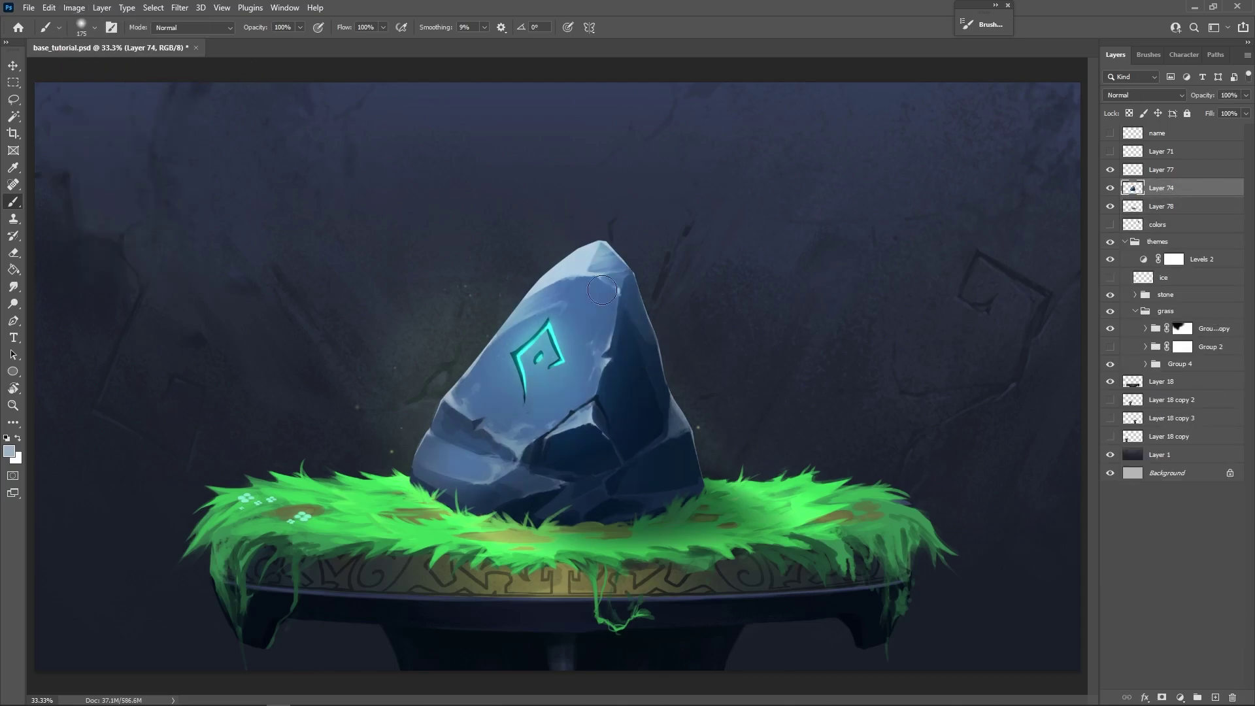
pyautogui.hotkey('ctrl', 'z')
pyautogui.hotkey('ctrl', 'j')
pyautogui.click(74, 8)
pyautogui.click(93, 82)
pyautogui.moveTo(1202, 96); pyautogui.dragTo(1159, 96)
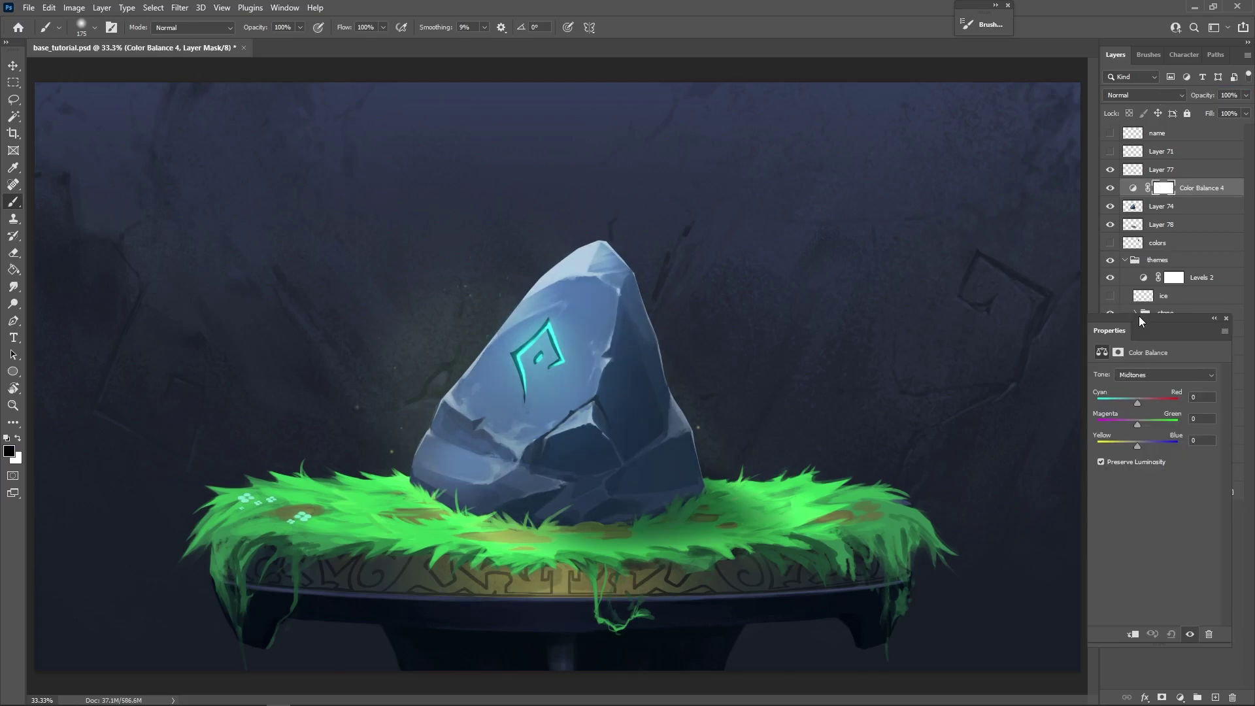
# Shift the Color Balance adjustment toward warmer, less blue tones and close its settings.
pyautogui.click(1152, 375)
pyautogui.moveTo(1138, 403); pyautogui.dragTo(1130, 444)
pyautogui.click(1151, 403)
pyautogui.moveTo(1136, 400); pyautogui.dragTo(1141, 400)
pyautogui.click(1225, 317)
# Clip the Color Balance adjustment to the merged stone layer and toggle the stone's visibility to check it.
pyautogui.rightClick(1189, 189)
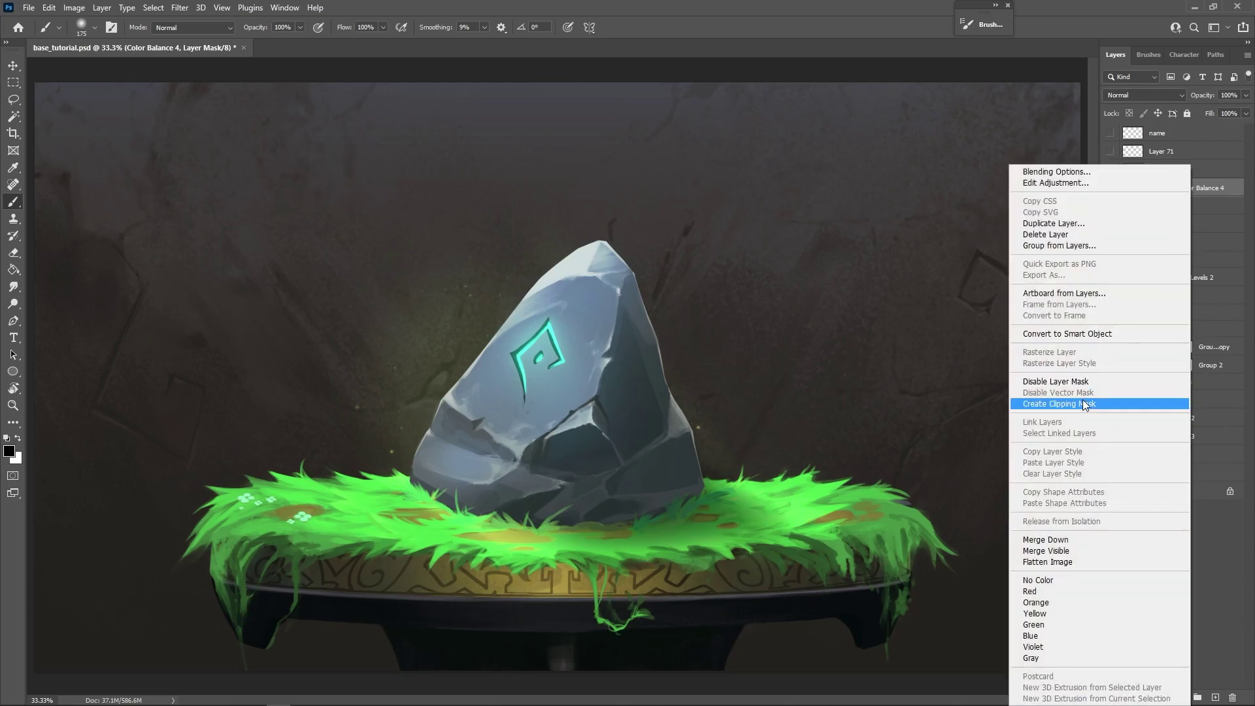
pyautogui.click(1083, 402)
pyautogui.click(1111, 207)
pyautogui.click(1110, 207)
pyautogui.click(1110, 206)
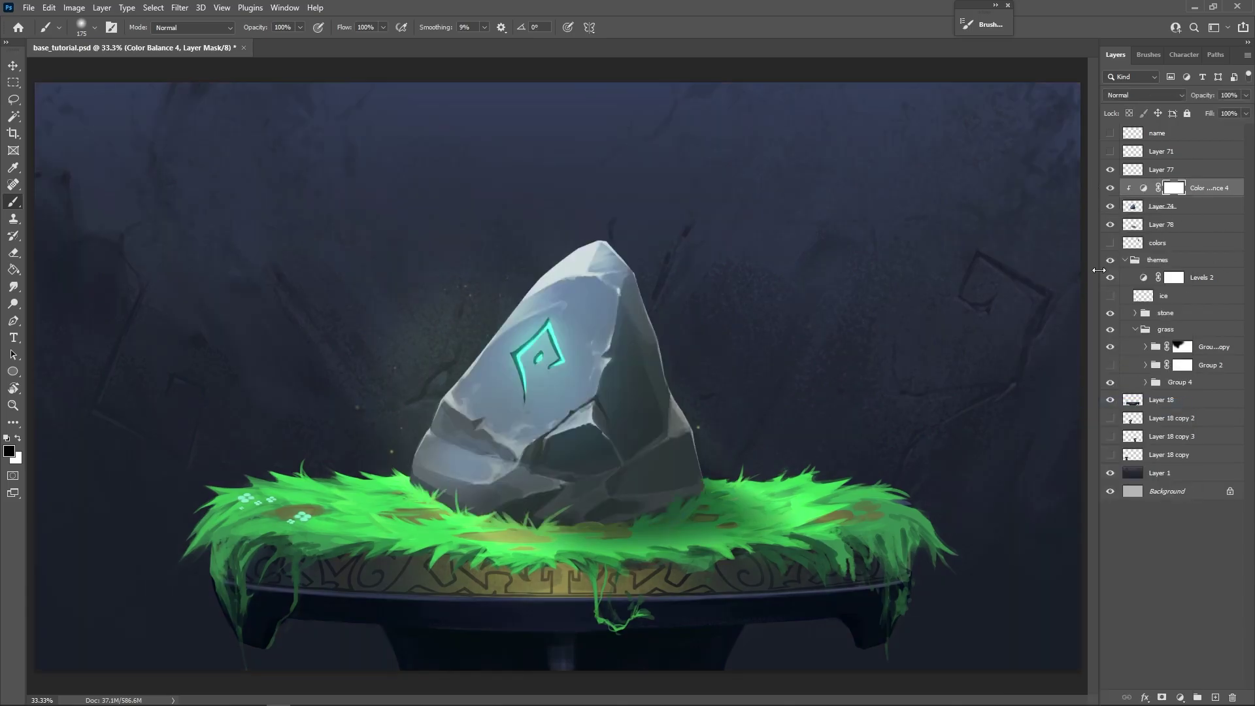
# Fill the Color Balance layer's mask with black and choose a soft round brush for painting on it.
pyautogui.press('g')
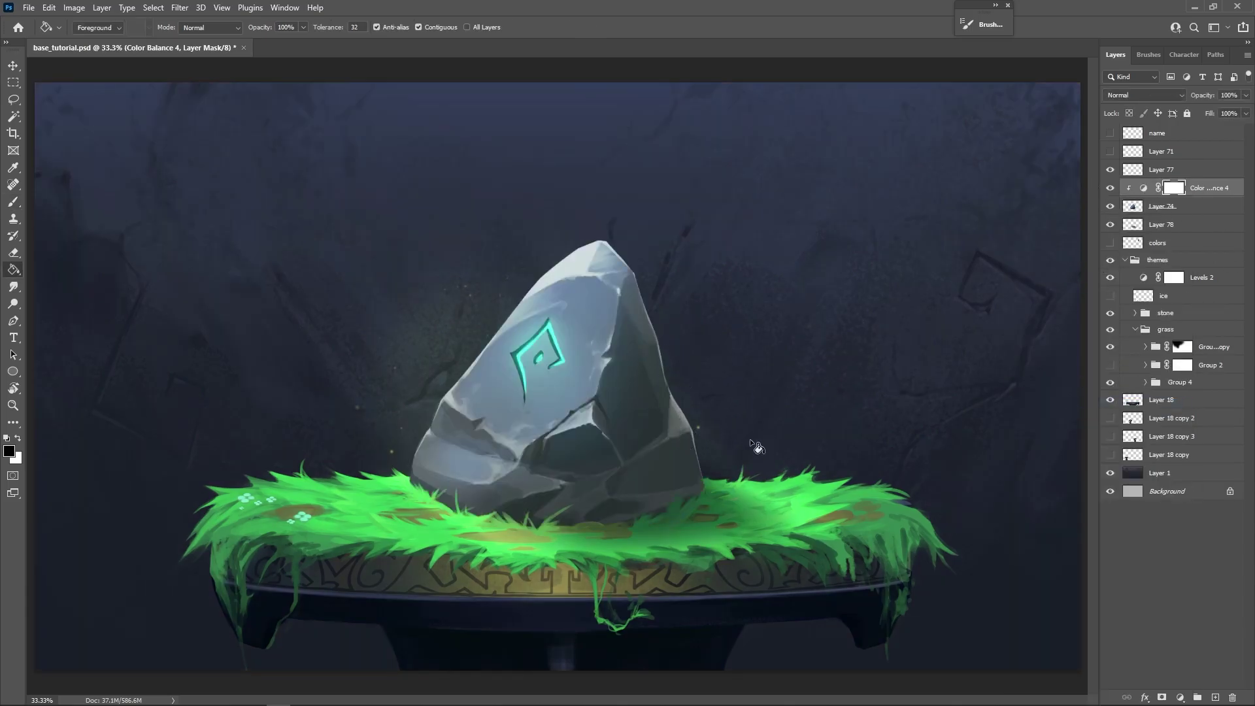
pyautogui.click(735, 428)
pyautogui.press('b')
pyautogui.press('x')
pyautogui.rightClick(708, 386)
pyautogui.click(828, 437)
pyautogui.click(881, 209)
# Paint white on the Color Balance mask to restore the warmer correction on the stone's upper lit face, and enlarge the brush to 700 px.
pyautogui.press('x')
pyautogui.press('x')
pyautogui.press('[')
pyautogui.press('[')
pyautogui.moveTo(556, 261); pyautogui.dragTo(458, 387)
pyautogui.moveTo(533, 347)
pyautogui.mouseDown()
pyautogui.moveTo(570, 245)
pyautogui.moveTo(511, 332)
pyautogui.mouseUp()
pyautogui.press(']')
pyautogui.press(']')
pyautogui.press(']')
pyautogui.click(672, 323)
pyautogui.press('x')
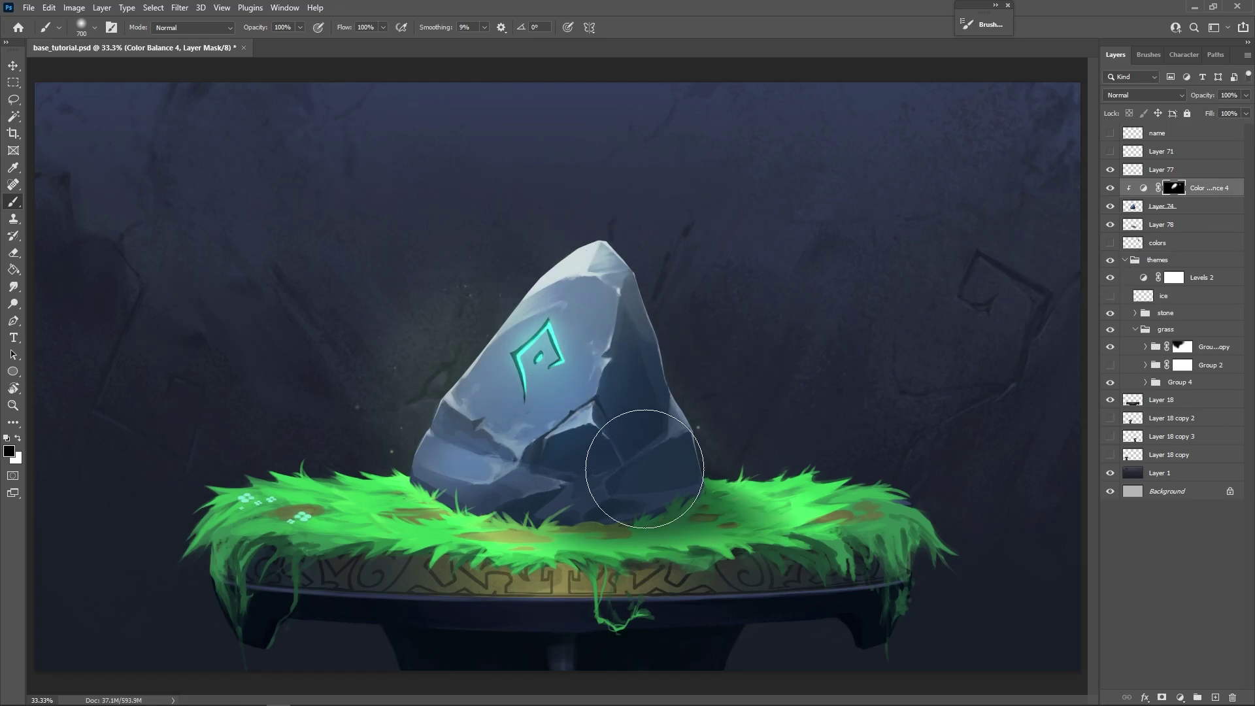
pyautogui.press('x')
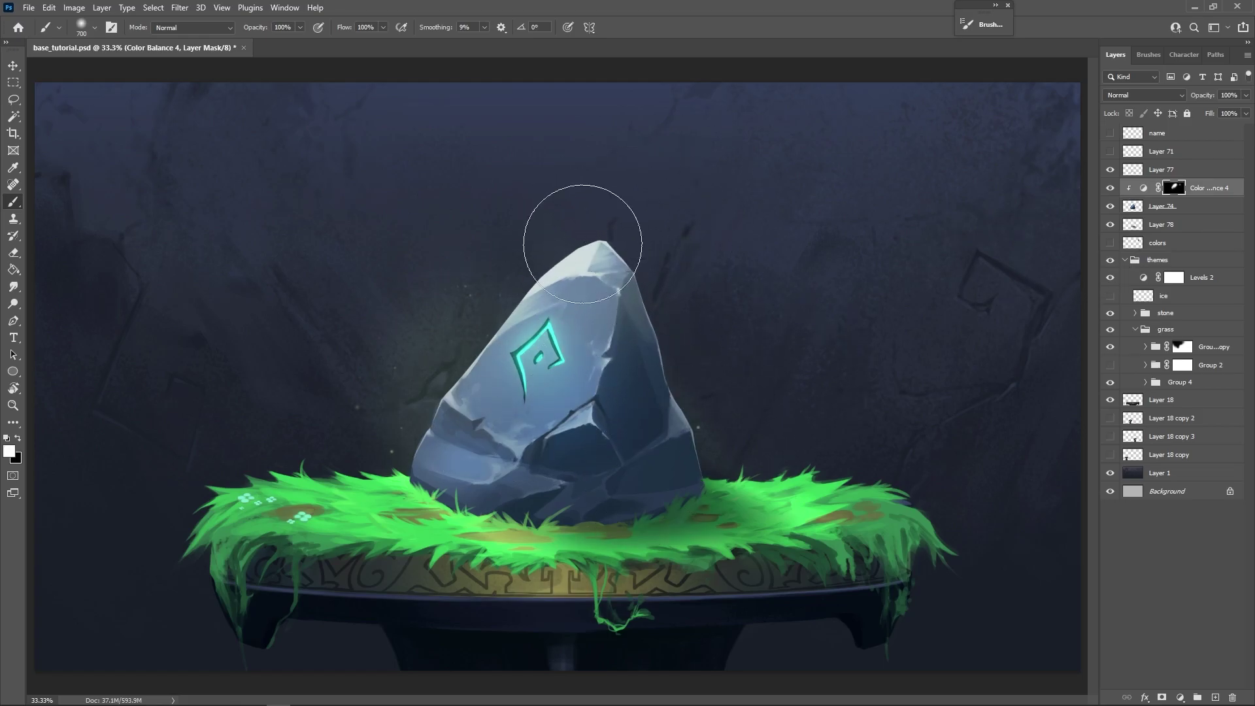